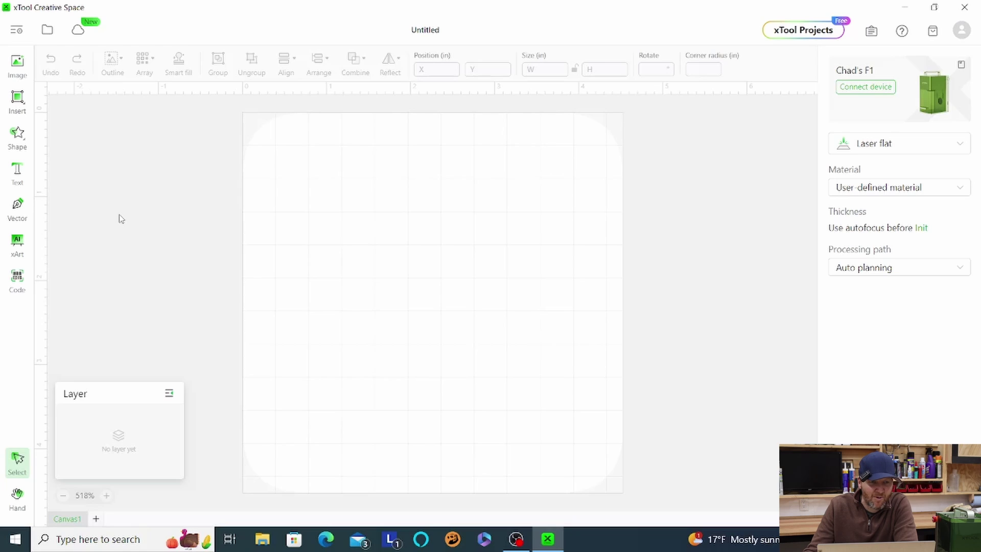
Draw a circle about 1.67 in across near the middle of the canvas
mouse_move(18, 102)
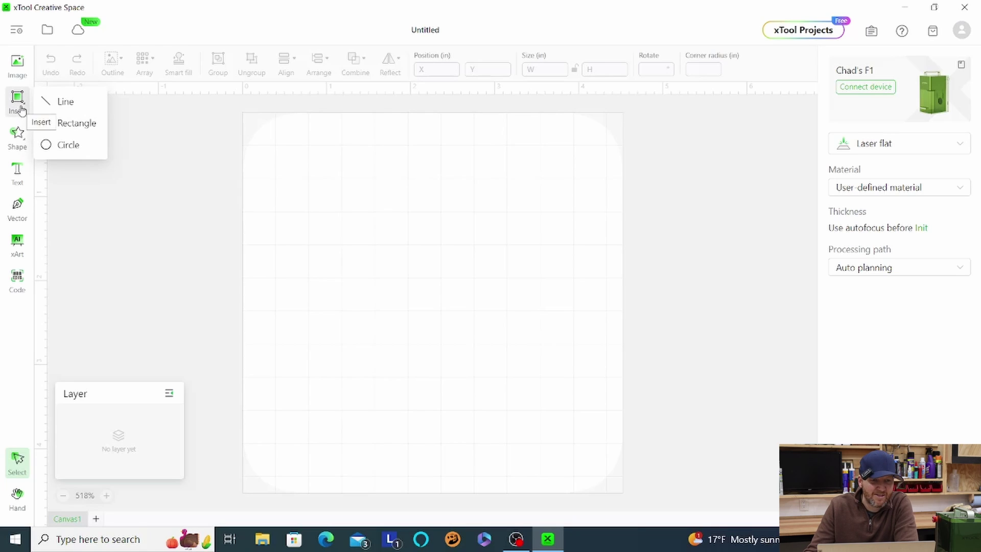
left_click(63, 151)
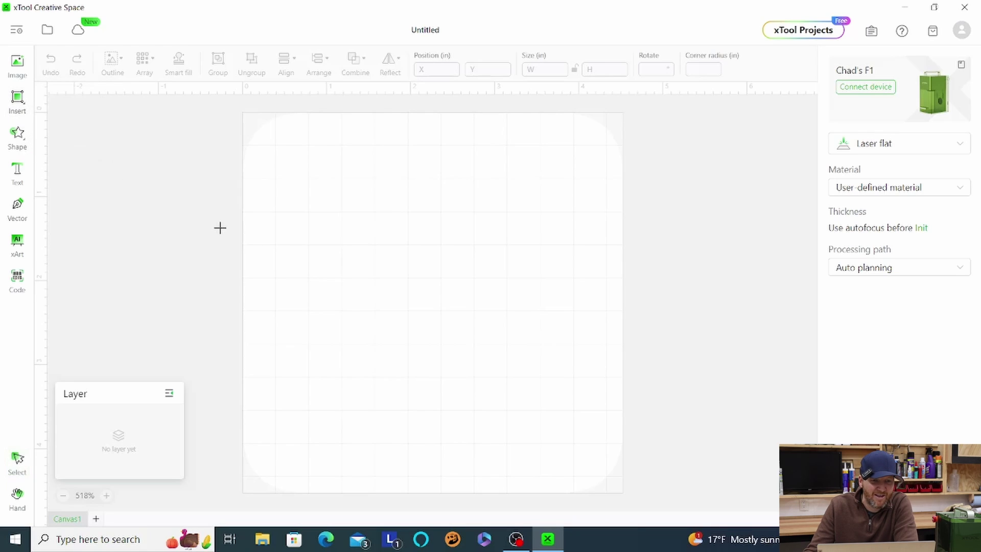
mouse_move(372, 235)
left_mouse_down()
mouse_move(385, 263)
mouse_move(453, 322)
mouse_move(512, 326)
mouse_move(504, 281)
mouse_move(508, 289)
mouse_move(469, 268)
mouse_move(527, 324)
mouse_move(495, 286)
mouse_move(471, 294)
mouse_move(451, 260)
mouse_move(514, 322)
mouse_move(506, 300)
mouse_move(513, 336)
left_mouse_up()
Set the circle's size to 3.5 in and move it to about X 0.52, Y 0.52 on the work area
left_click(556, 71)
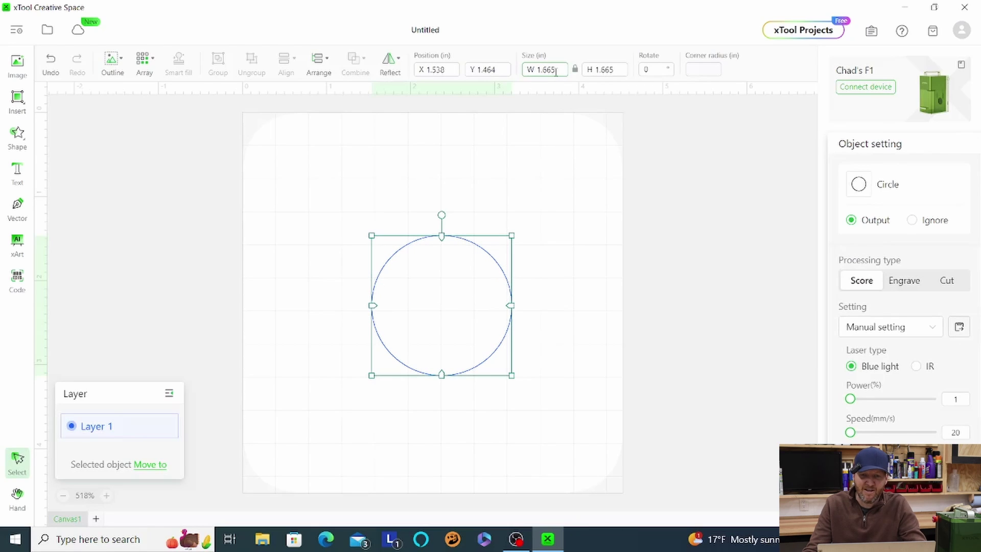
left_click_drag(557, 72, 535, 64)
type("3.")
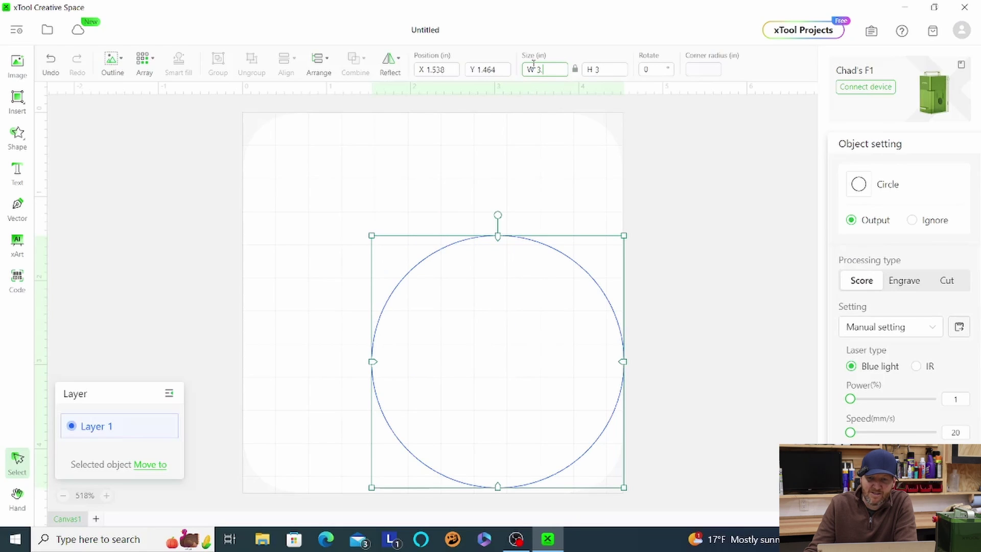
type("5")
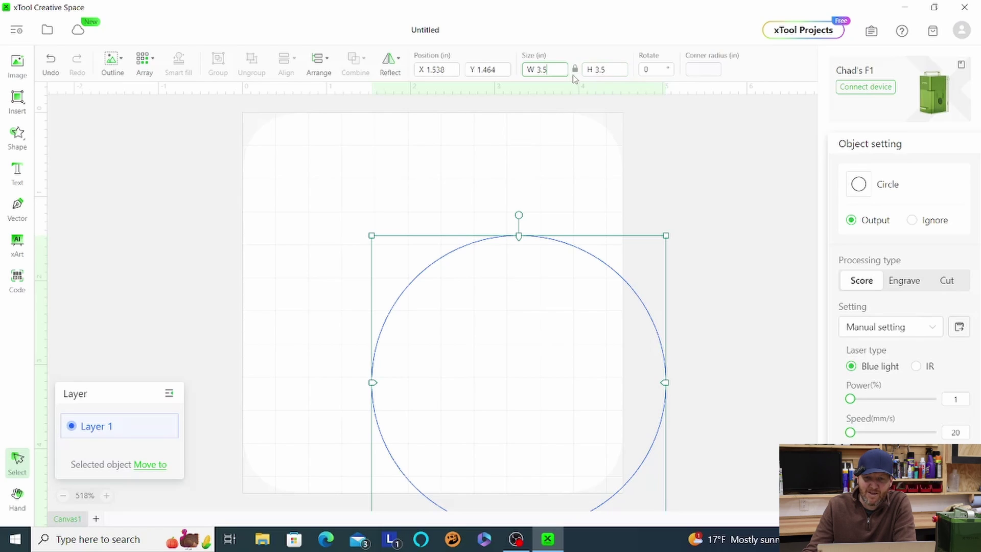
left_click_drag(603, 359, 513, 278)
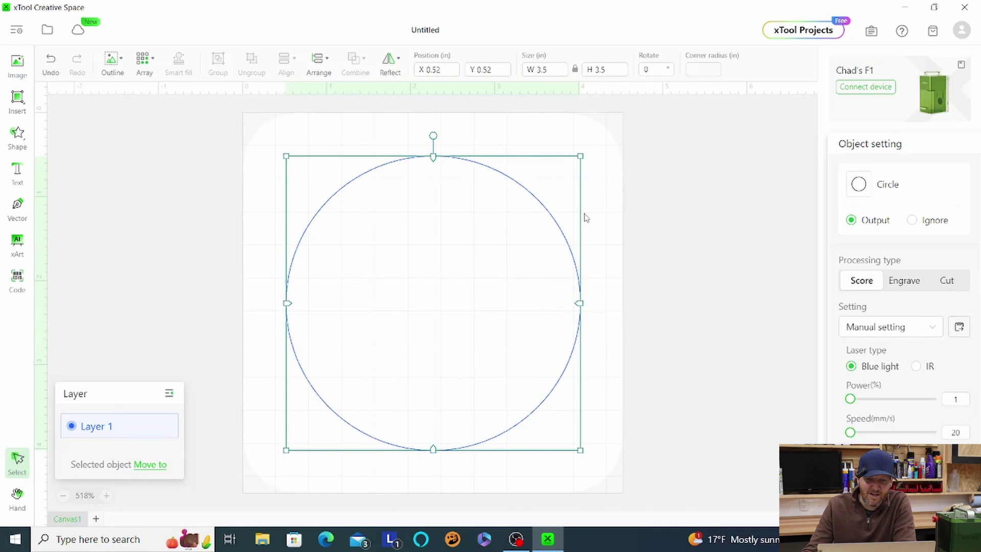
left_click(576, 143)
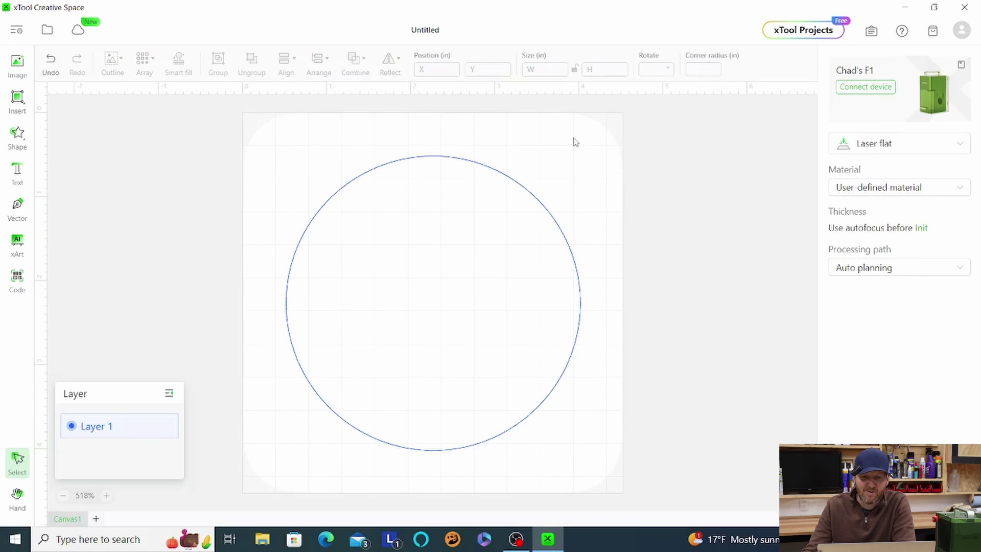
Add a second circle from the basic shapes library inside the large circle
left_click(17, 117)
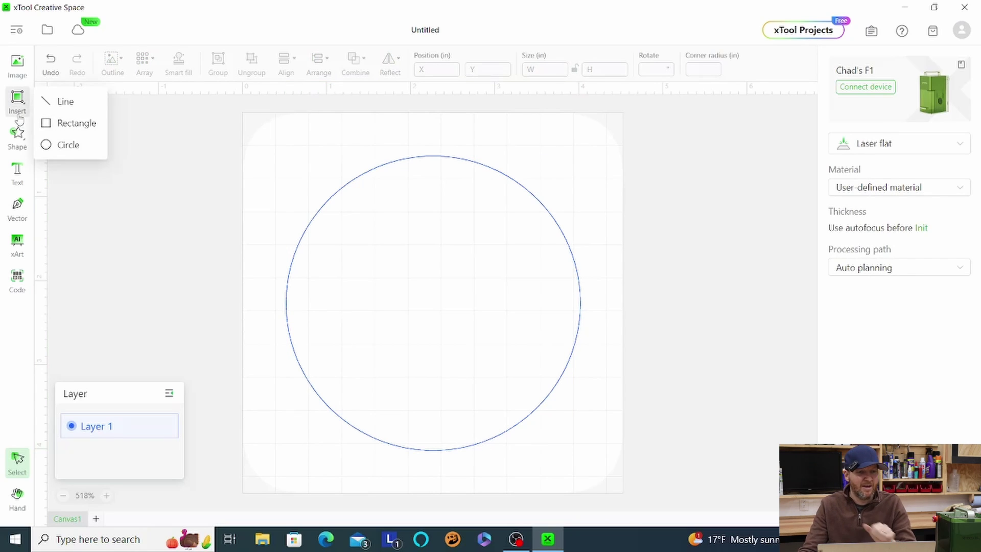
left_click(23, 95)
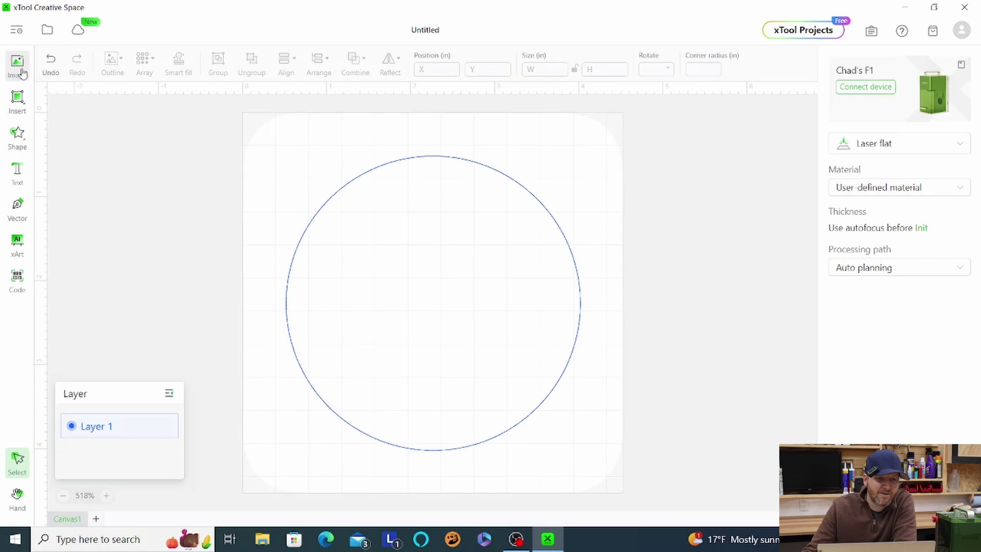
left_click(23, 145)
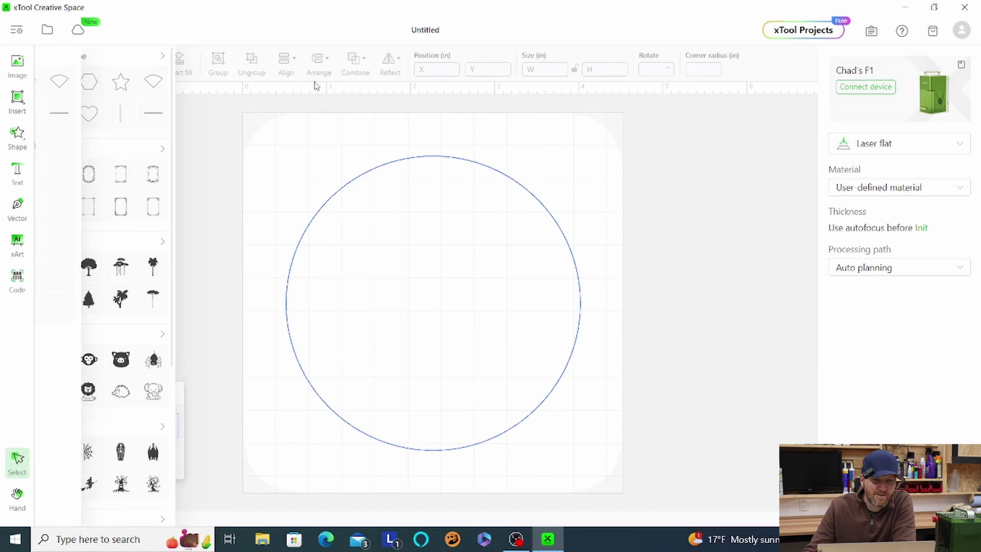
mouse_move(126, 154)
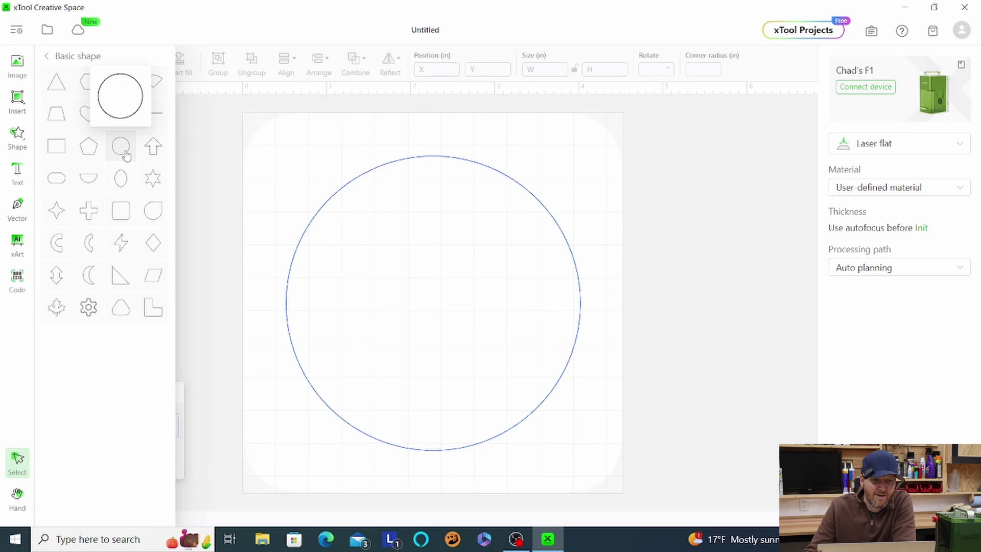
left_click(121, 148)
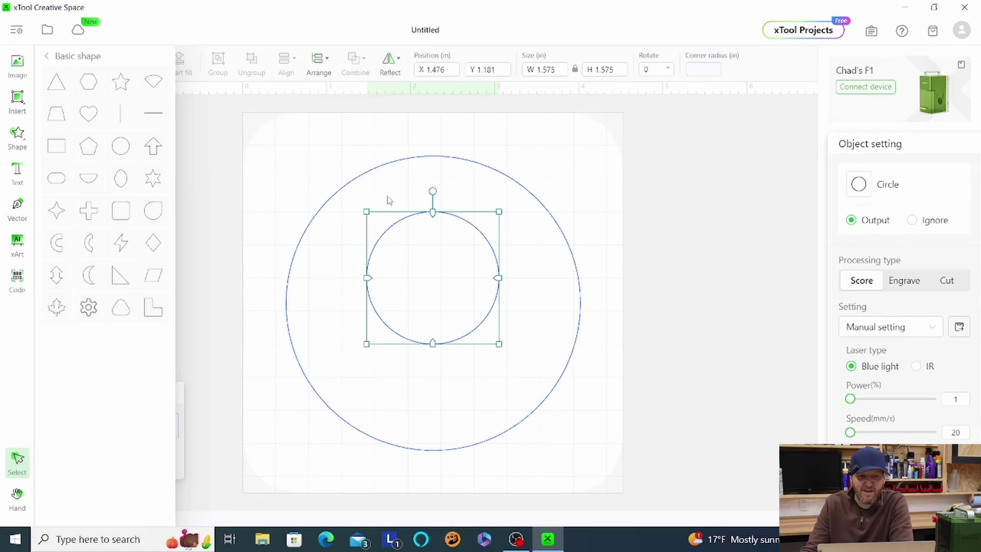
Set the second circle's size to 3.25 in with the aspect ratio locked
left_click(436, 273)
left_click(557, 72)
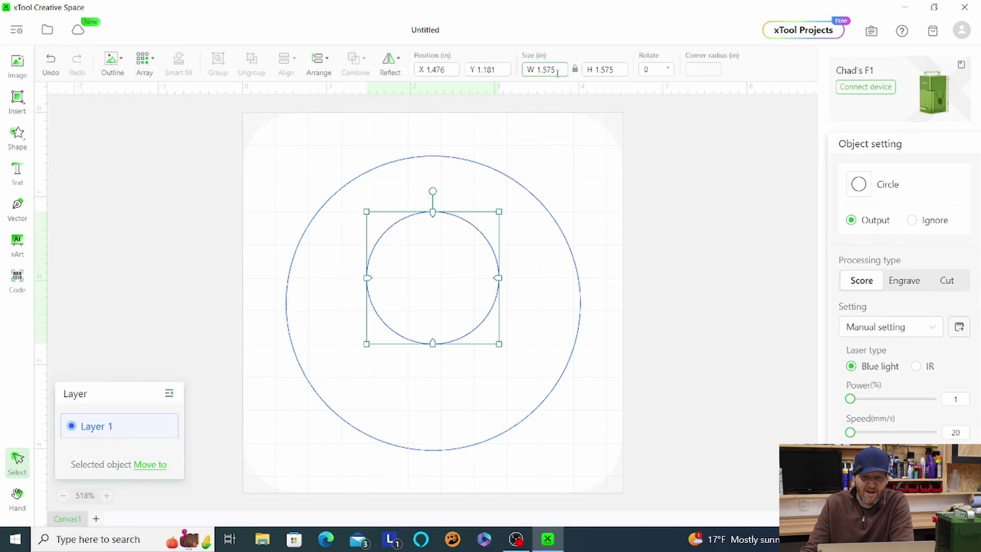
left_click_drag(558, 72, 538, 69)
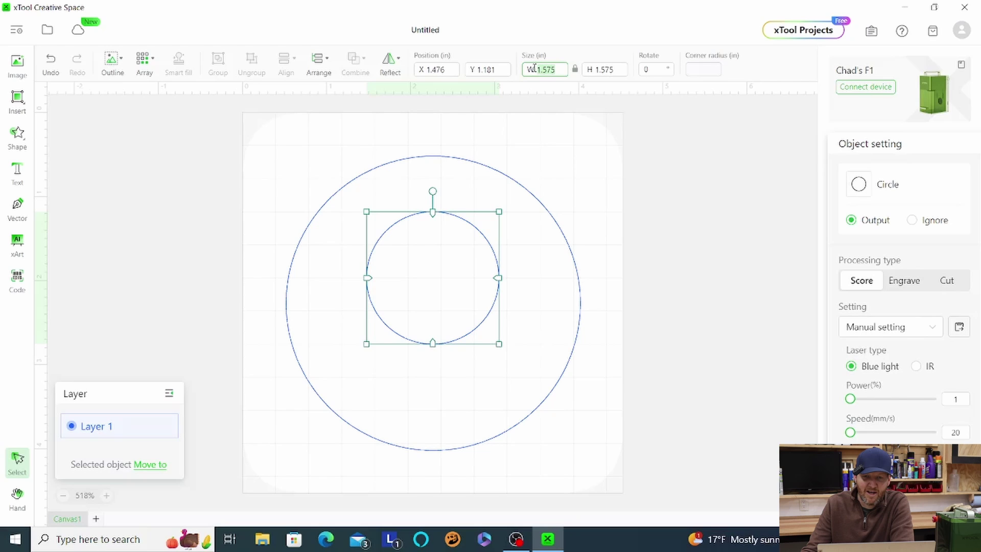
type("3.25")
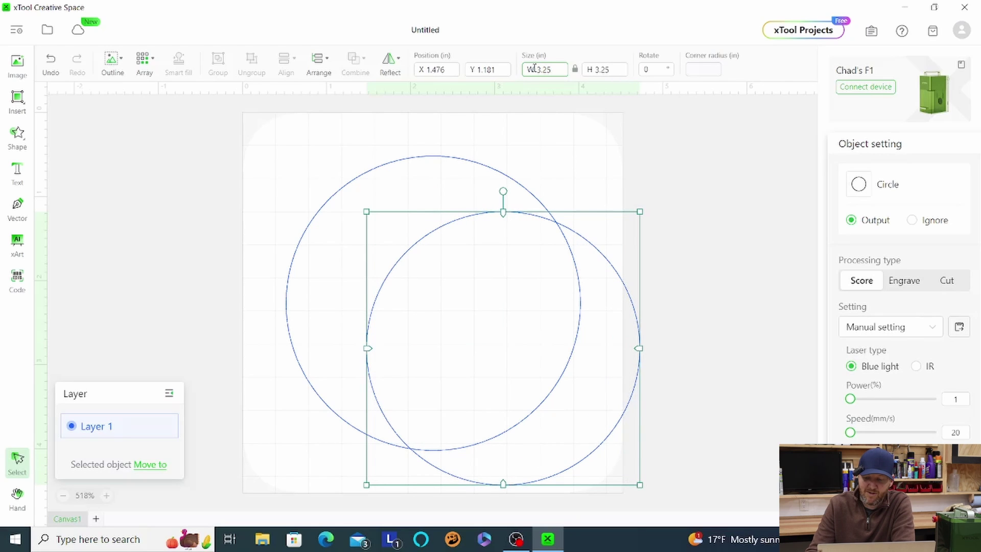
Centre the 3.25 in circle inside the larger one at about X 0.639, Y 0.638, nudging it into place
left_click_drag(541, 334, 468, 290)
key("Down")
key("Down")
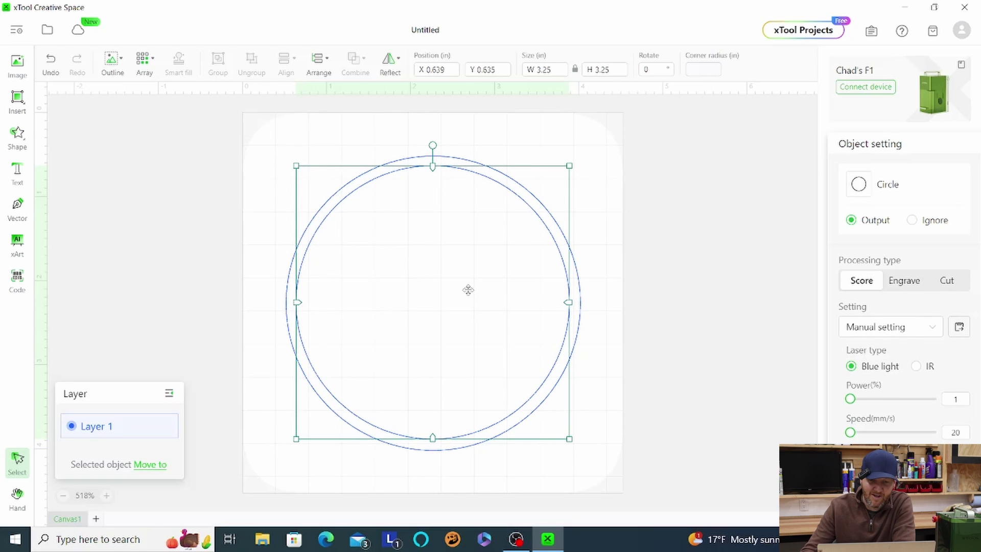
key("Right")
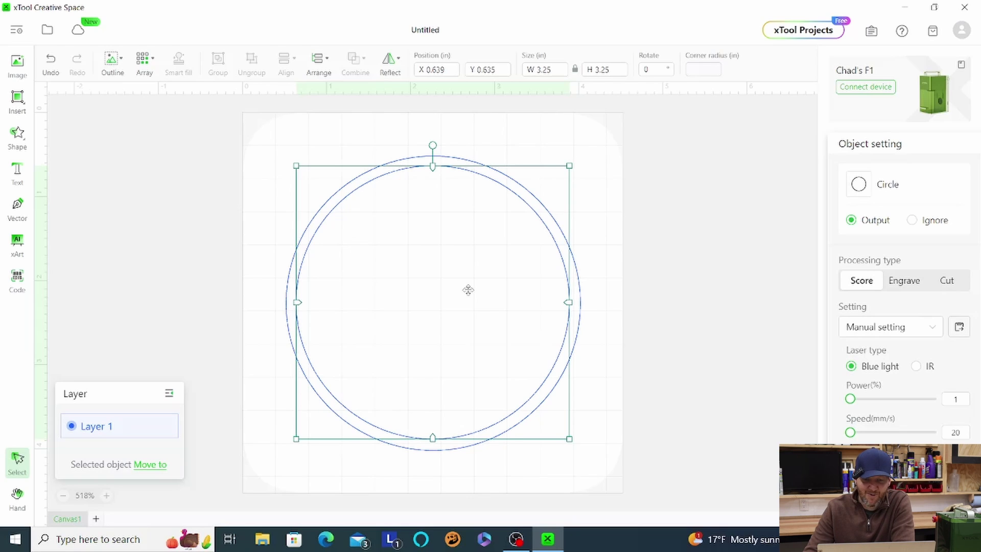
key("Down")
key("Down")
key("Down")
key("Down")
key("Down")
key("Down")
key("Down")
key("Down")
key("Down")
key("Down")
key("Down")
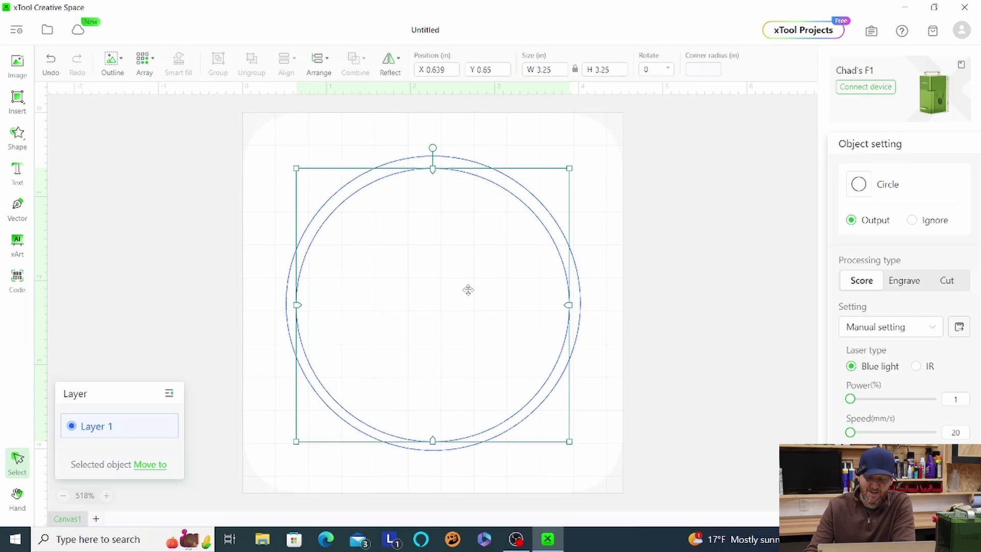
key("Down")
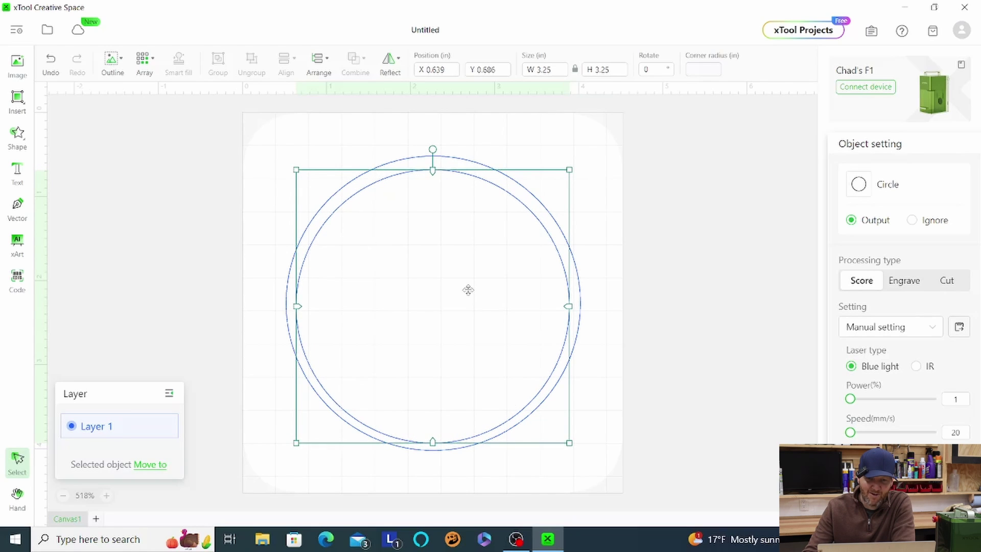
key("Up")
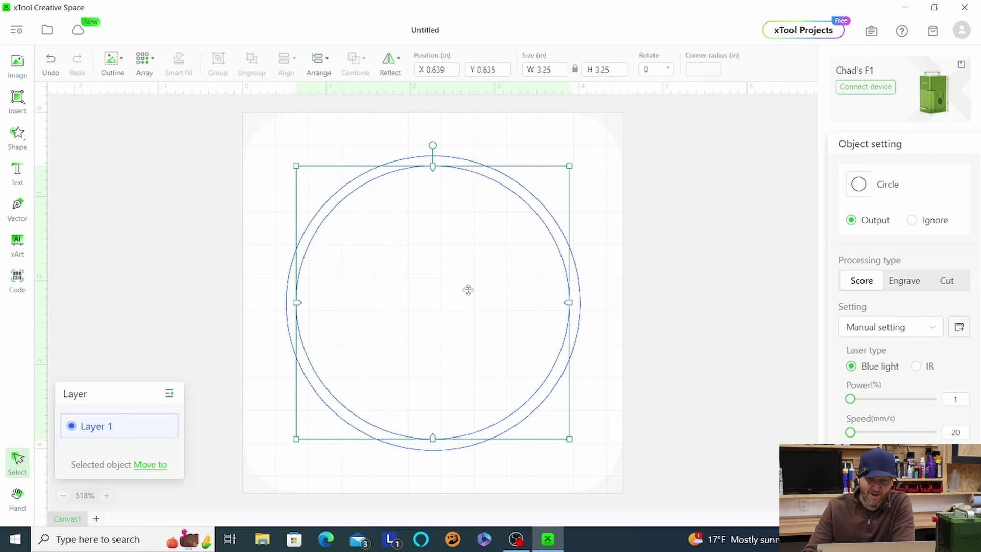
key("Right")
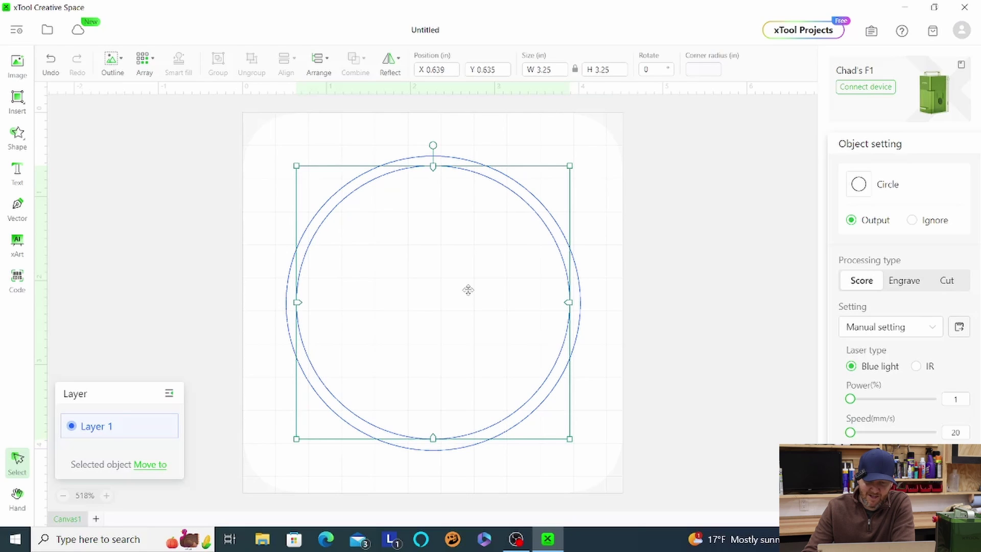
key("Left")
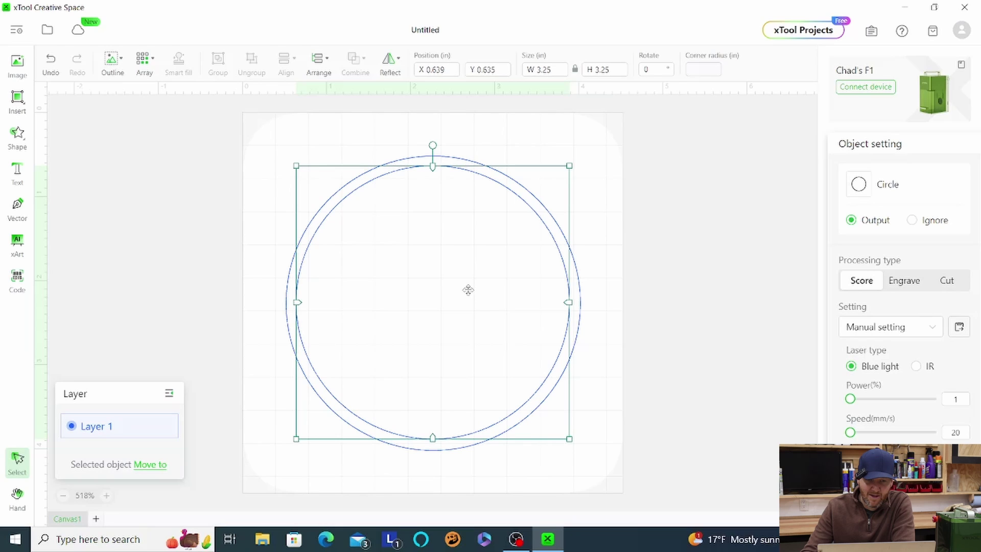
key("Down")
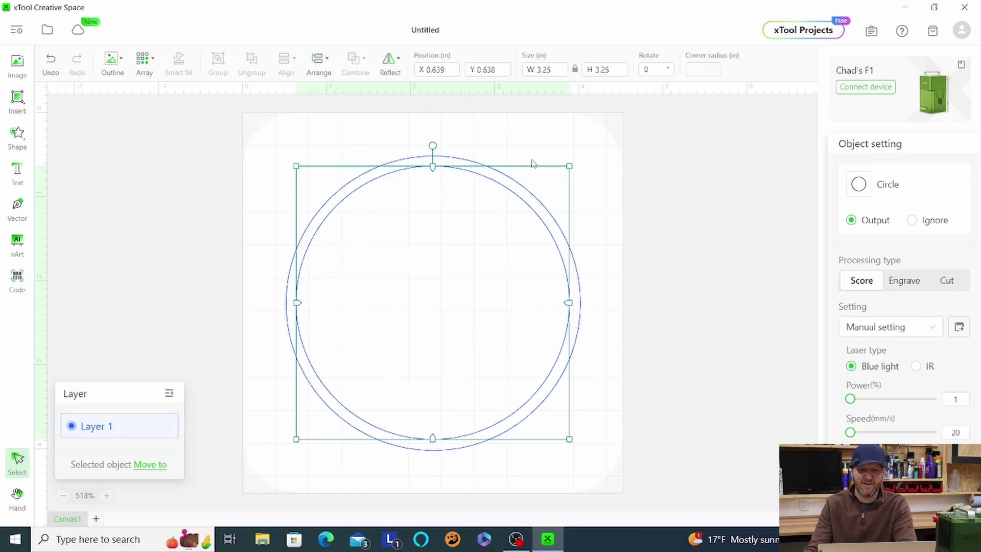
left_click(537, 143)
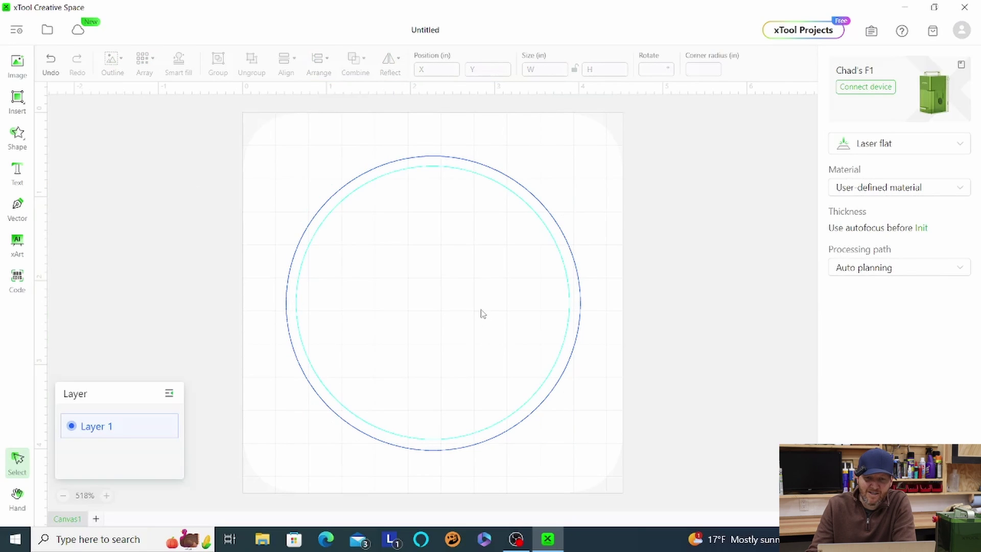
Try the Engrave processing type on the outer circle and return it to Score
left_click(576, 275)
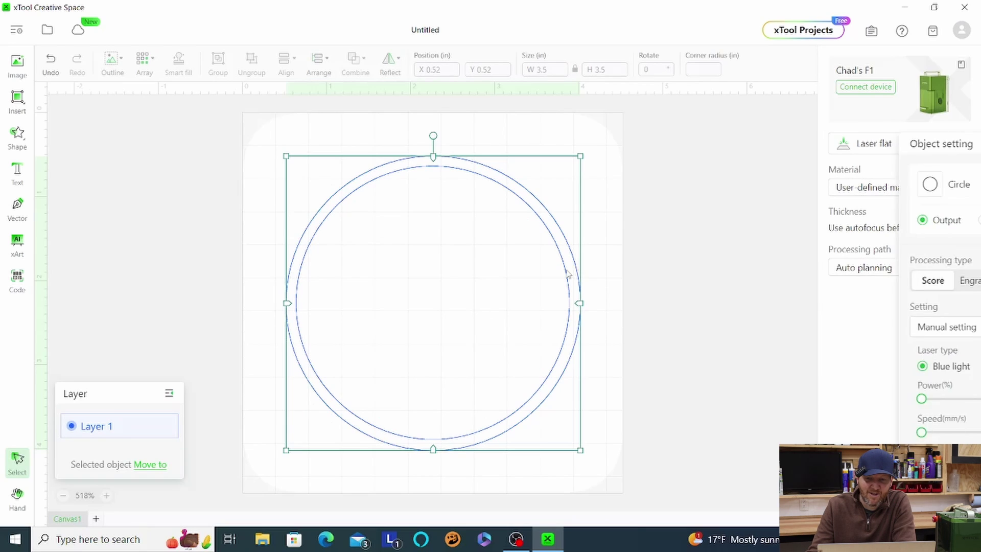
left_click(904, 283)
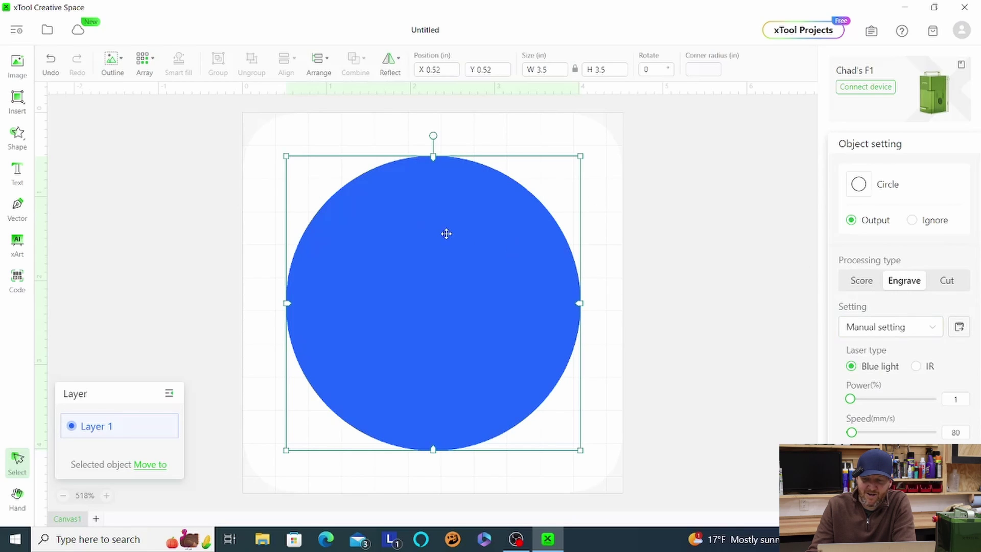
left_click(861, 282)
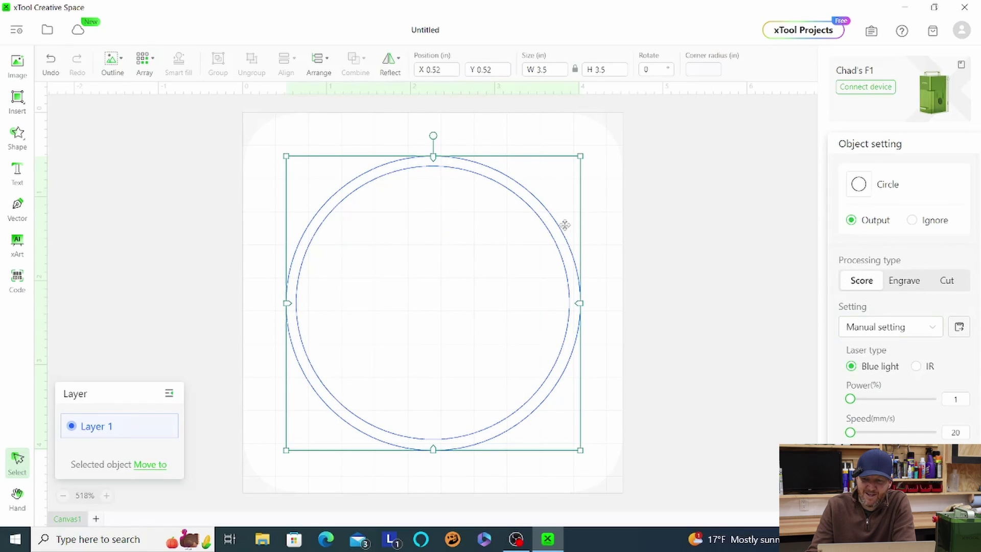
left_click(319, 125)
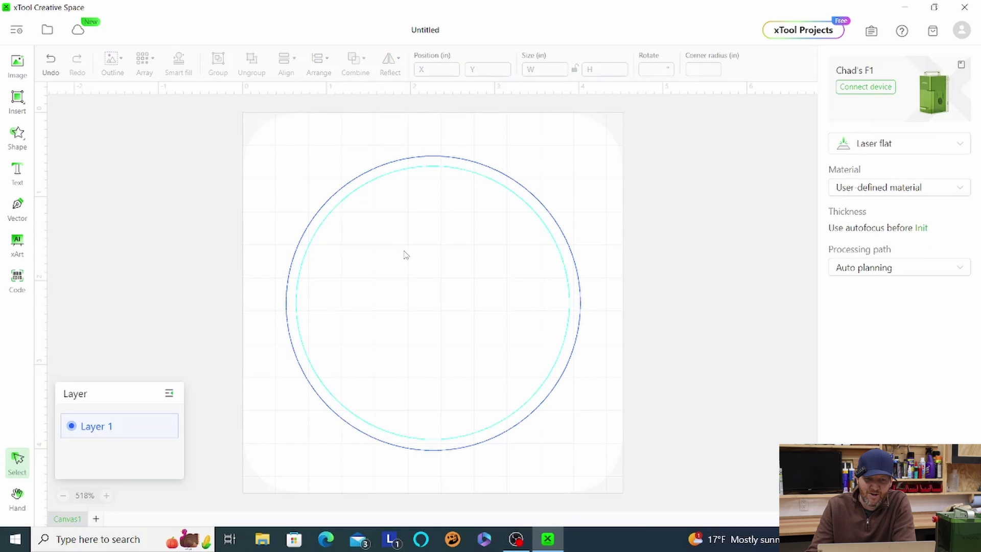
Bring the inner circle to the front of the stacking order
left_click(397, 227)
left_click(321, 68)
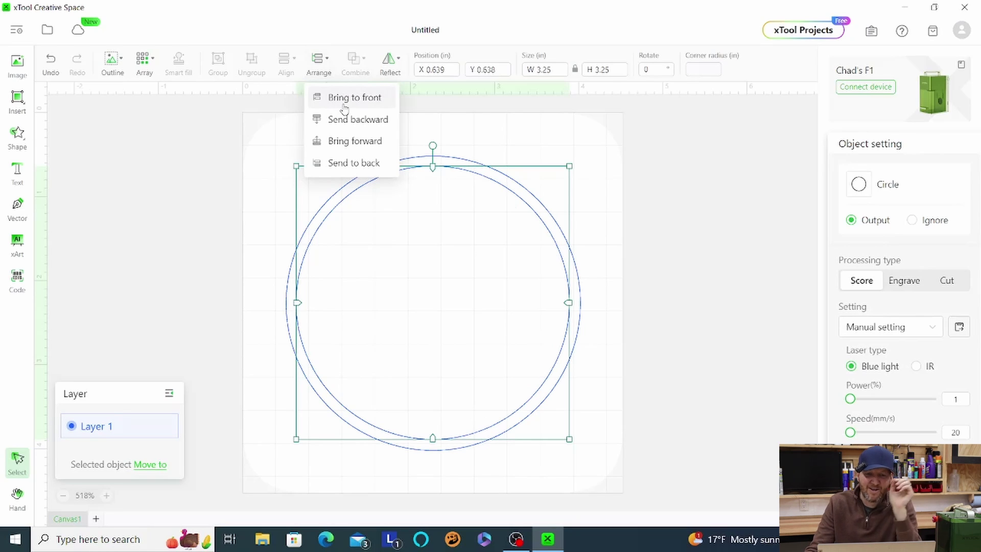
left_click(449, 220)
left_click(319, 58)
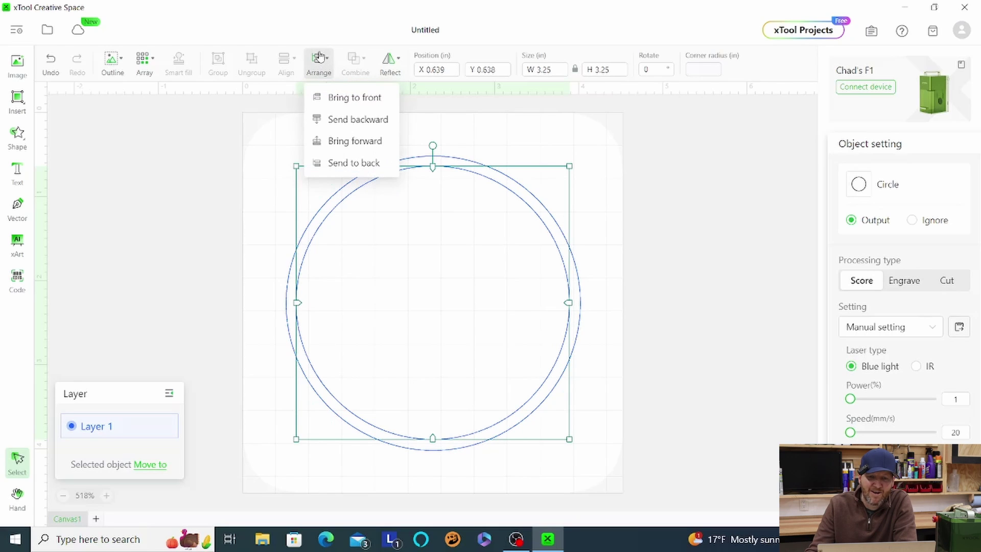
left_click(345, 103)
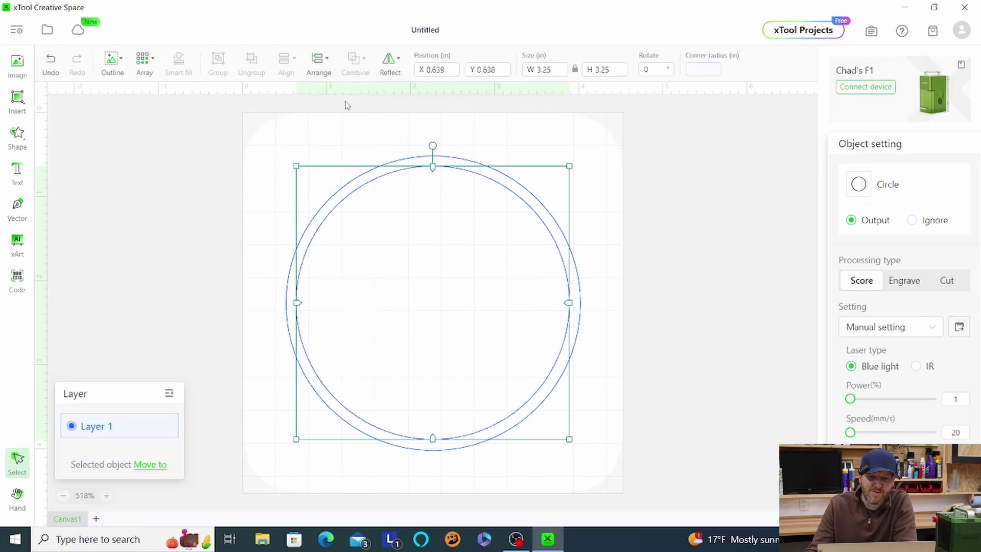
Combine both circles with Subtract at overlap to form a single ring, and select the ring
left_click_drag(274, 127, 603, 479)
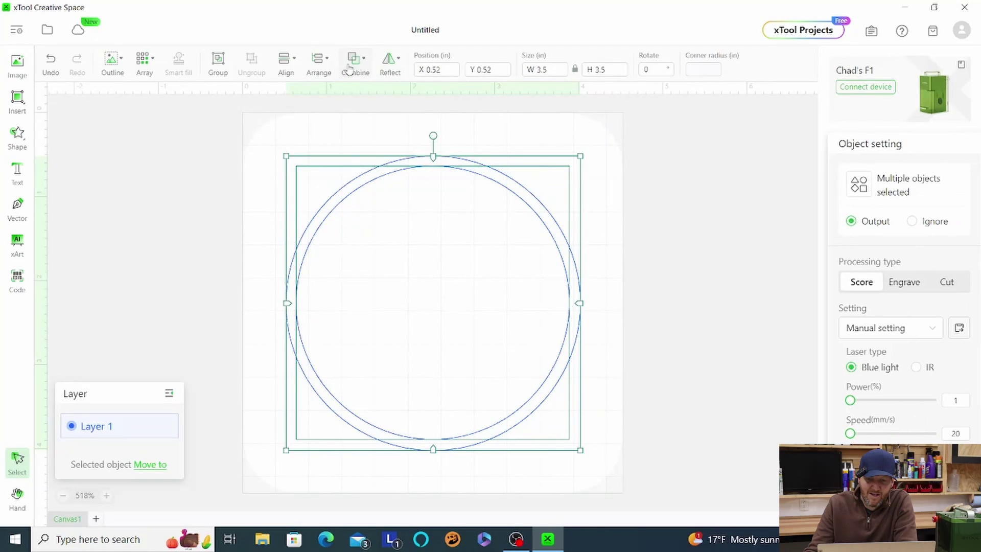
left_click(353, 60)
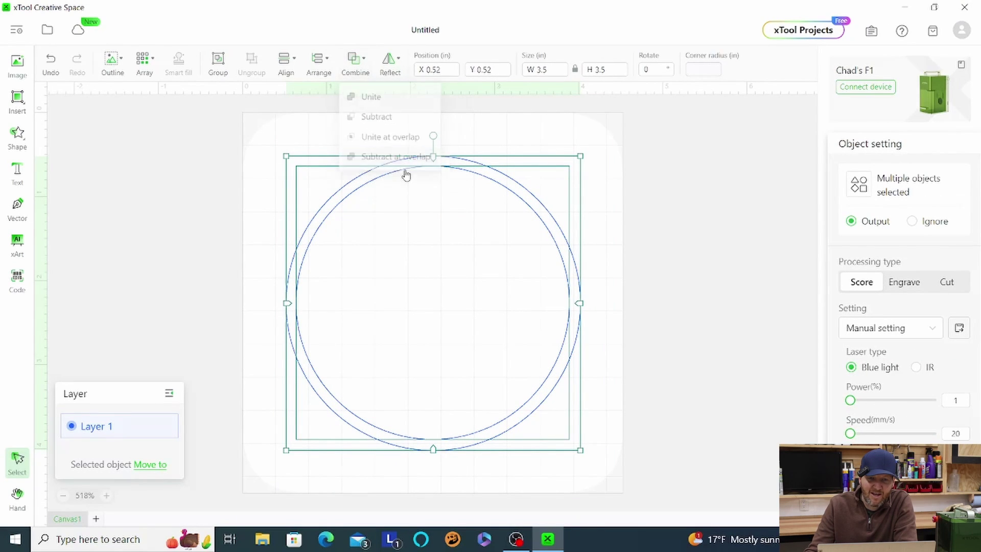
left_click(404, 170)
left_click(588, 234)
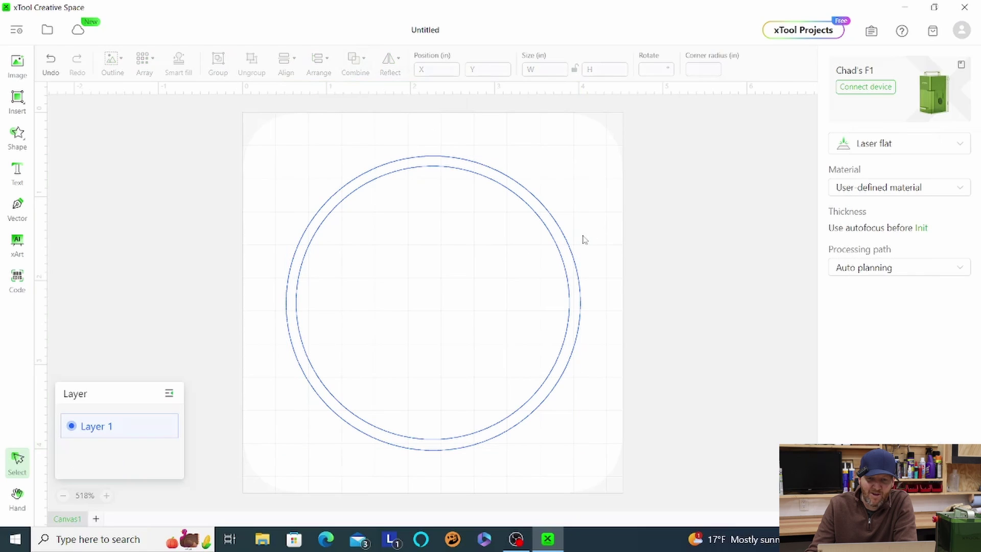
left_click(572, 259)
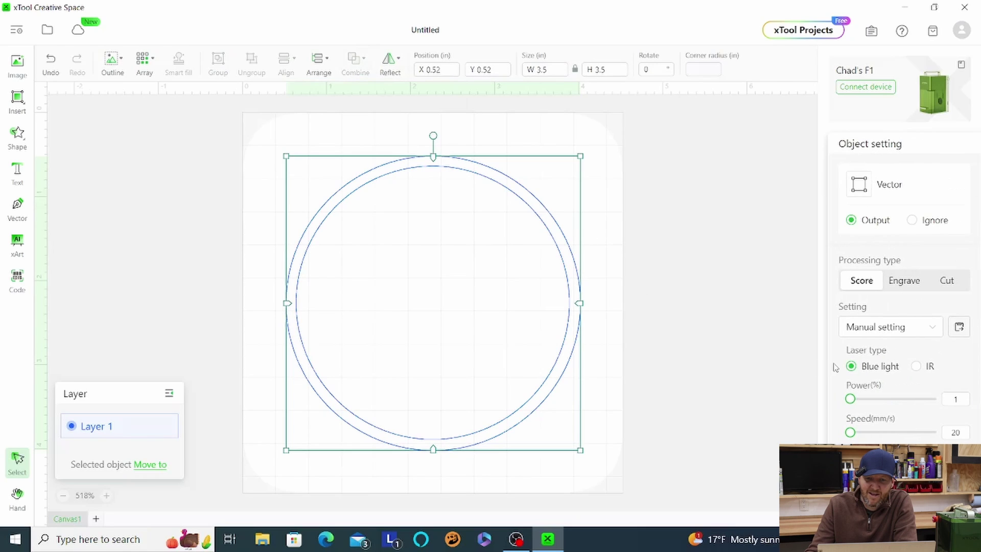
Preview the ring with the Engrave processing type and return it to Score
left_click(900, 282)
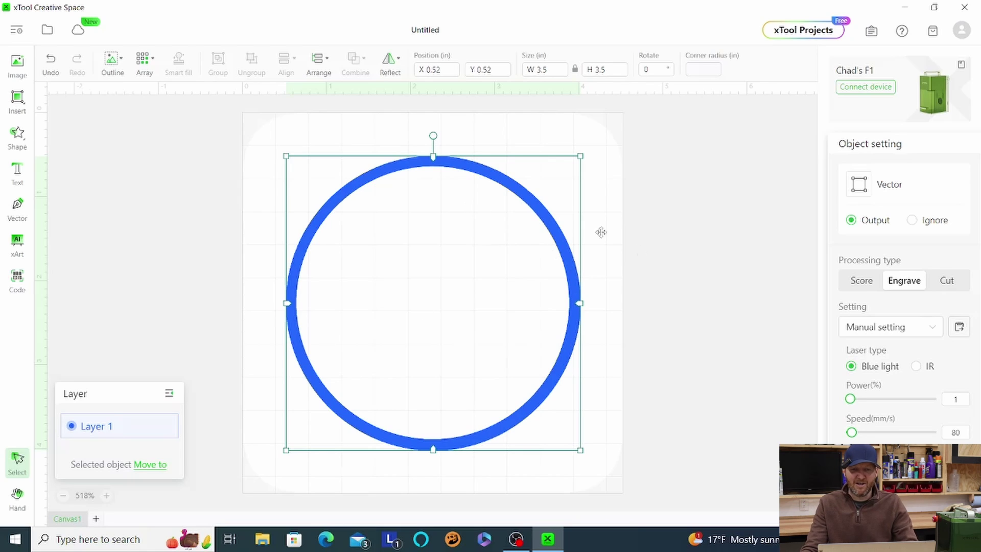
left_click(855, 280)
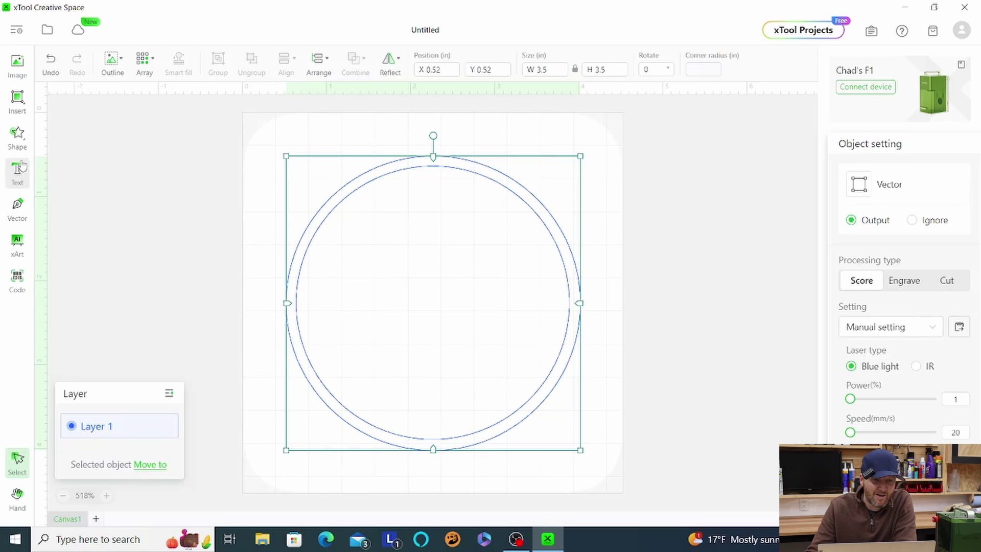
Draw a rectangle about 3.318 in wide and 0.747 in high across the ring's middle, positioned at about X 0.611, Y 1.902
left_click(15, 146)
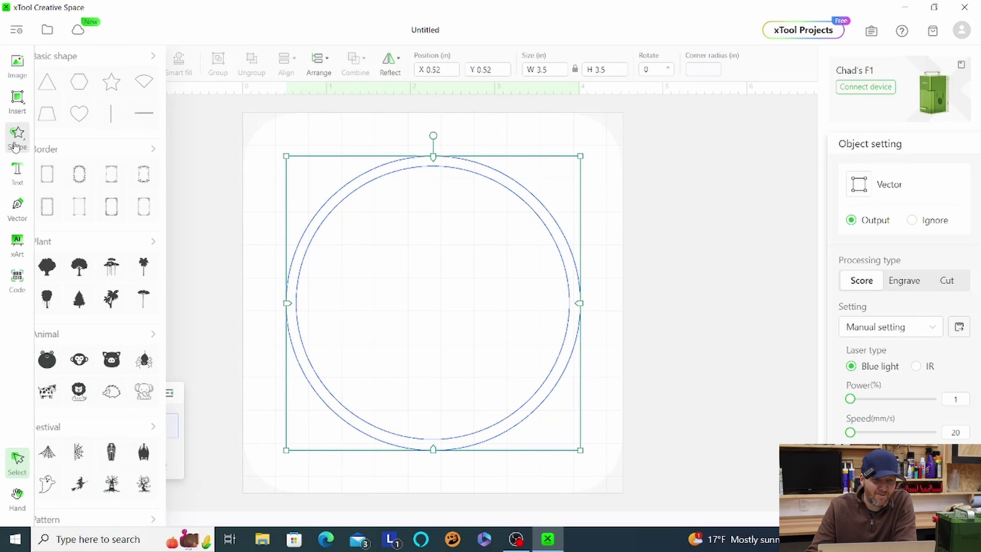
left_click(185, 167)
left_click(17, 98)
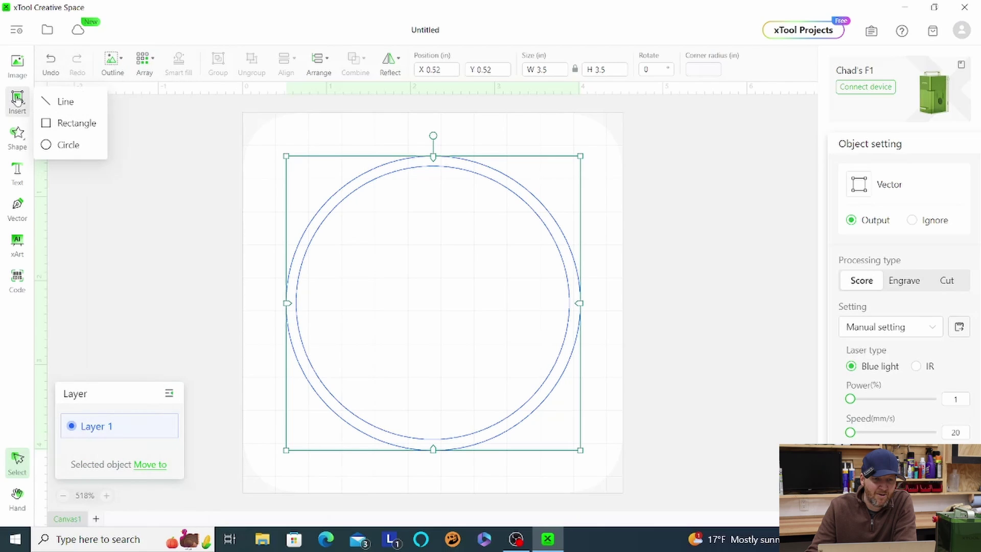
left_click(65, 132)
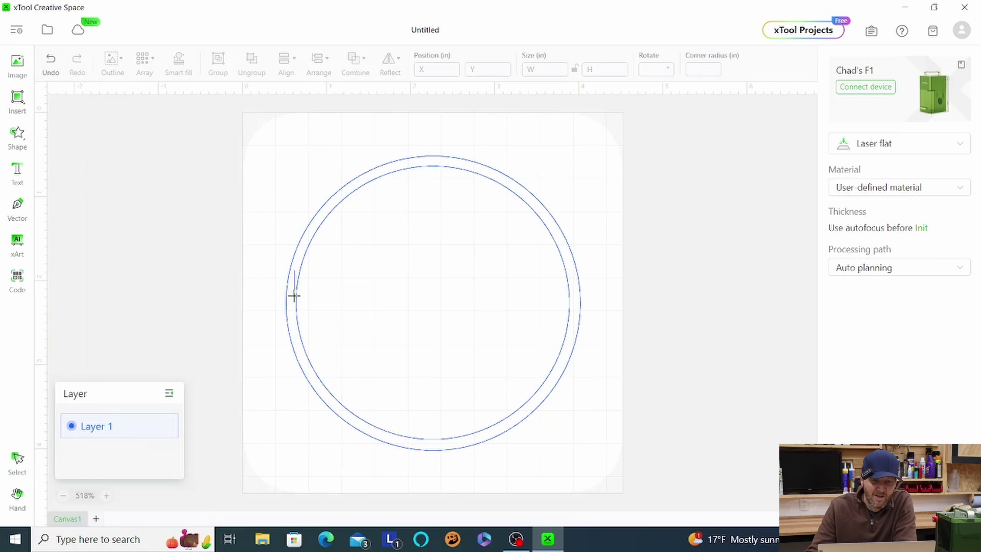
left_click_drag(298, 318, 573, 333)
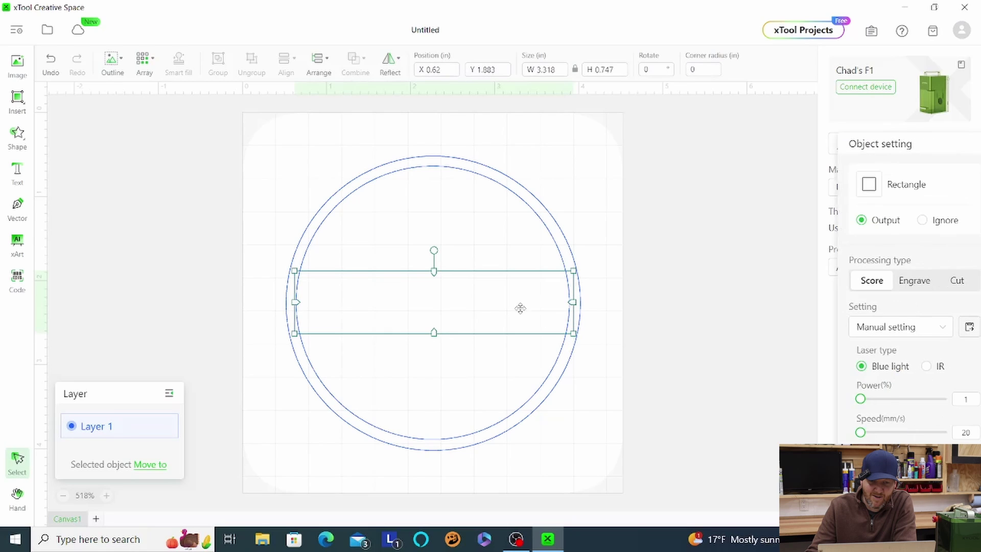
left_click_drag(445, 294, 445, 302)
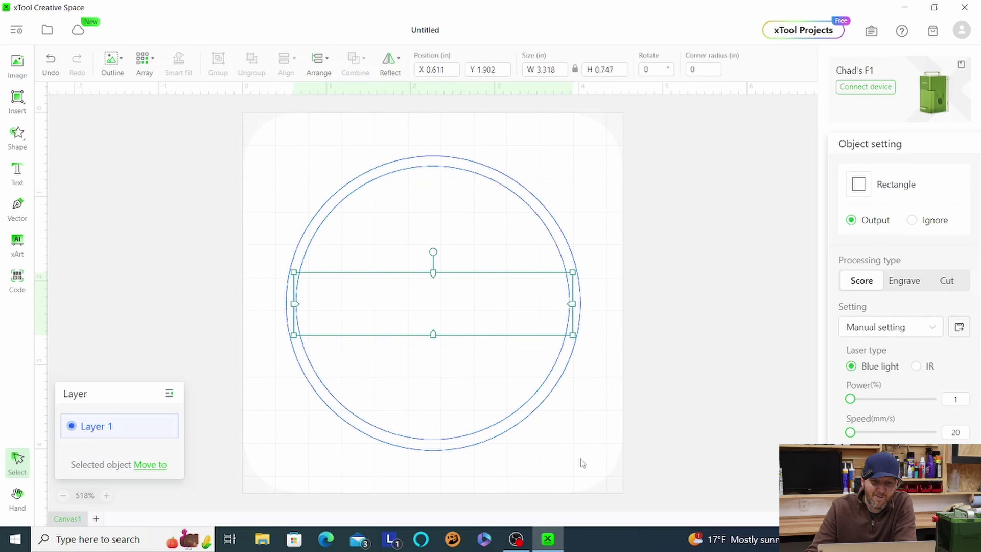
Adjust the rectangle's stacking order and combine it with the ring using Unite
left_click(319, 64)
left_click(352, 119)
left_click(286, 178)
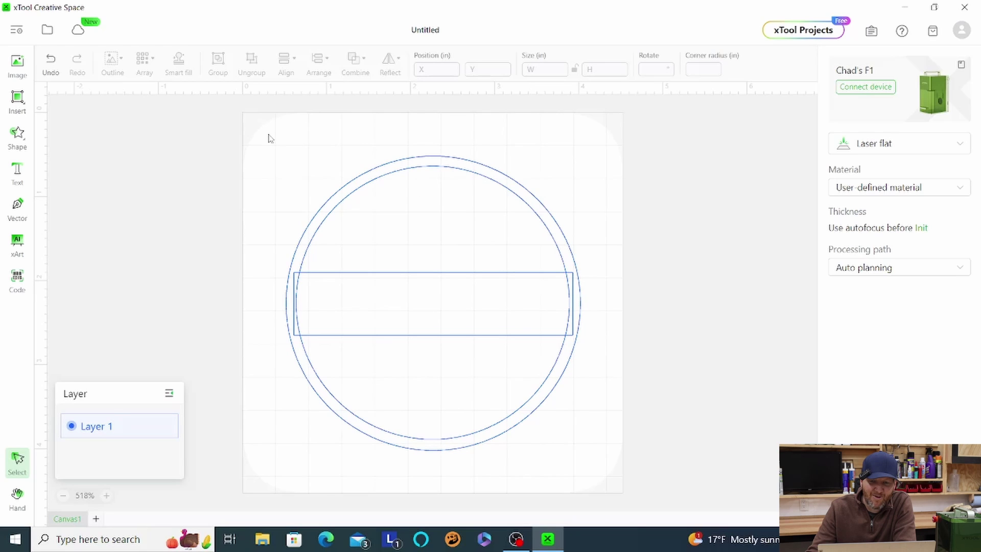
left_click_drag(270, 136, 596, 474)
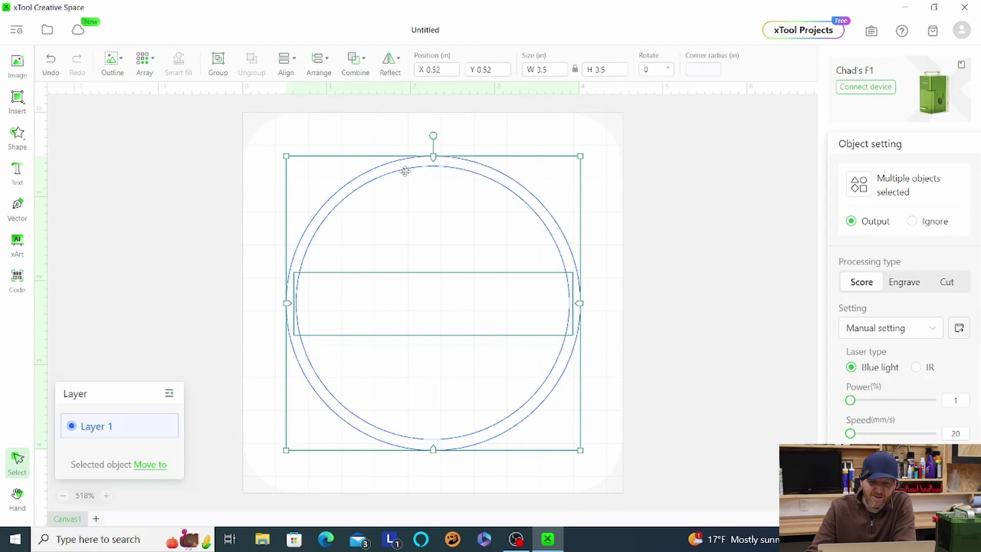
left_click(352, 65)
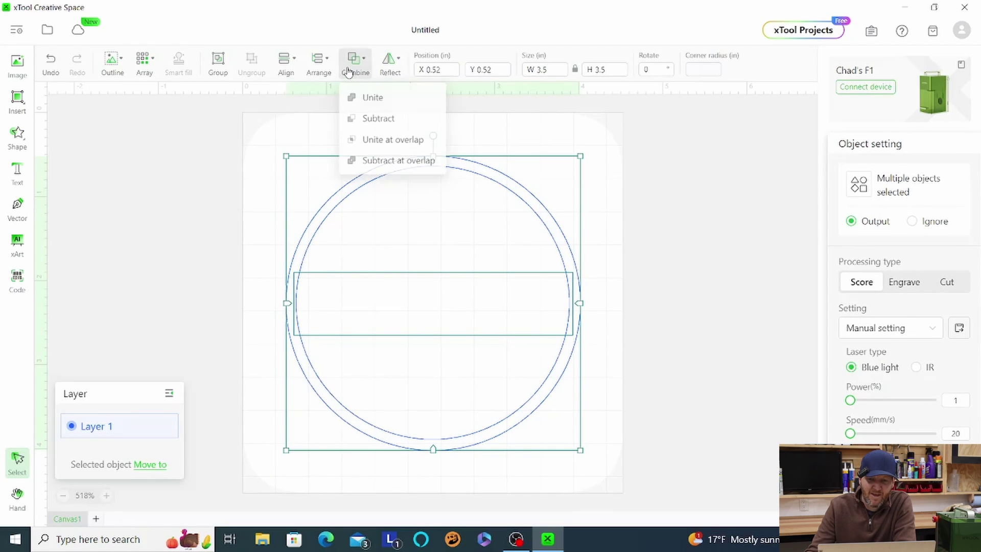
left_click(379, 107)
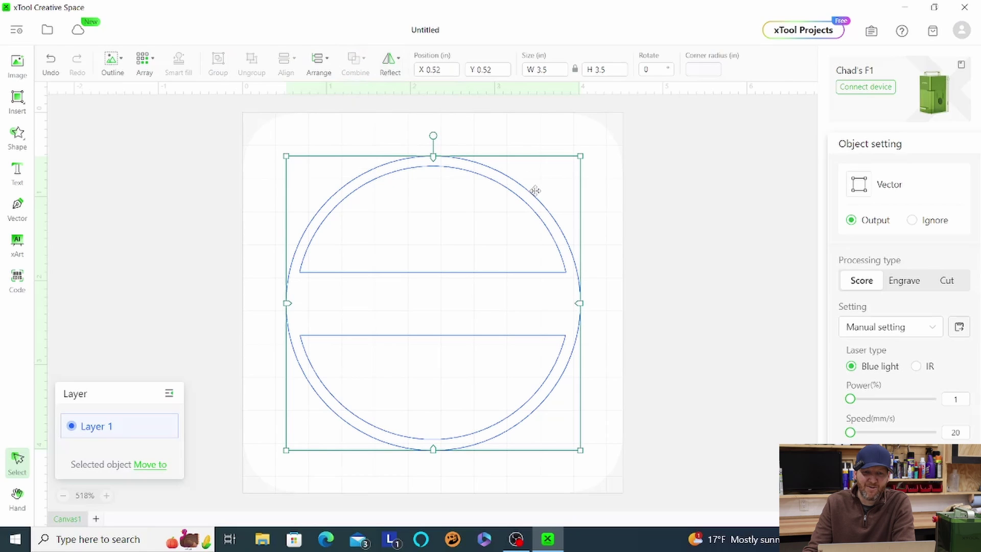
Preview the united ring and bar as Engrave, return the shape to Score and deselect it
left_click(900, 283)
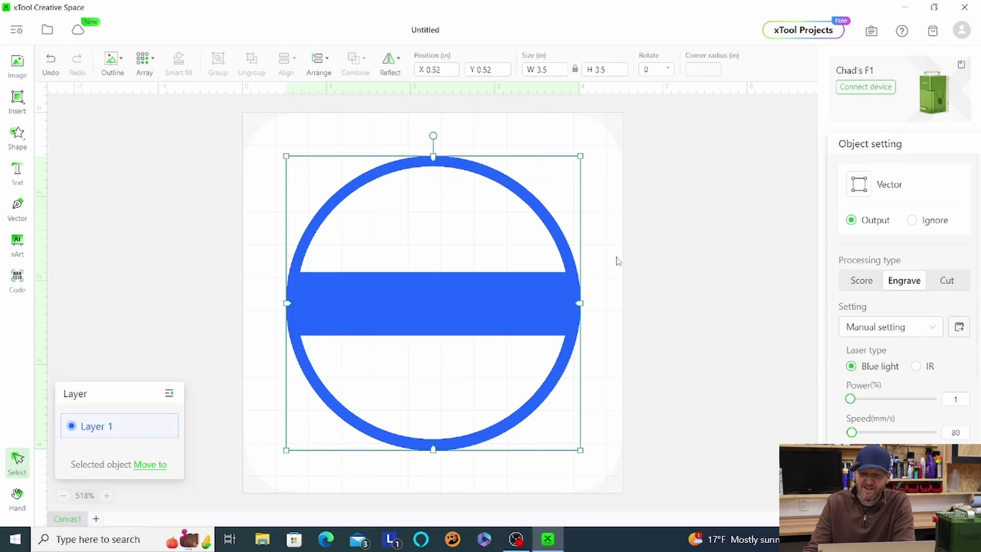
left_click(854, 284)
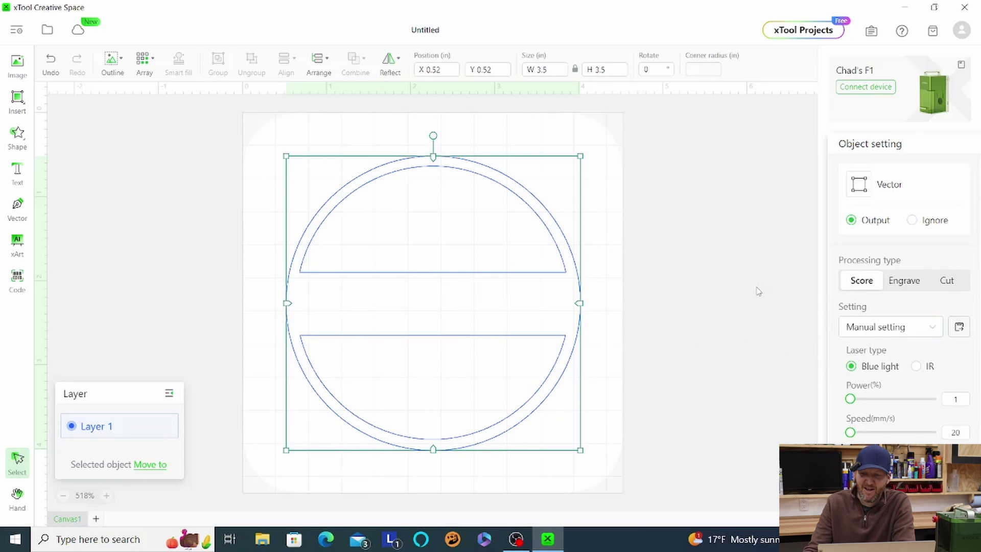
left_click(271, 201)
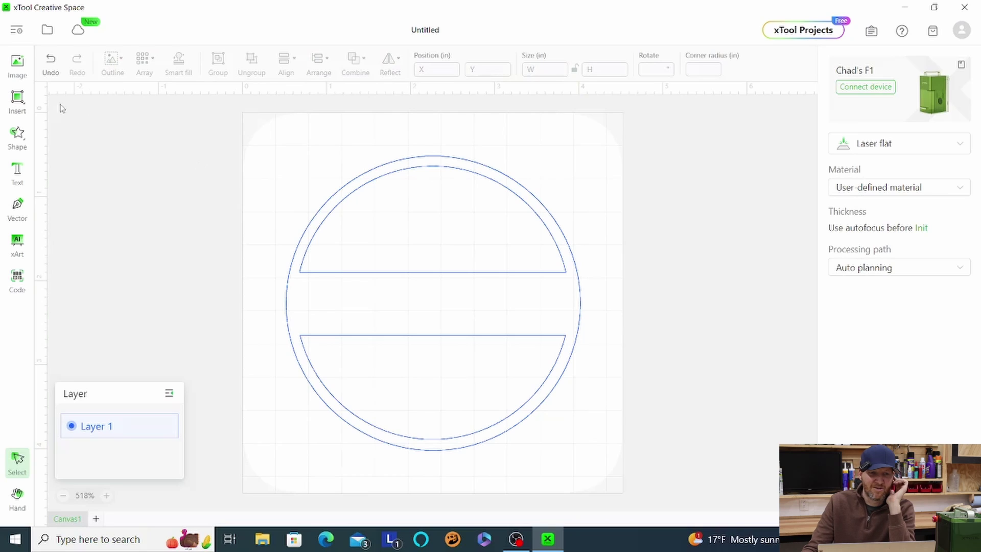
Insert the slender six-armed snowflake from the Festival shape collection onto the canvas
left_click(23, 143)
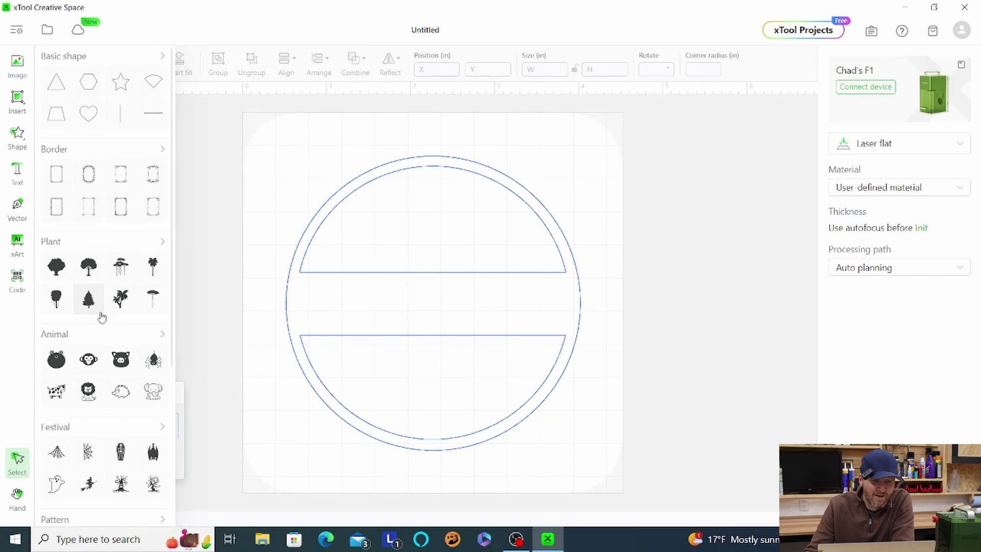
scroll(104, 370, "down", 3)
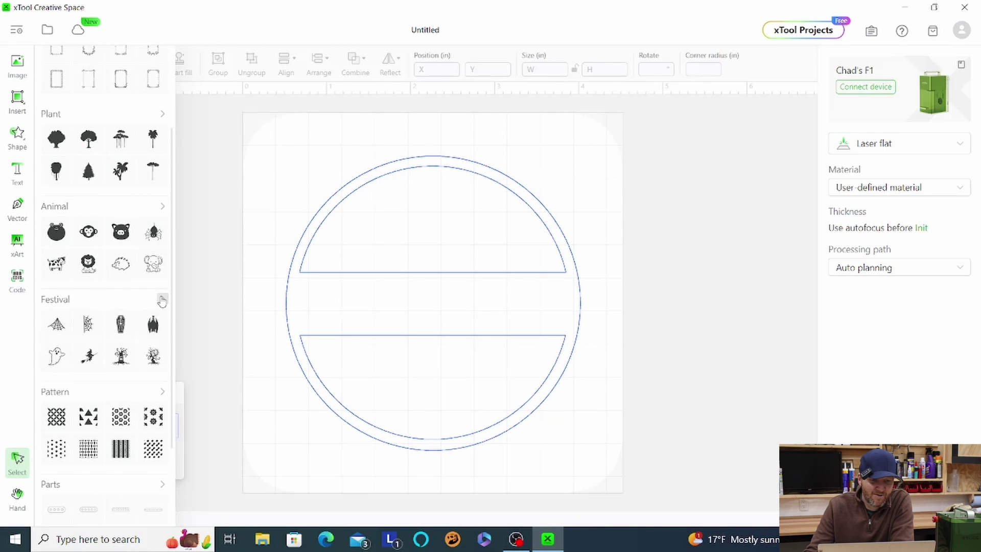
left_click(162, 299)
scroll(133, 286, "down", 7)
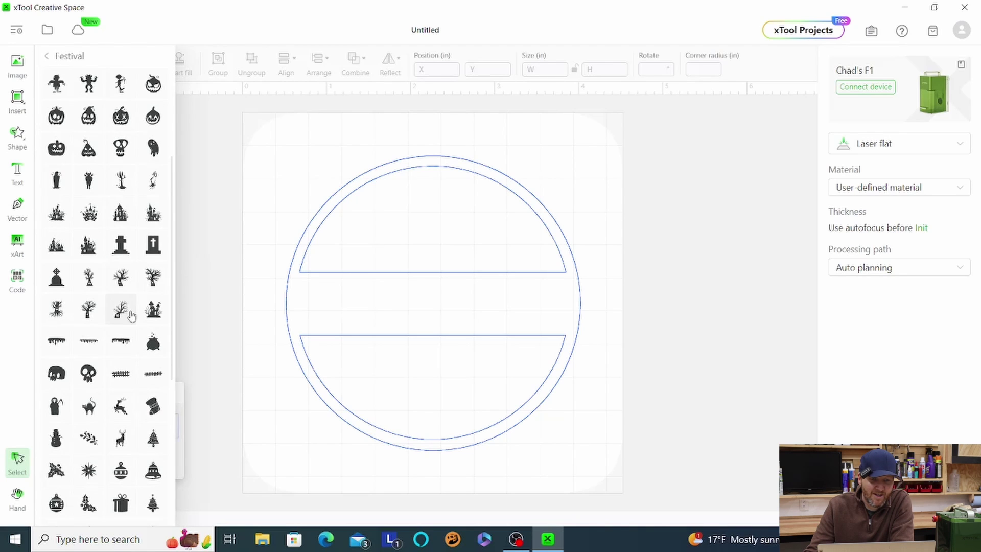
scroll(102, 357, "down", 1)
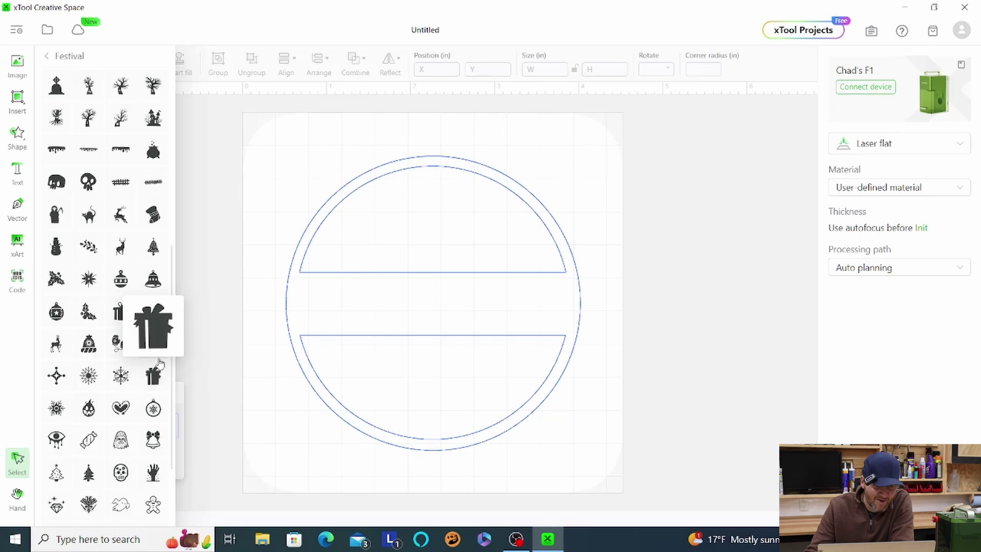
left_click(154, 344)
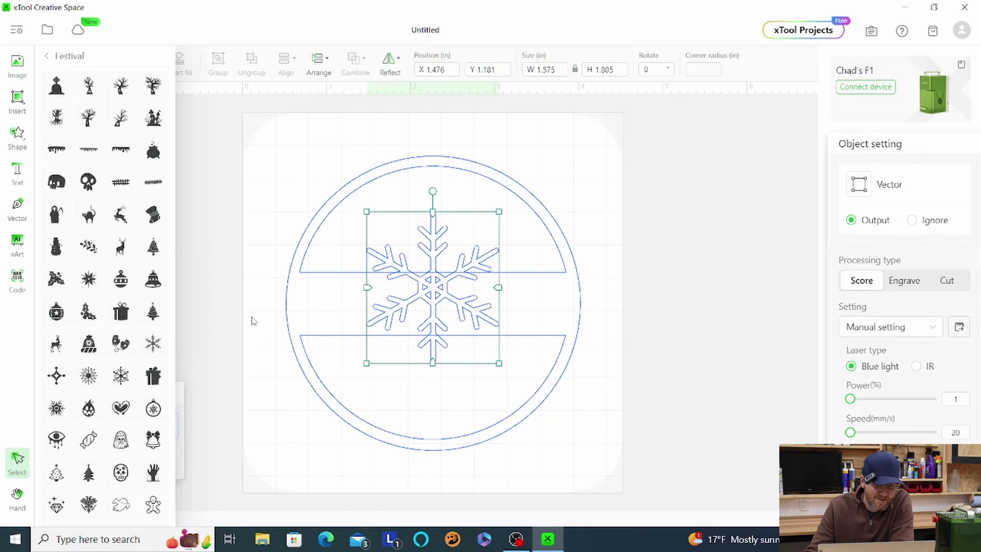
Shrink the snowflake to about 1.007 × 1.155 in and place it at about X 0.953, Y 0.836, overlapping the ring and bar
left_click(500, 368)
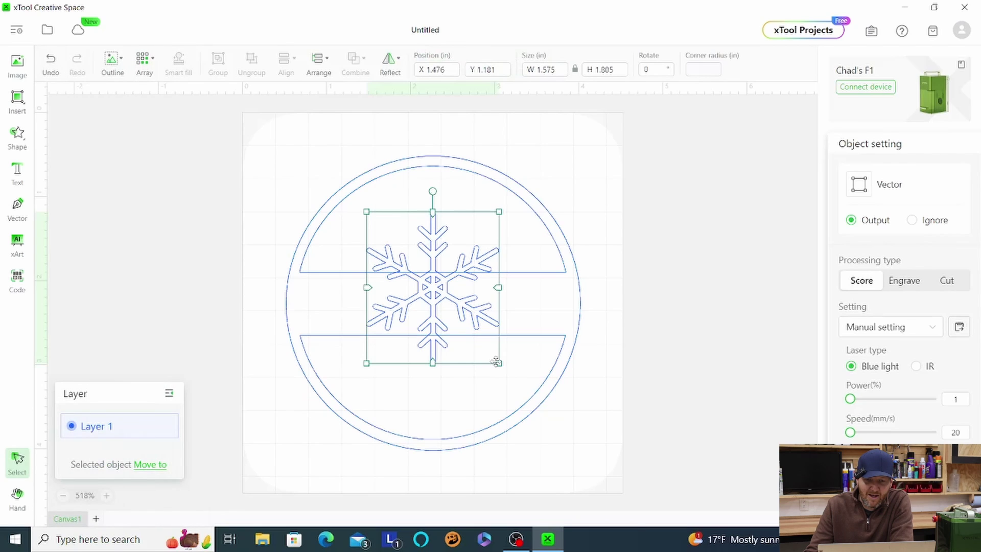
left_click_drag(503, 367, 395, 262)
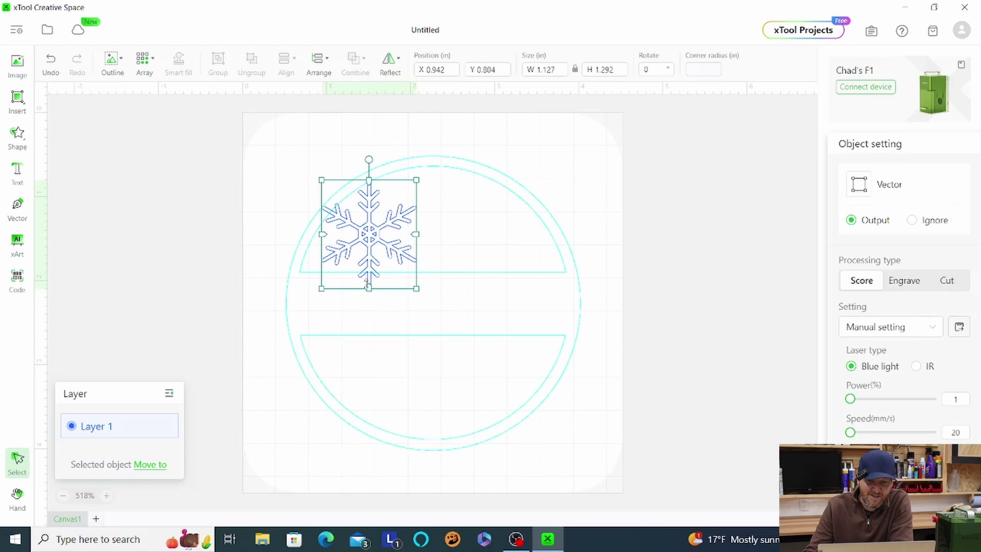
scroll(391, 267, "up", 5)
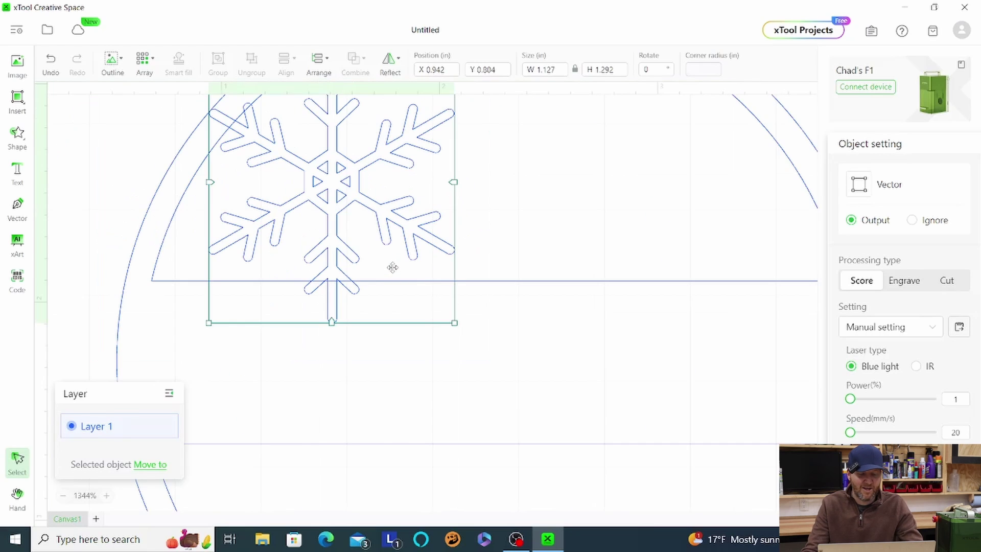
scroll(392, 268, "down", 8)
scroll(368, 217, "up", 7)
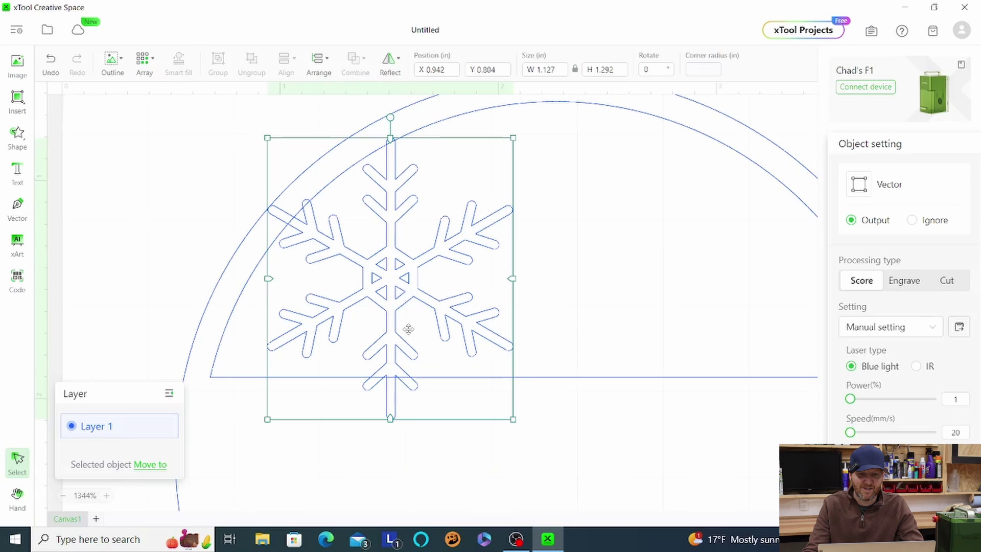
left_click_drag(515, 420, 487, 389)
key("Down")
key("Down")
key("Down")
key("Down")
key("Down")
key("Down")
key("Down")
key("Down")
key("Right")
key("Right")
key("Right")
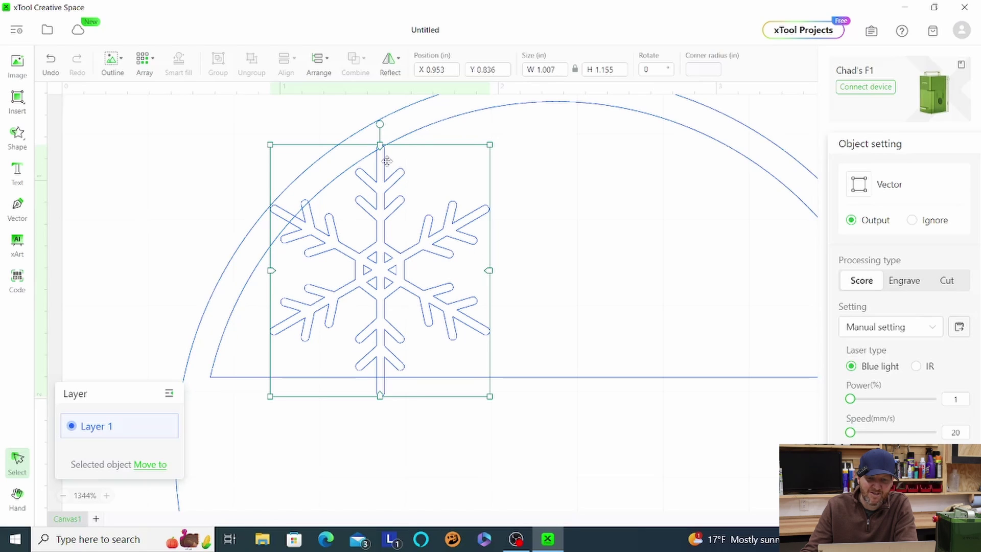
Examine where the snowflake's arms overlap the ring and the bar
scroll(376, 148, "up", 6)
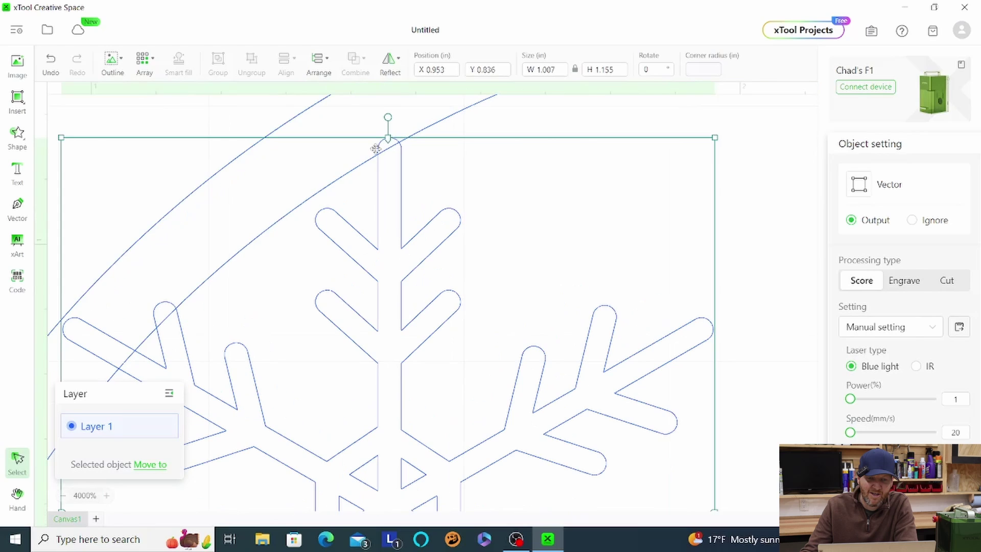
scroll(400, 159, "down", 3)
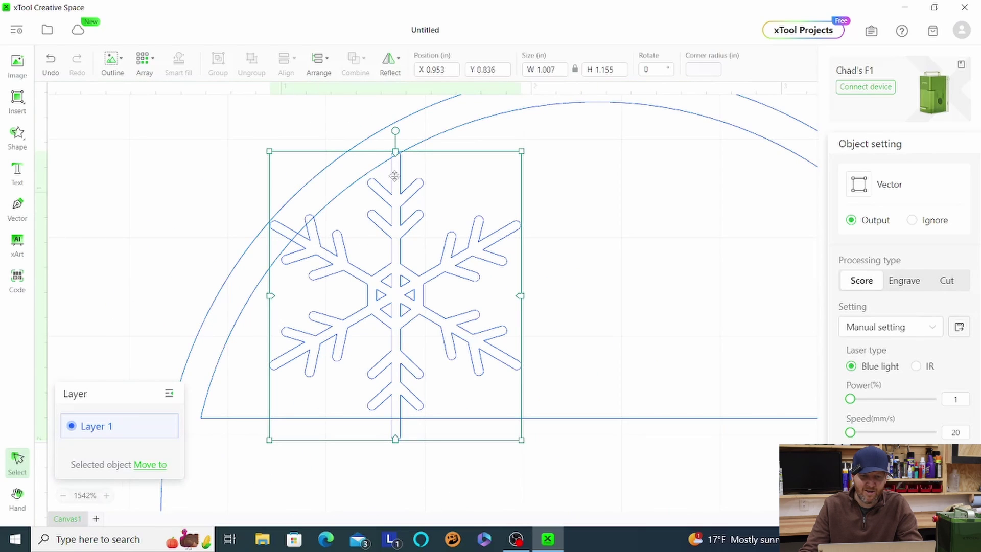
scroll(417, 253, "down", 3)
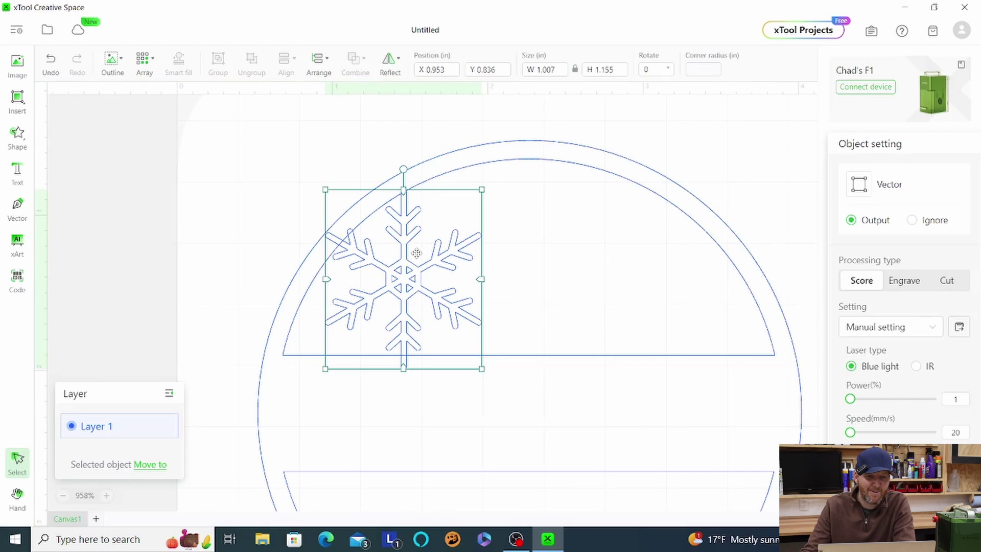
scroll(417, 253, "down", 3)
left_click(303, 200)
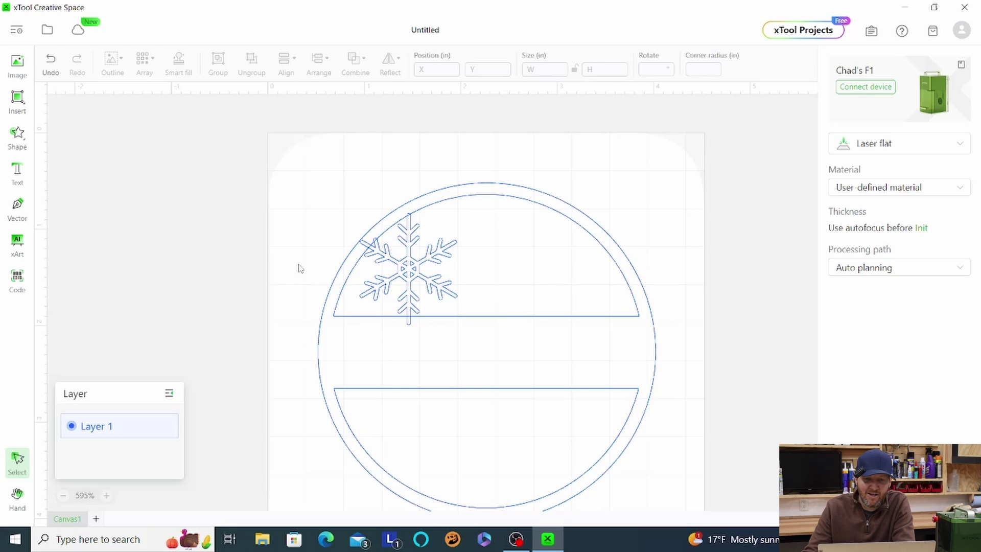
scroll(304, 239, "down", 3)
scroll(300, 237, "up", 2)
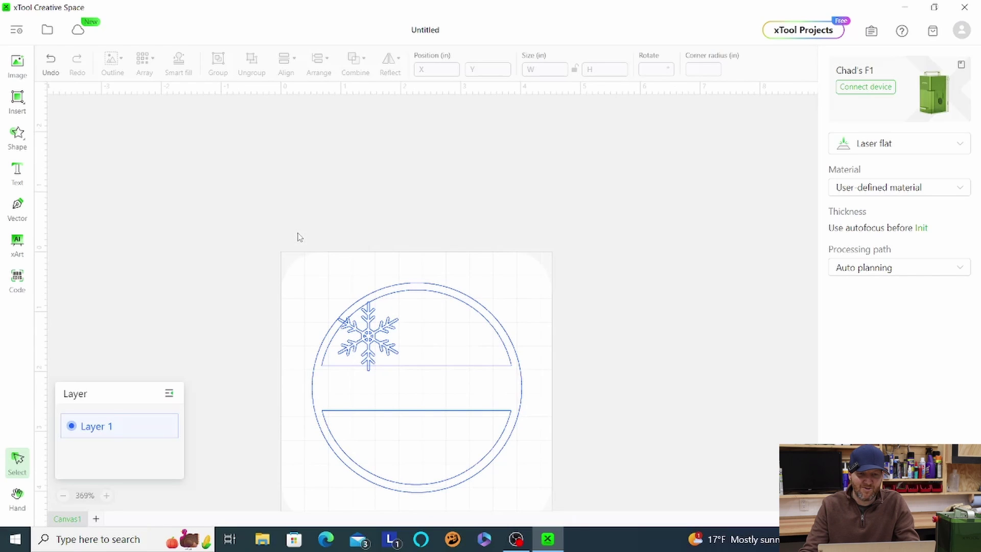
scroll(310, 312, "up", 3)
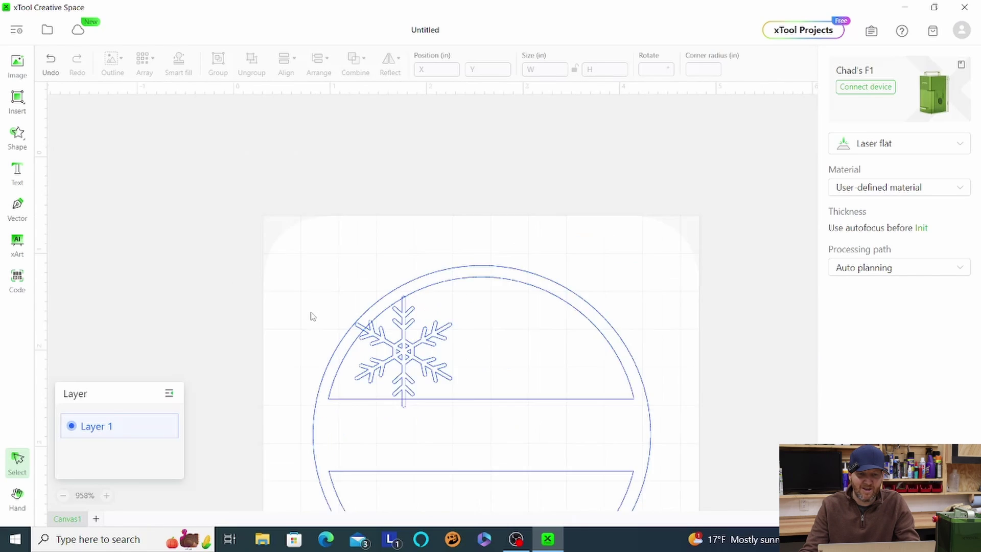
scroll(357, 388, "down", 3)
scroll(424, 471, "up", 3)
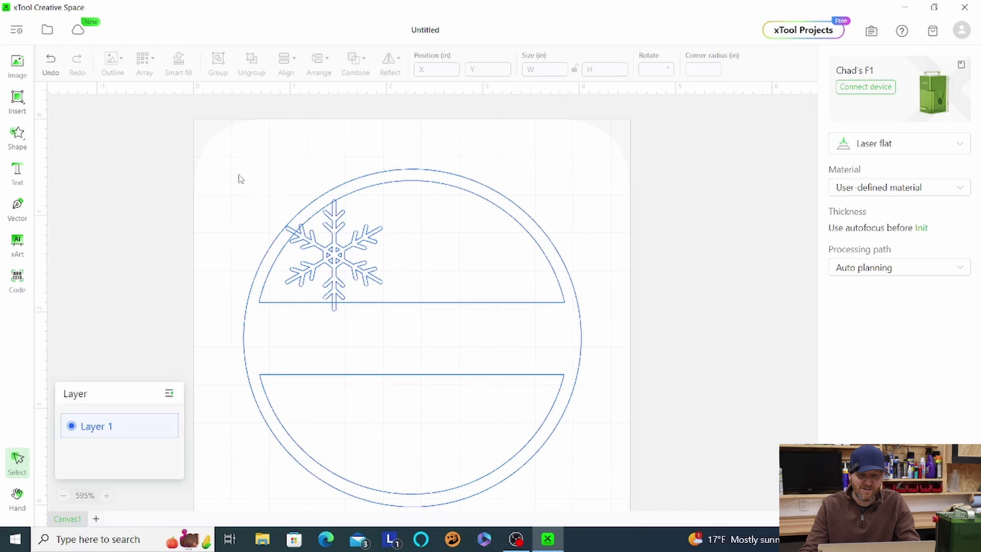
Select the snowflake together with the ring and bar, and combine them using Unite
left_click_drag(216, 147, 610, 537)
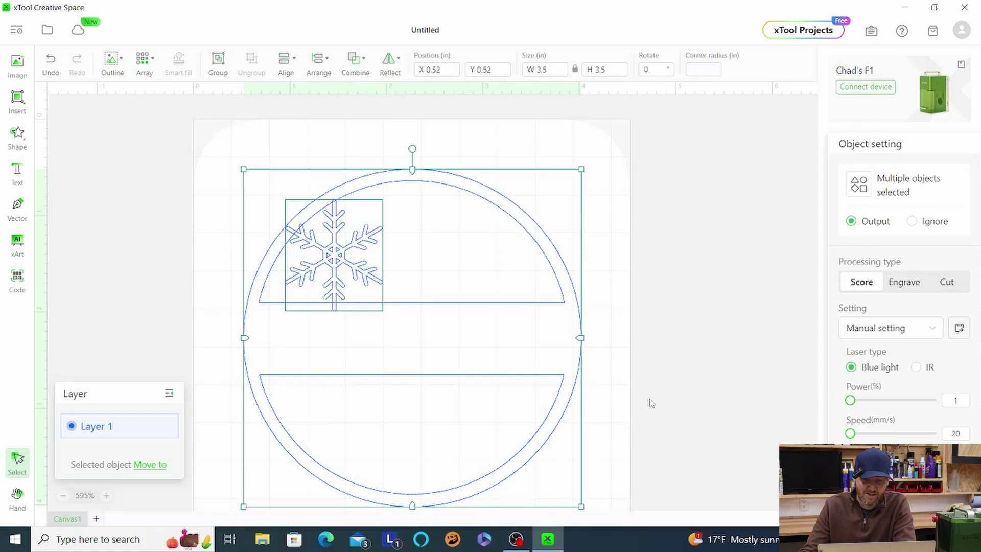
scroll(649, 404, "down", 2)
scroll(589, 390, "up", 2)
scroll(589, 390, "up", 2)
scroll(589, 390, "down", 4)
left_click_drag(356, 235, 604, 494)
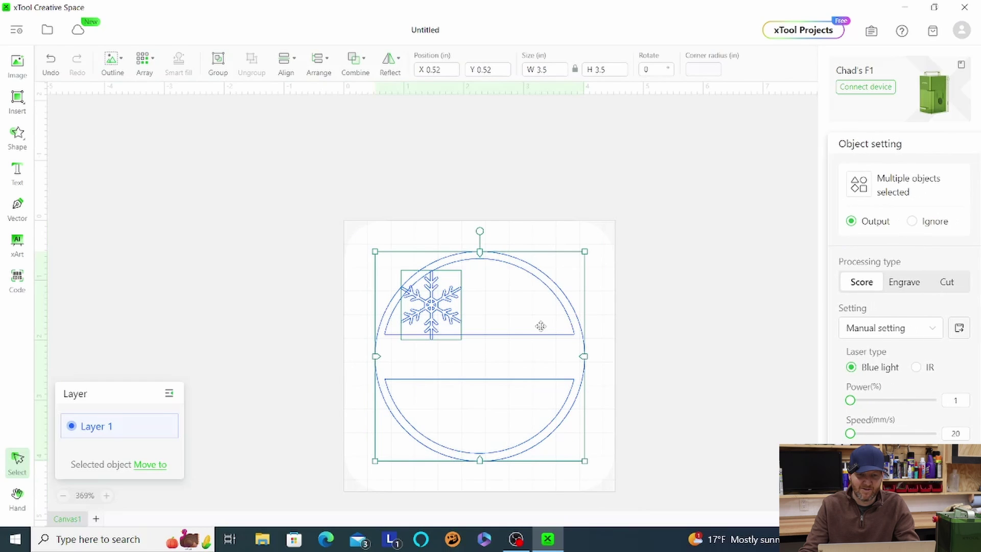
left_click(357, 67)
left_click(373, 97)
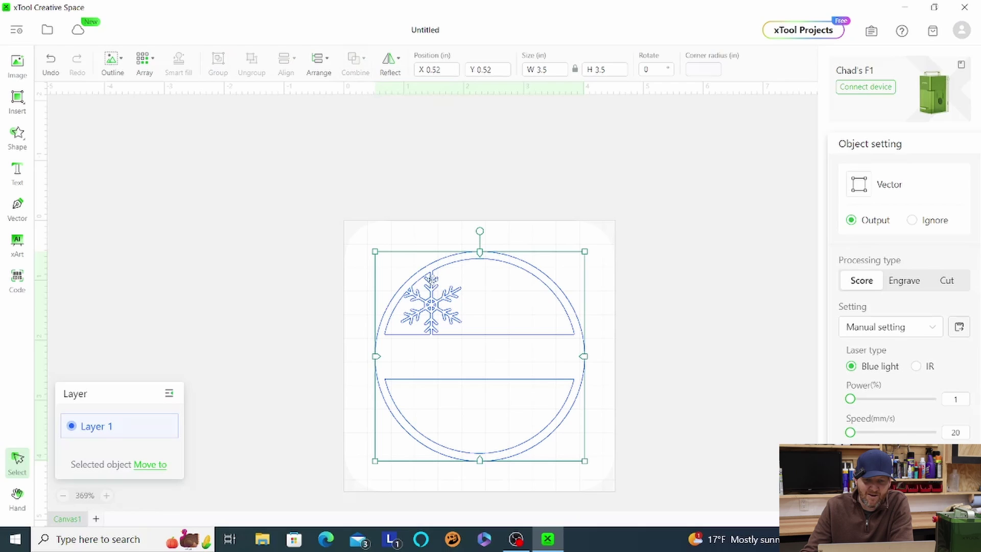
Preview the combined snowflake design as Engrave and return it to Score
left_click(901, 281)
left_click(860, 283)
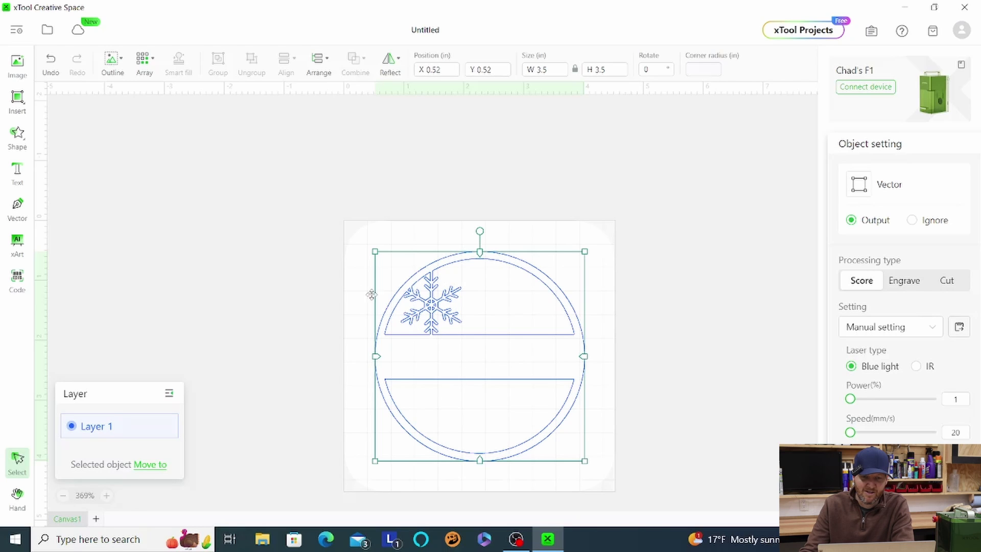
Insert a second copy of the thin-armed snowflake from the Festival shapes
left_click(361, 266)
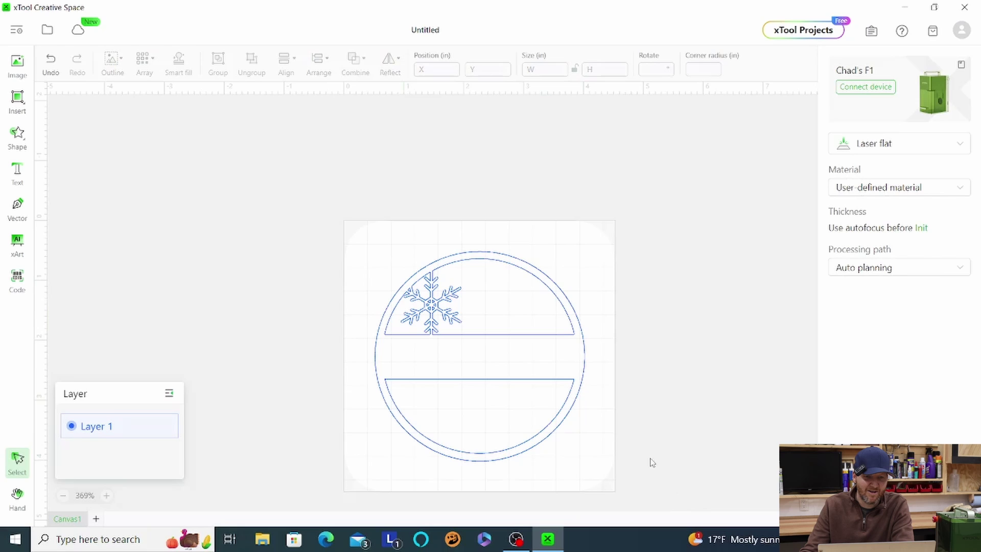
scroll(587, 335, "up", 3)
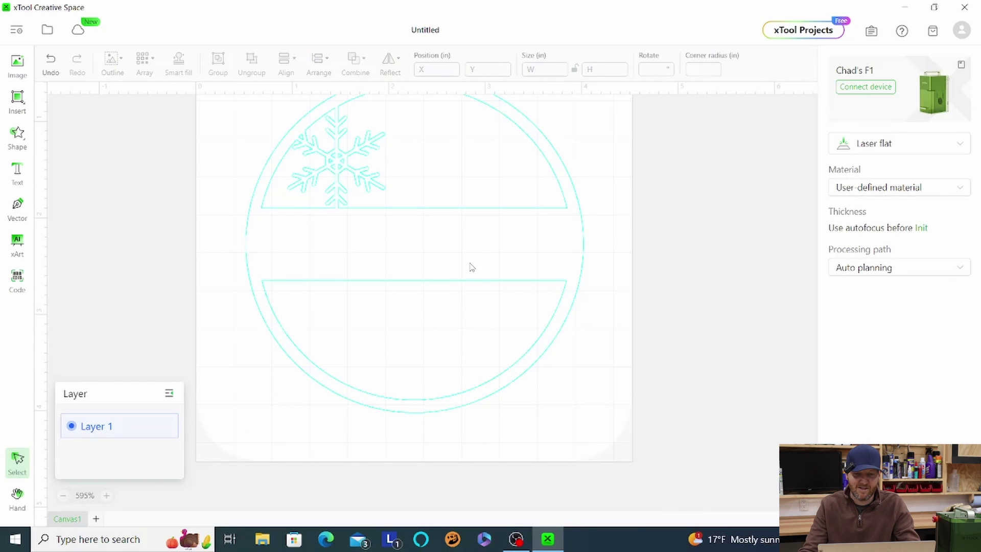
left_click(17, 137)
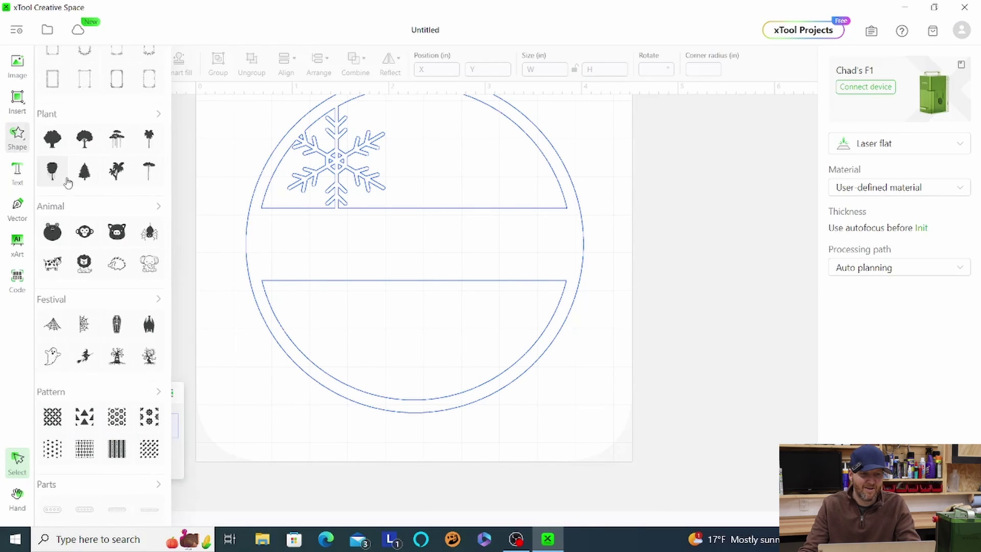
left_click(163, 300)
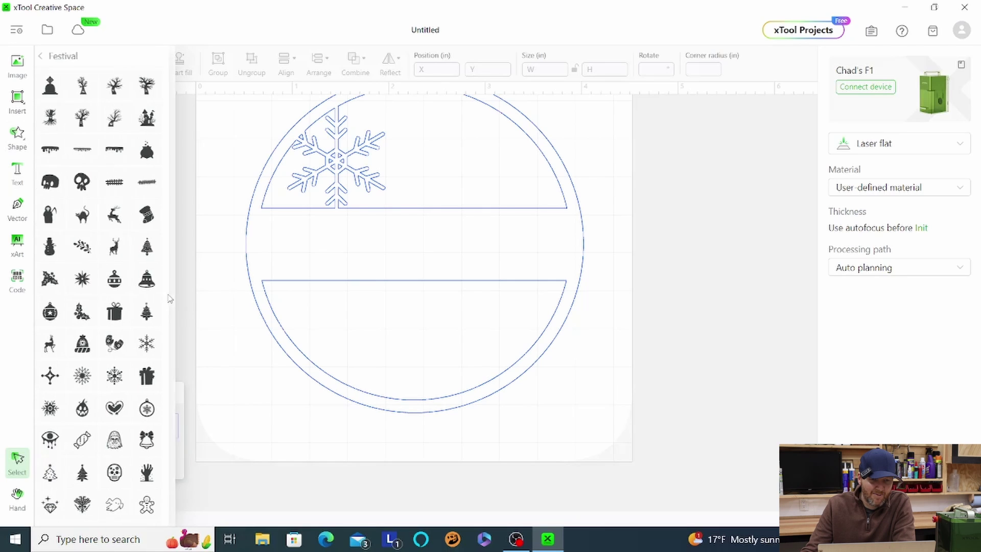
left_click(152, 343)
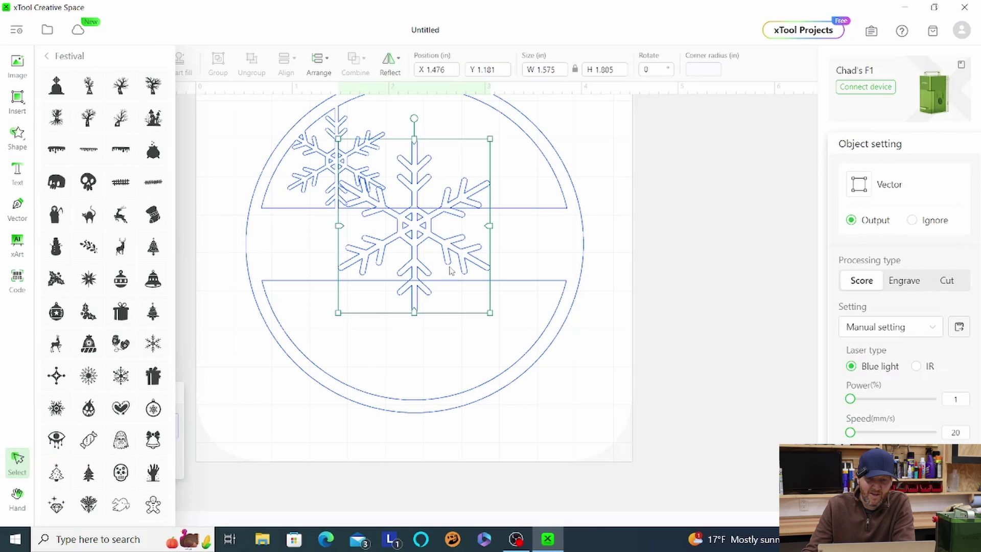
Shrink the new snowflake to about 0.918 × 1.052 in and place it at about X 2.673, Y 2.598, overlapping the bar and ring
left_click(461, 301)
left_click_drag(461, 301, 505, 362)
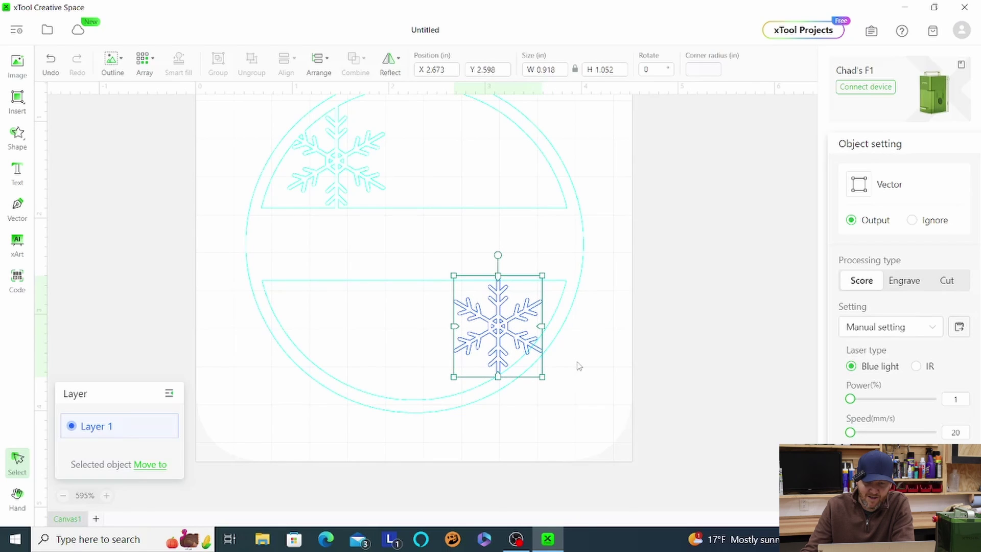
scroll(477, 488, "up", 3)
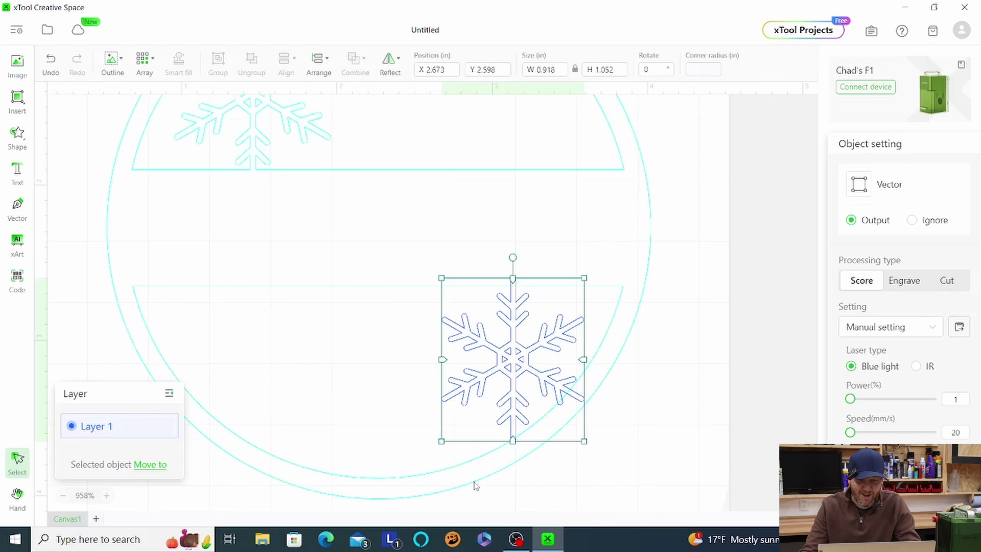
scroll(594, 456, "up", 3)
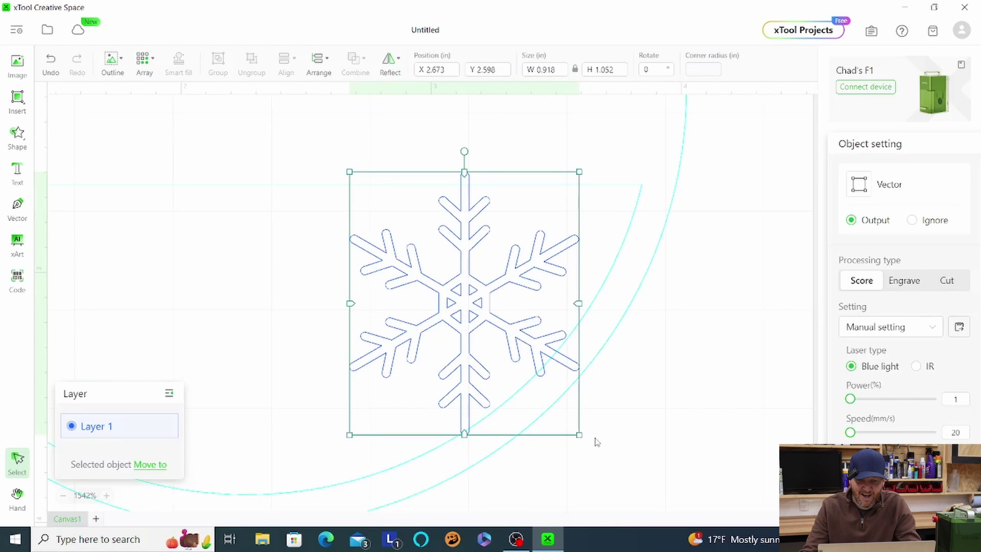
left_click_drag(583, 437, 580, 435)
Select the lower snowflake together with the ring design and combine them using Unite
left_click(634, 424)
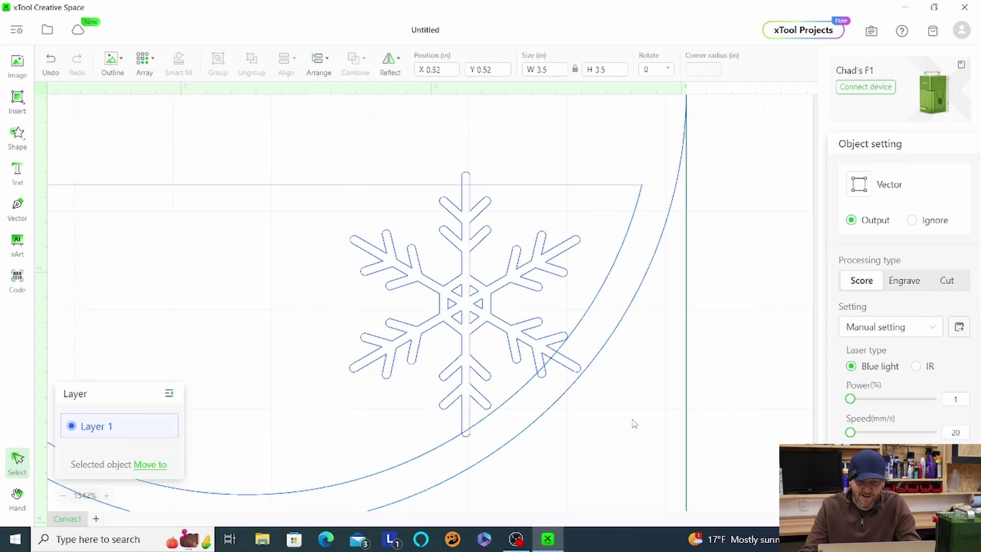
scroll(630, 416, "down", 6)
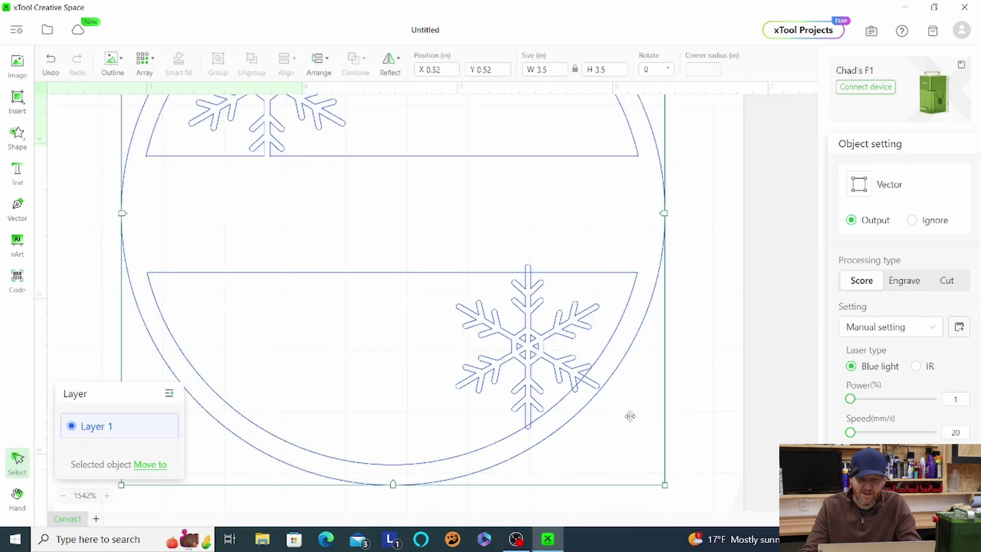
left_click_drag(291, 106, 690, 494)
left_click_drag(601, 381, 601, 381)
left_click(355, 61)
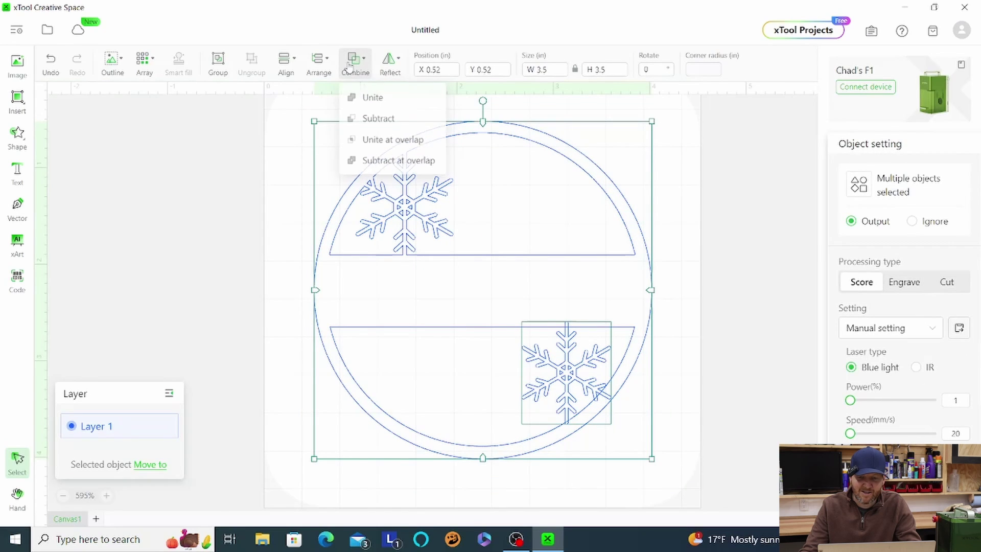
left_click(384, 102)
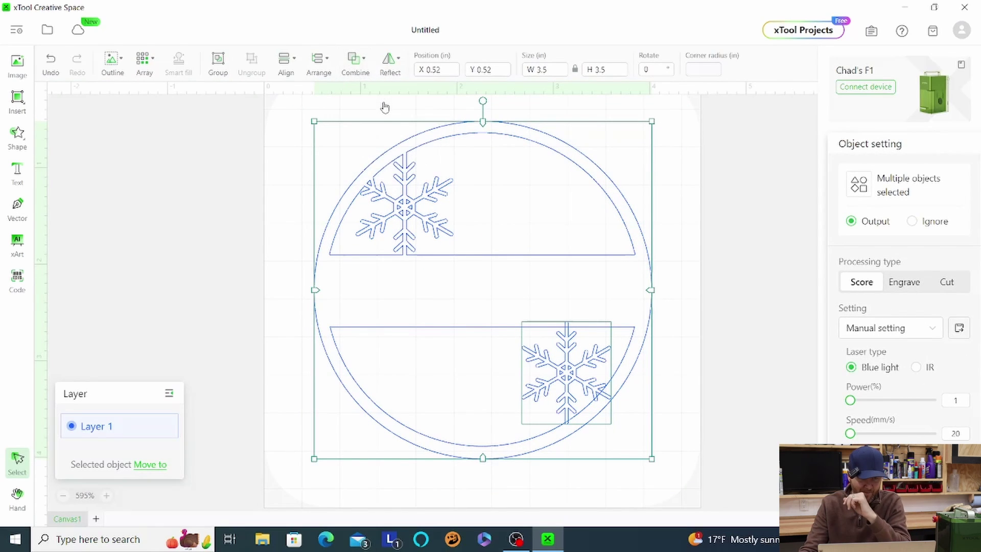
left_click(679, 429)
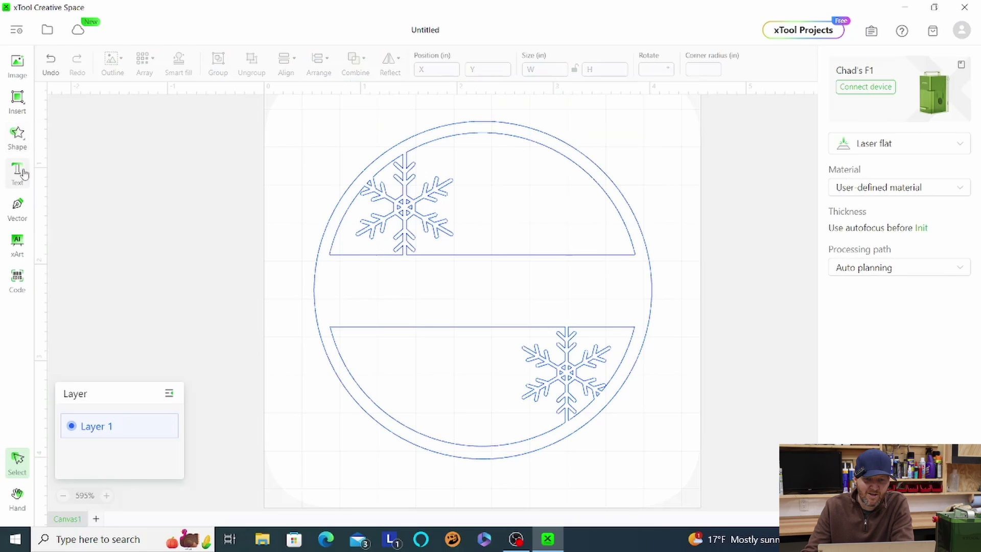
Insert the thick-armed snowflake with a round centre from the Festival shapes
left_click(17, 136)
scroll(153, 327, "down", 2)
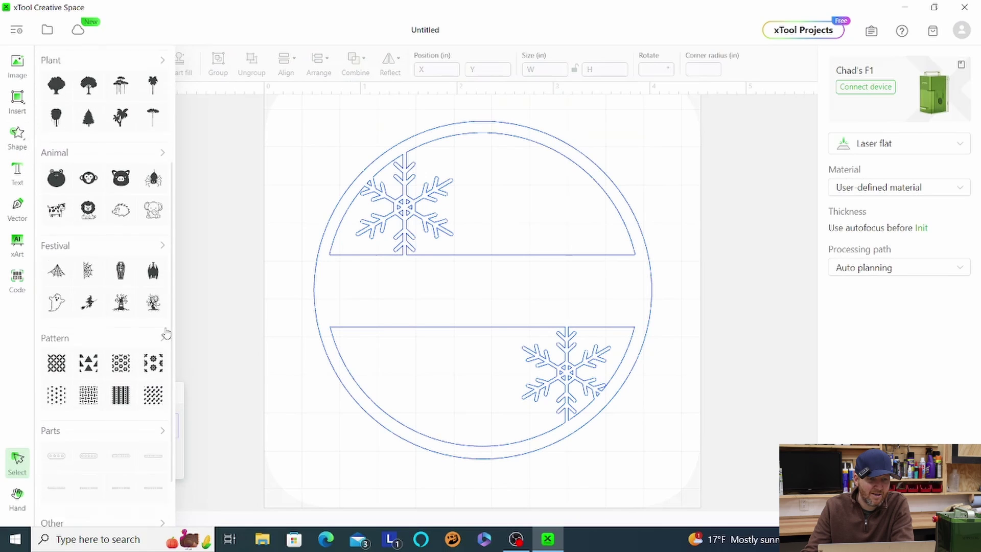
left_click(162, 236)
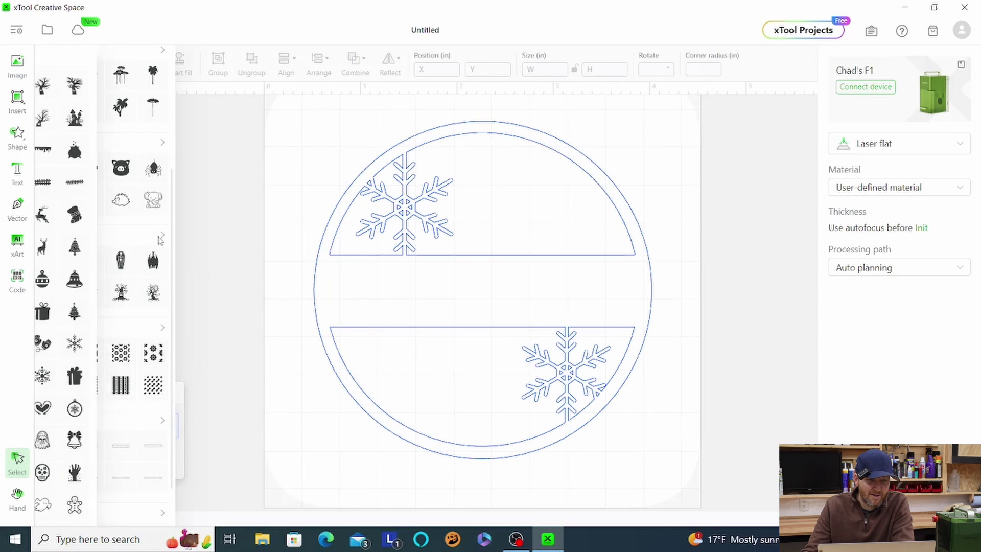
scroll(169, 381, "down", 3)
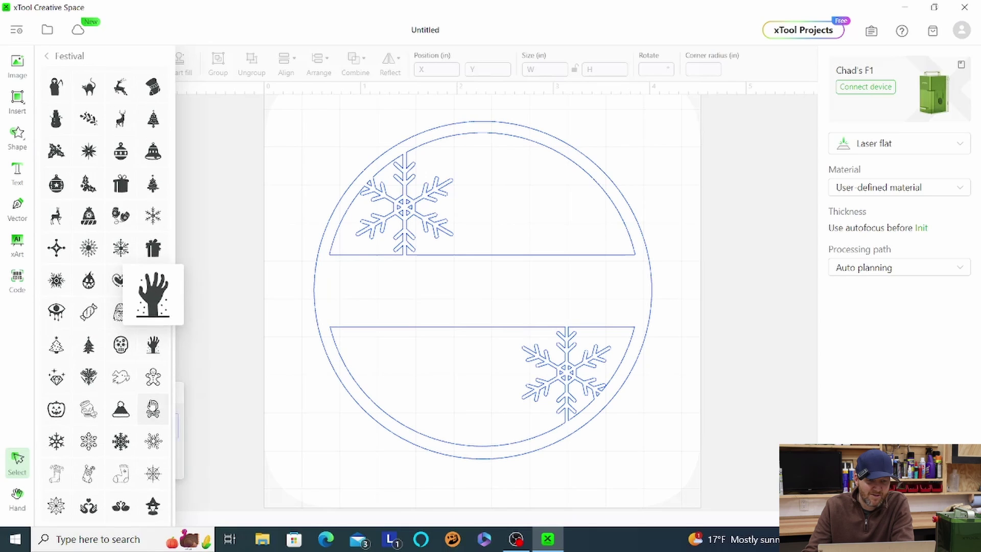
mouse_move(159, 466)
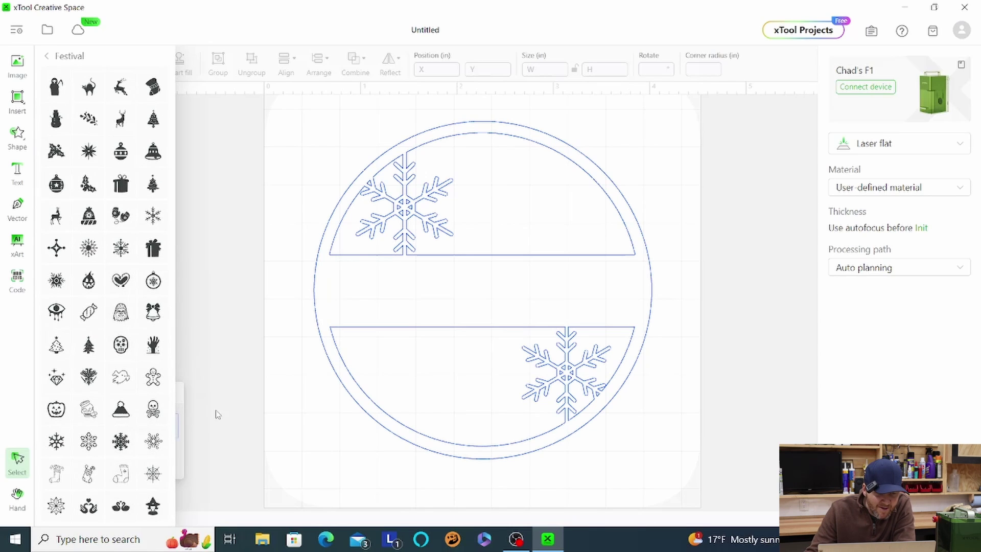
scroll(169, 429, "down", 1)
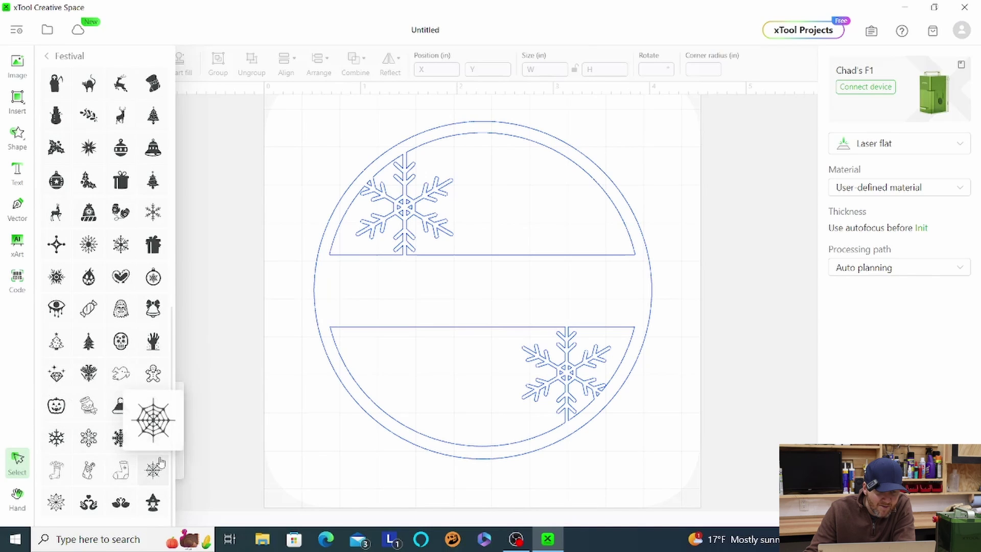
mouse_move(66, 437)
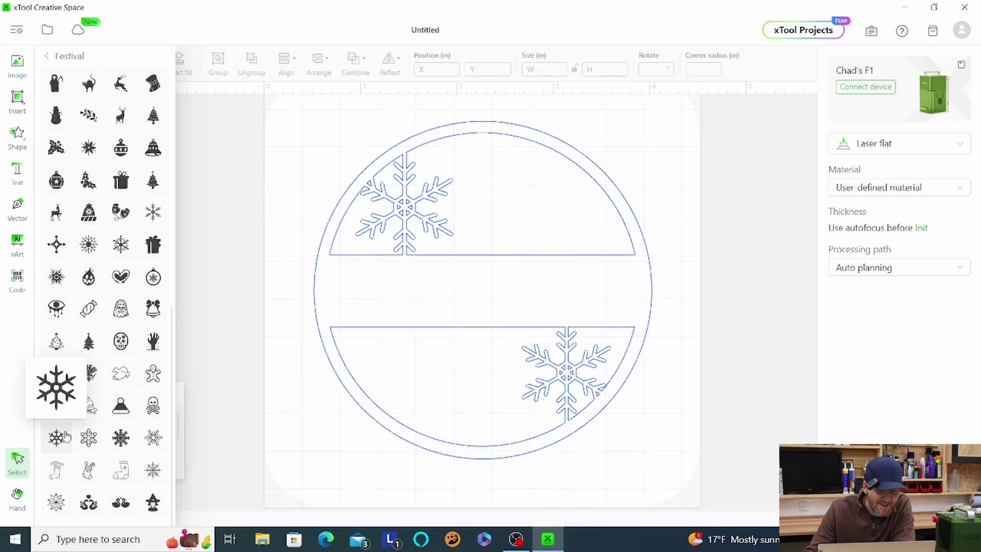
left_click(66, 437)
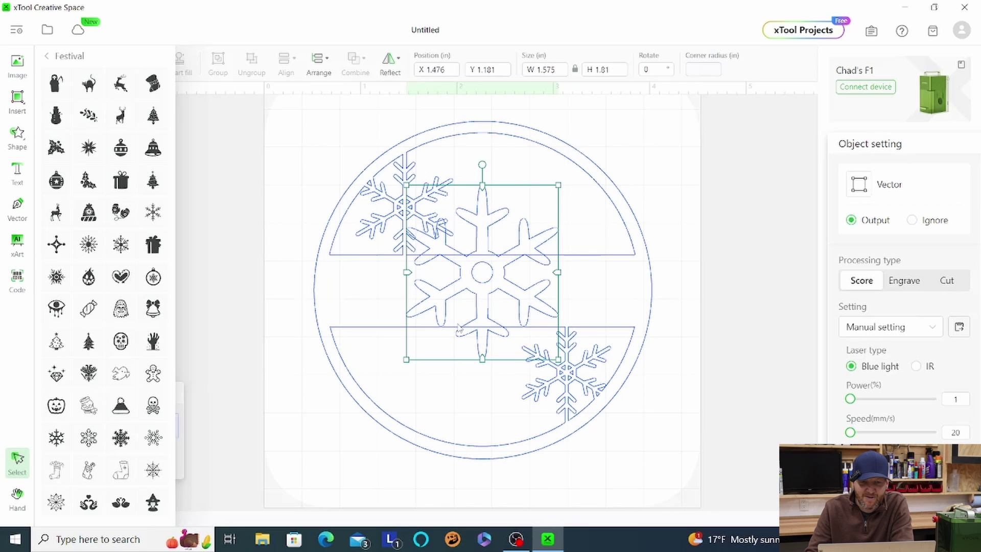
Resize the round-centred snowflake to about 1.277 × 1.467 in and place it at about X 1.01, Y 2.364, overlapping the bar and ring
left_click(463, 302)
left_click_drag(479, 289, 430, 360)
left_click_drag(511, 431, 468, 424)
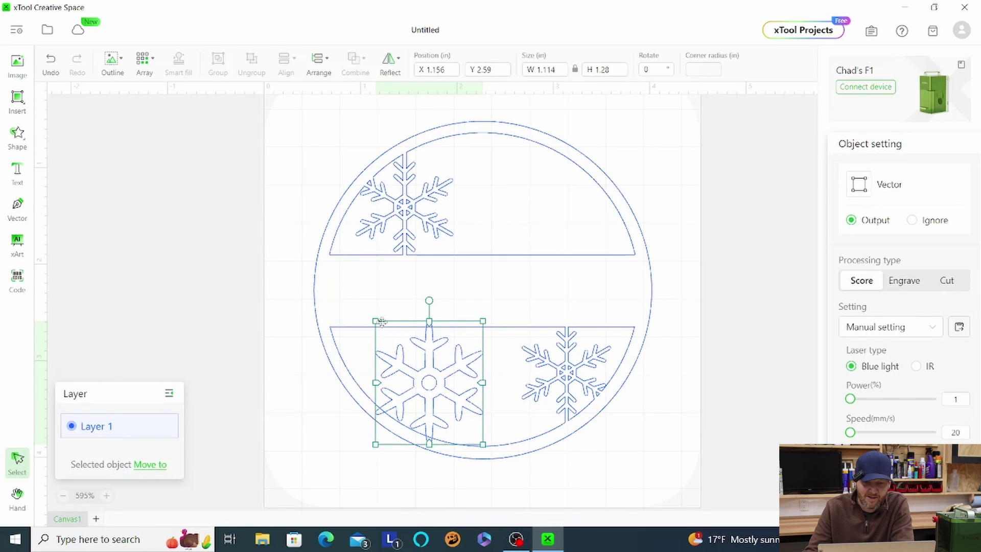
left_click_drag(376, 321, 360, 303)
mouse_move(440, 356)
left_mouse_down()
mouse_move(444, 371)
mouse_move(441, 352)
left_mouse_up()
key("Up")
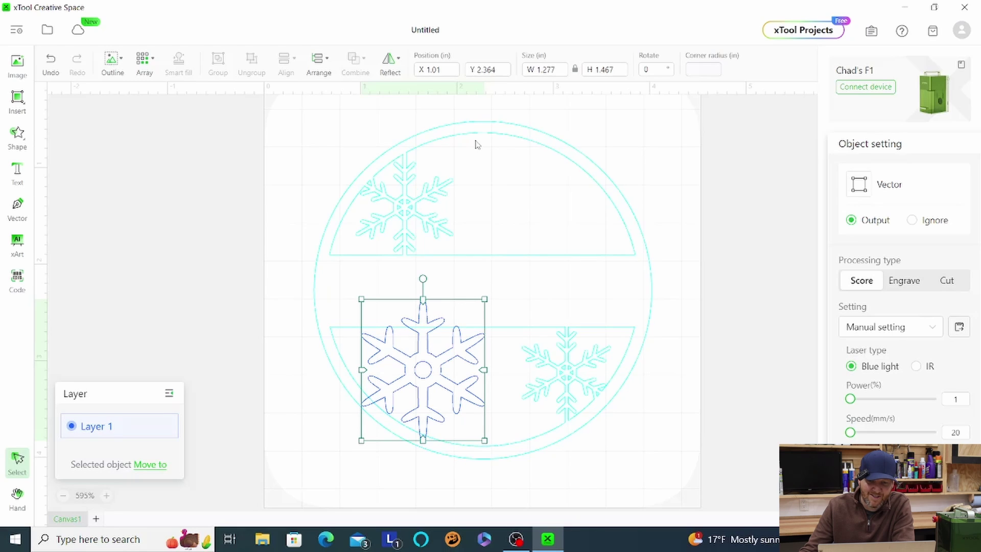
Select the round-centred snowflake together with the ring design and merge them using Unite
left_click(636, 196)
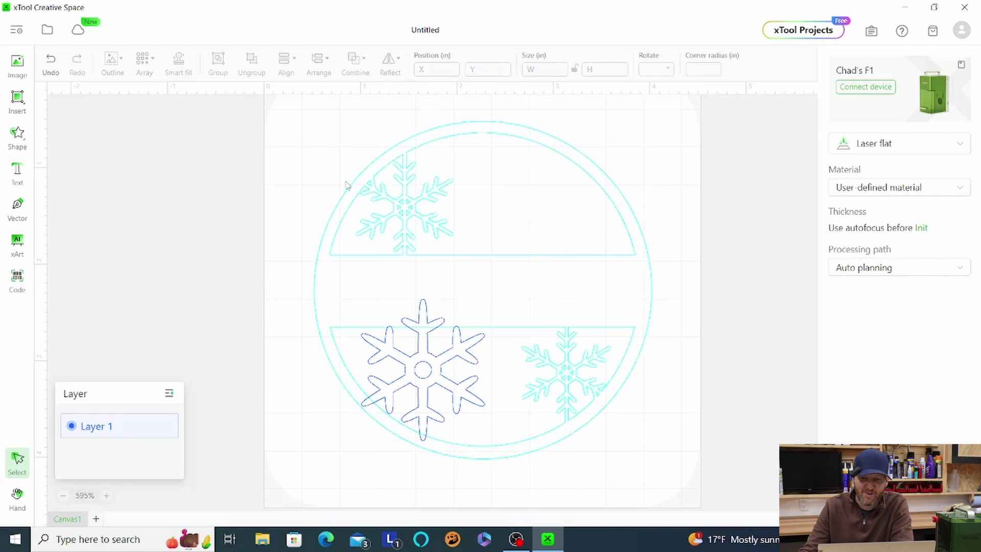
left_click_drag(284, 114, 685, 490)
left_click(356, 60)
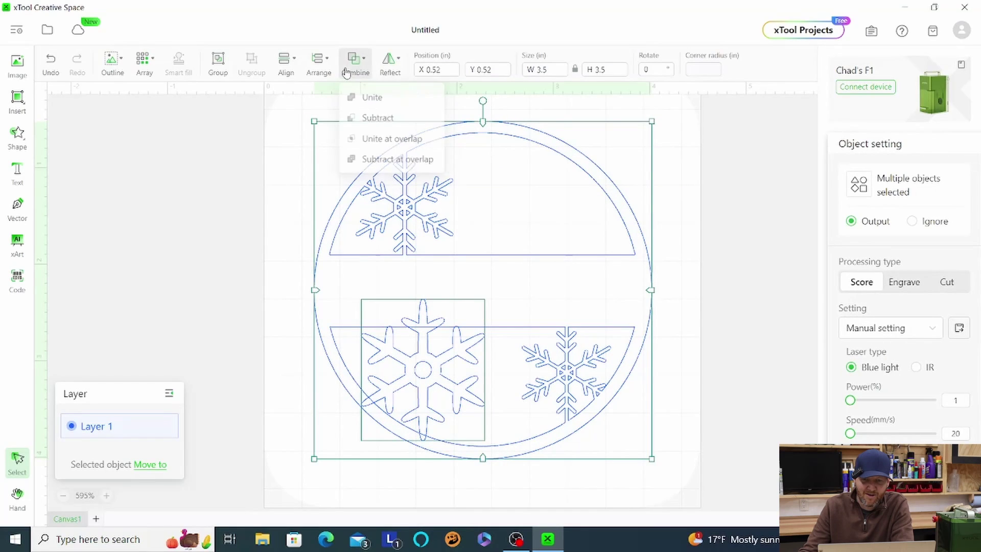
left_click(371, 97)
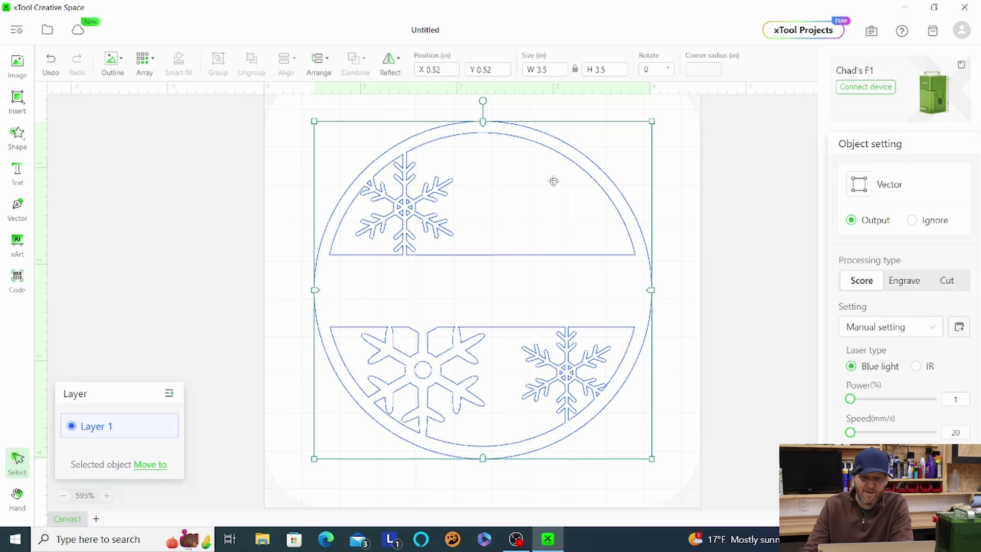
Insert another copy of the round-centred snowflake from the Festival shapes
left_click(17, 138)
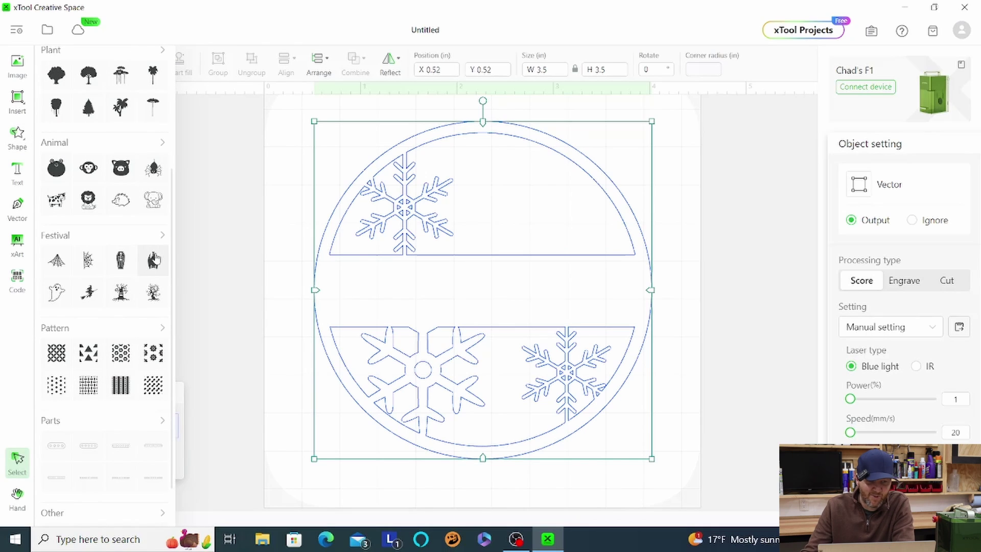
mouse_move(160, 242)
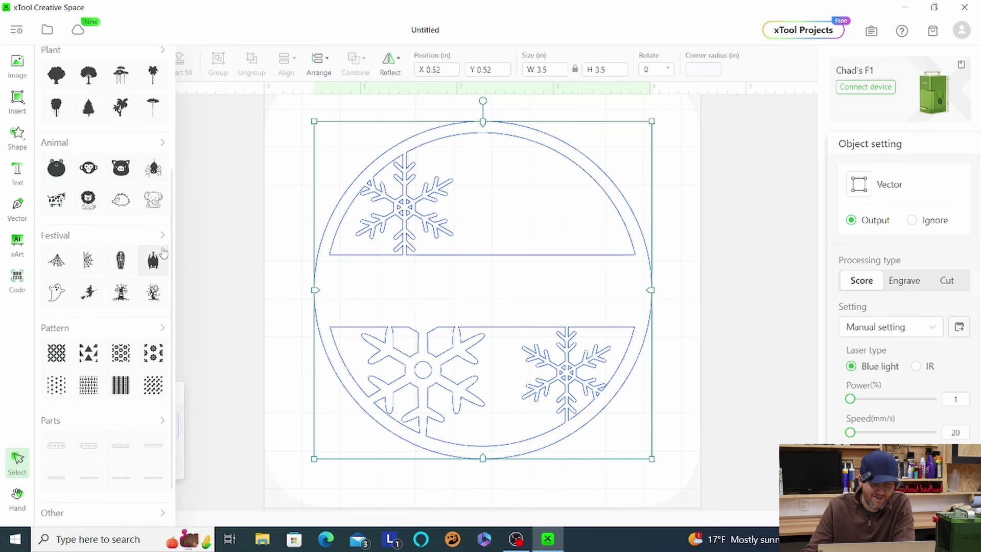
left_click(163, 241)
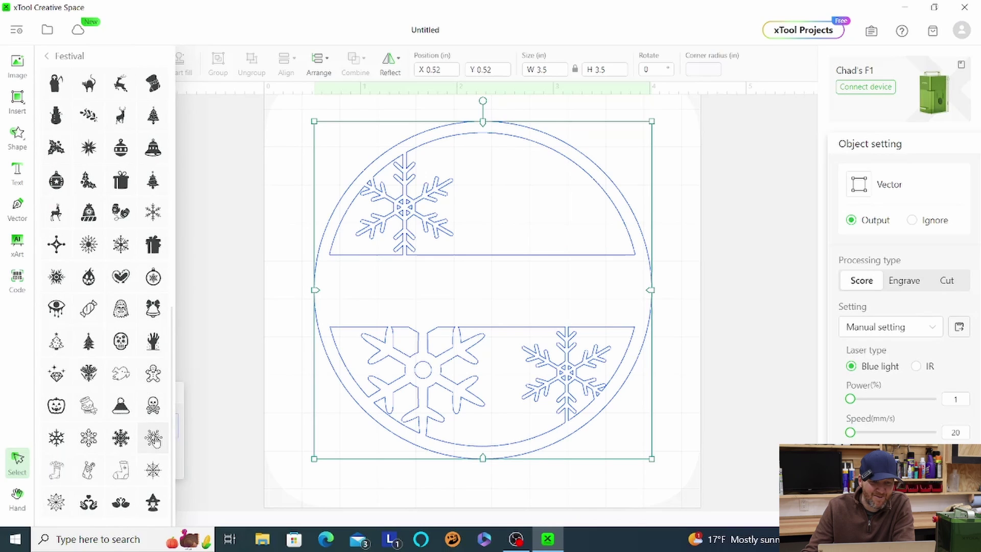
mouse_move(155, 448)
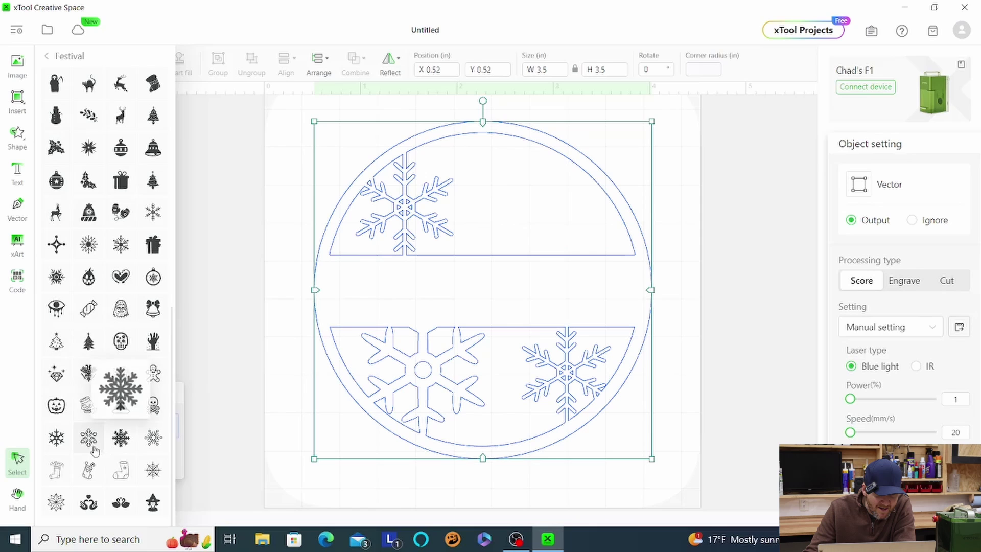
mouse_move(89, 446)
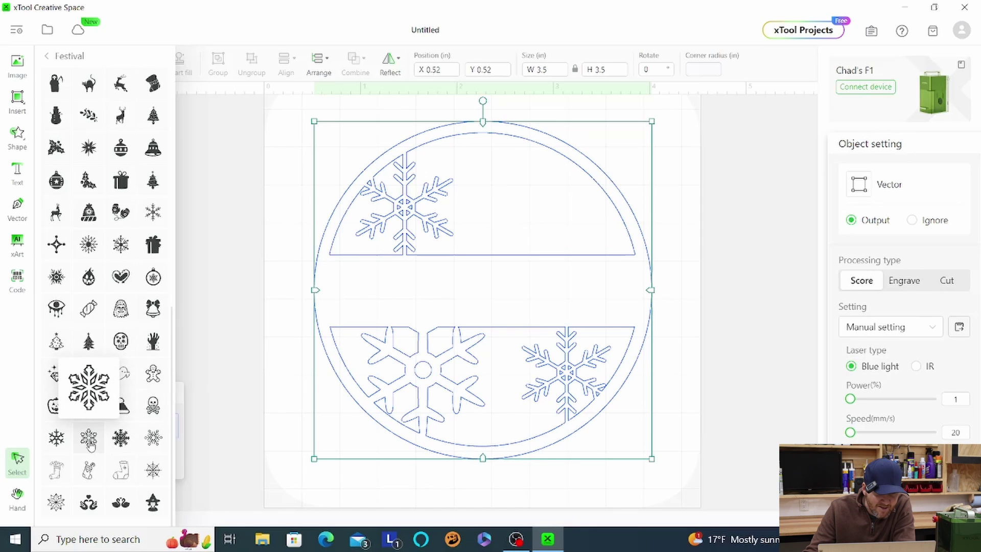
mouse_move(120, 445)
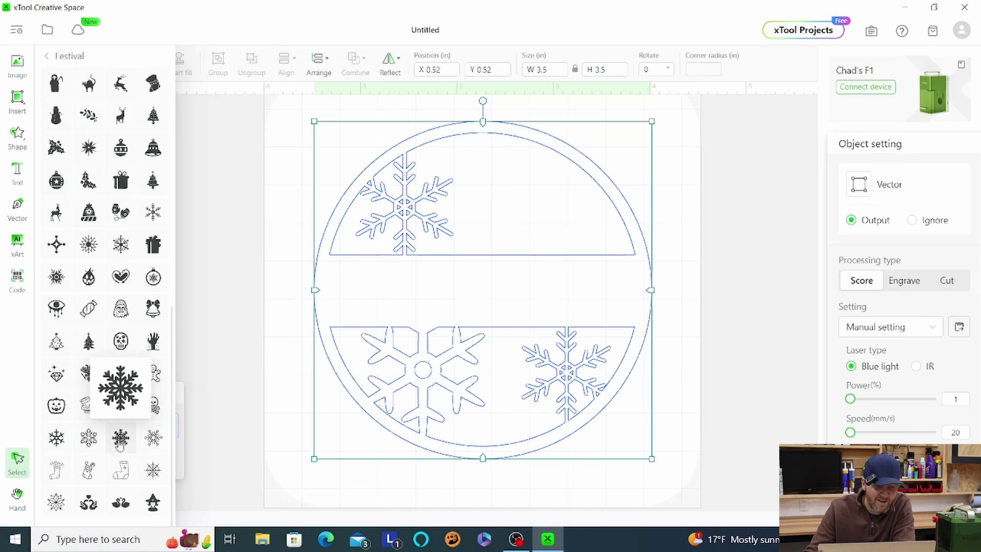
left_click(59, 440)
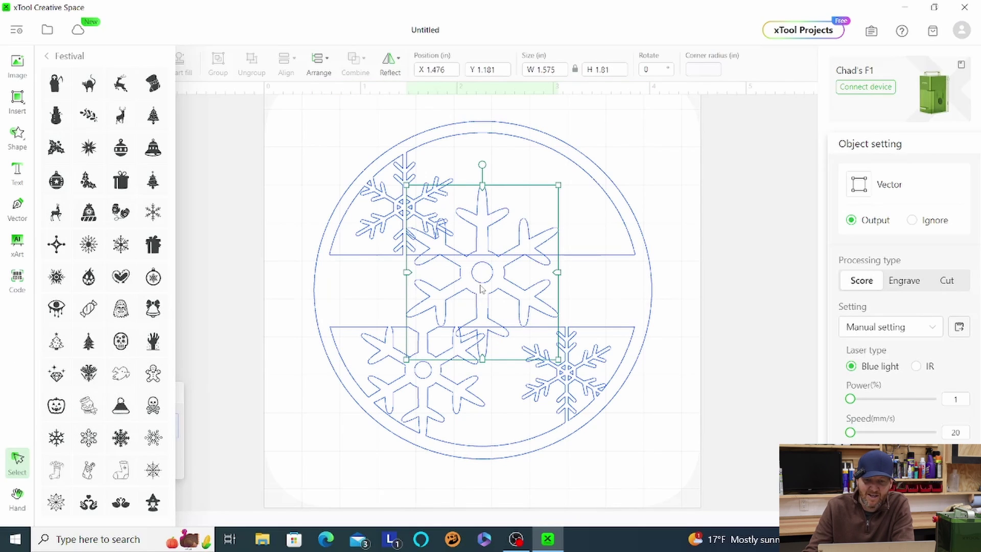
Shrink the new snowflake to about 1.235 × 1.42 in and place it at about X 2.113, Y 0.672, overlapping the ring and bar
left_click_drag(492, 292, 557, 252)
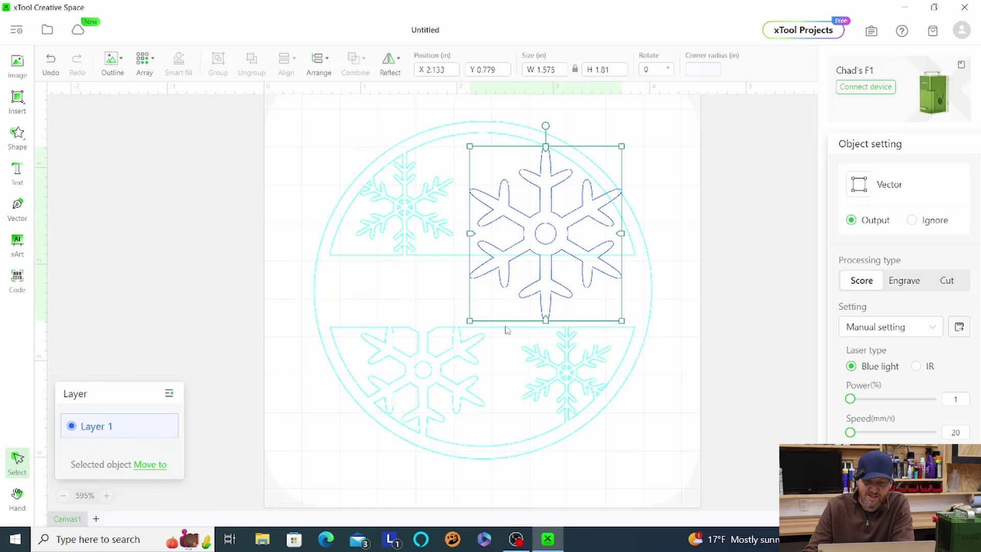
left_click_drag(470, 321, 512, 238)
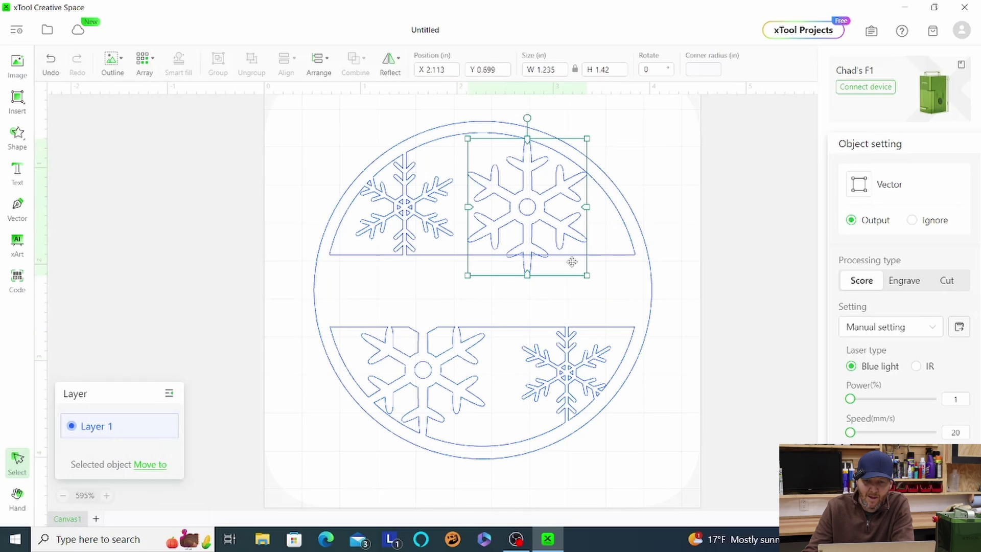
key("Up")
key("Up")
key("Up")
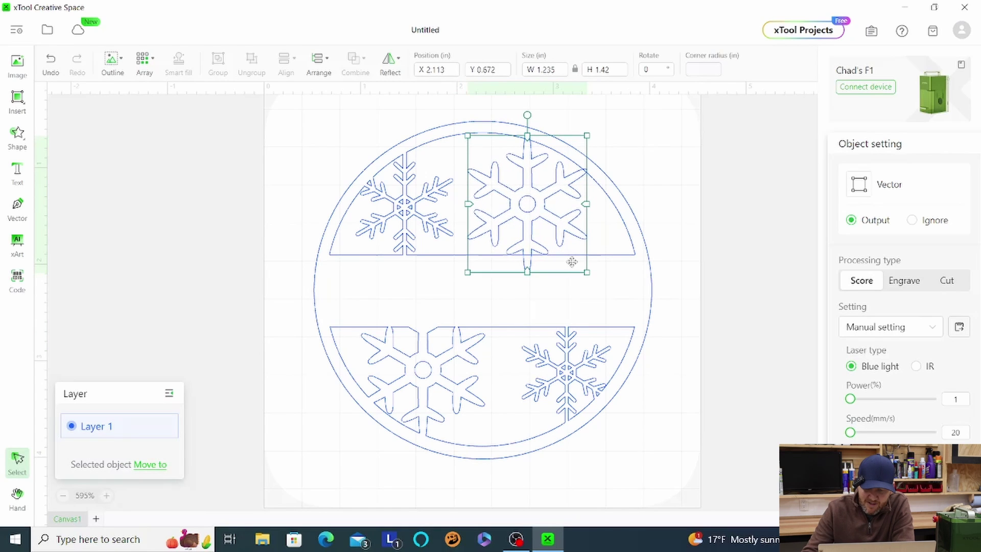
Nudge the selected round-centred snowflake to about X 2.215, Y 0.647 so it overlaps the ring and the bar
key("Up")
key("Up")
key("Up")
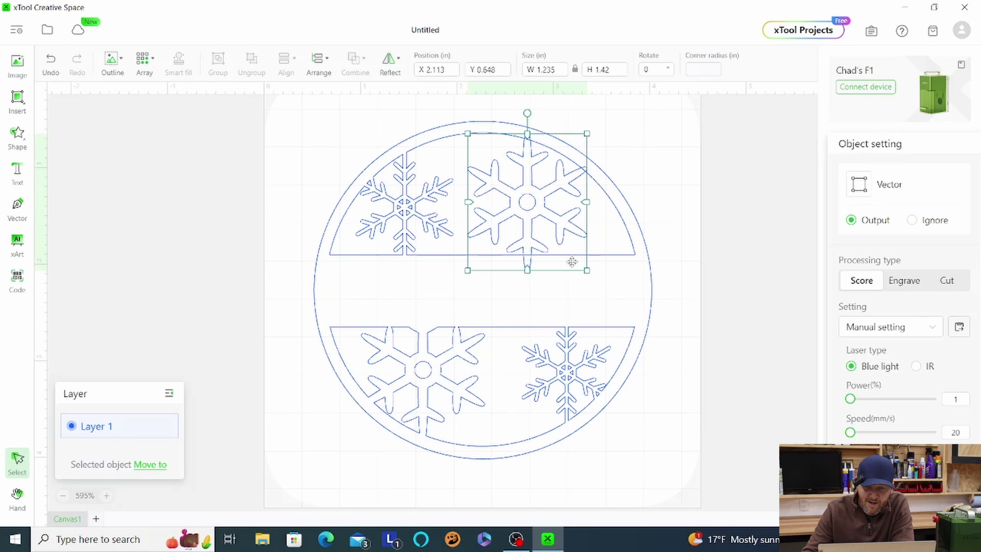
left_click_drag(539, 223, 545, 226)
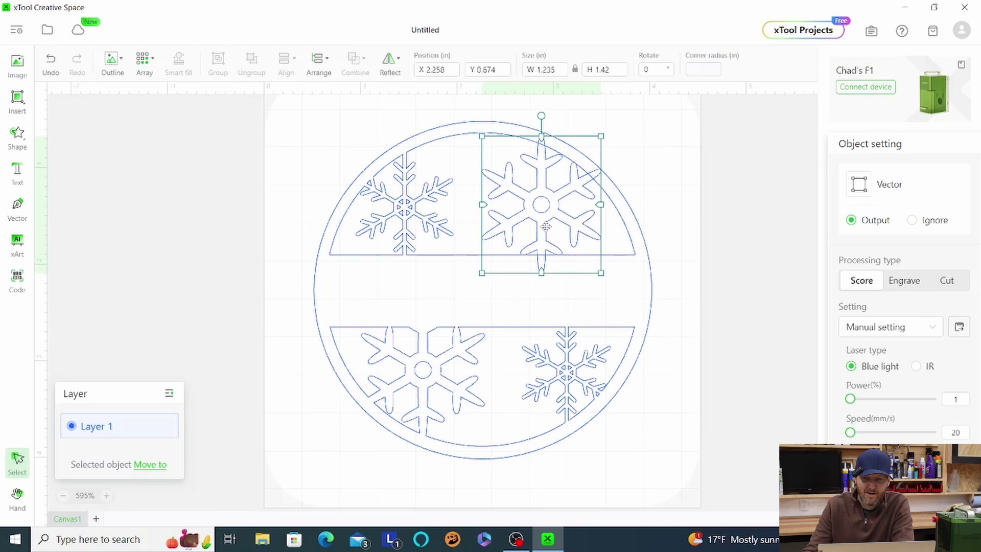
key("Left")
key("Left")
key("Left")
key("Left")
key("Left")
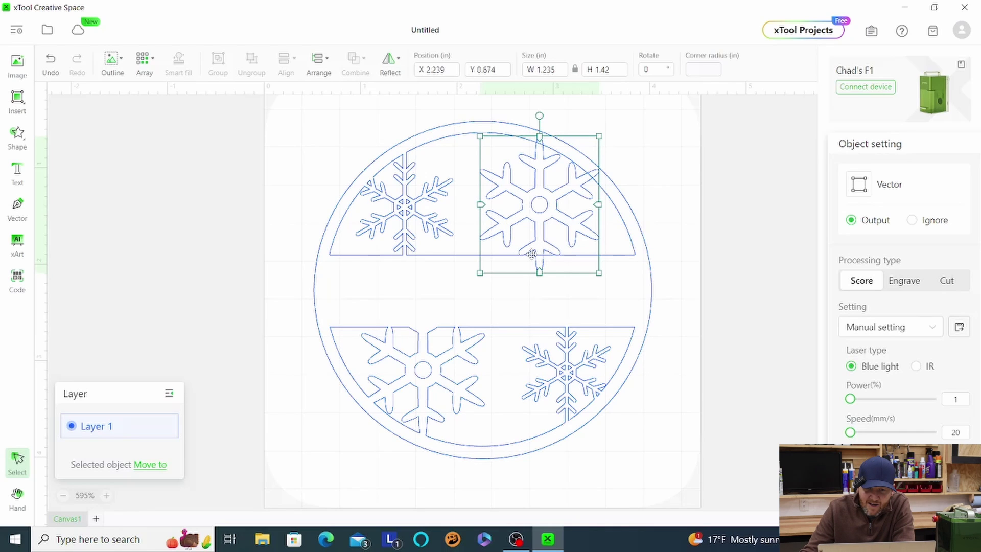
key("Up")
key("Up")
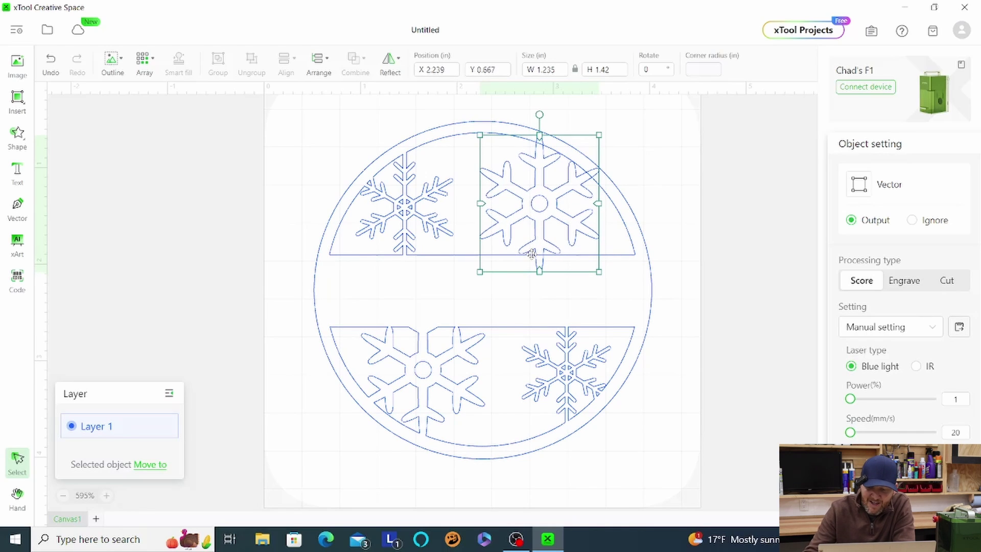
key("Left")
key("Left")
key("Left")
key("Left")
key("Left")
key("Left")
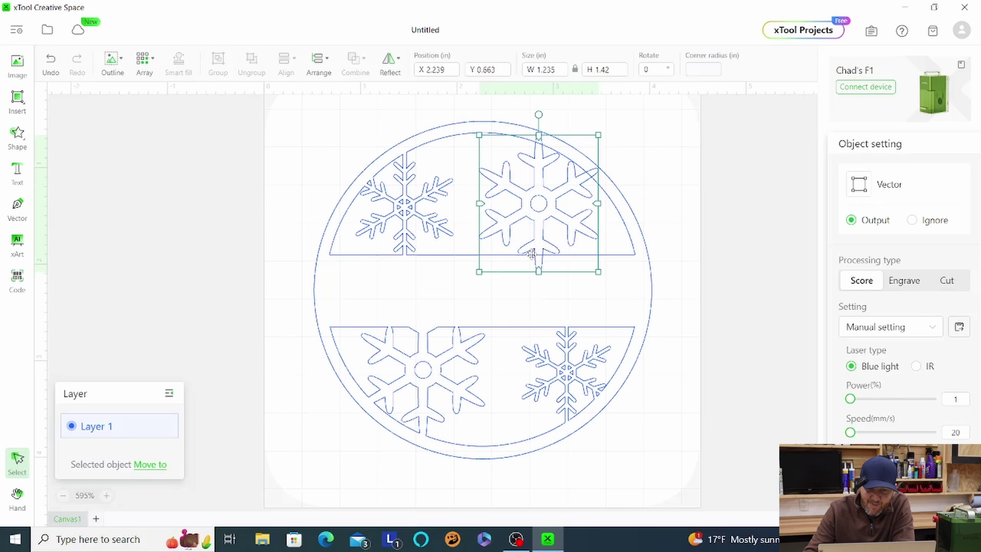
key("Up")
key("Up")
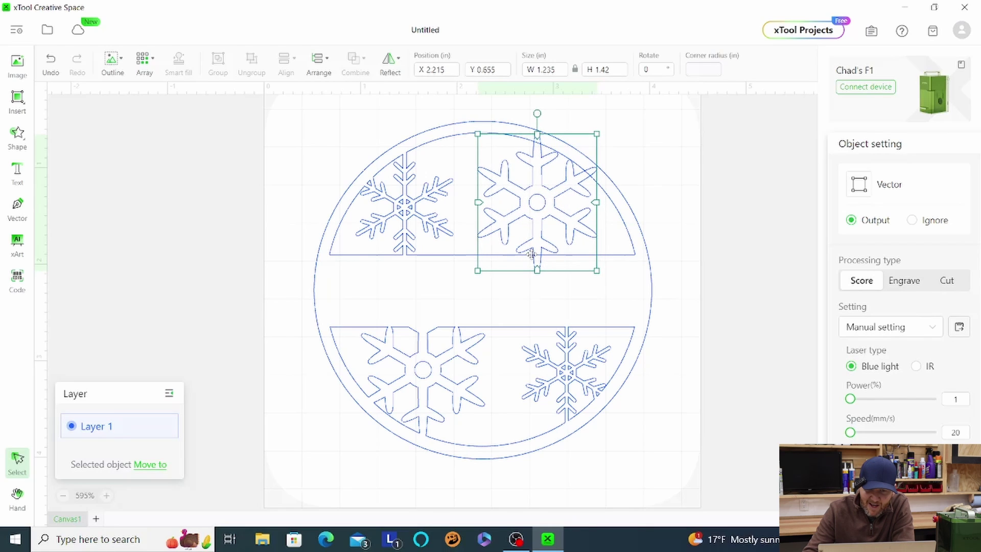
key("Up")
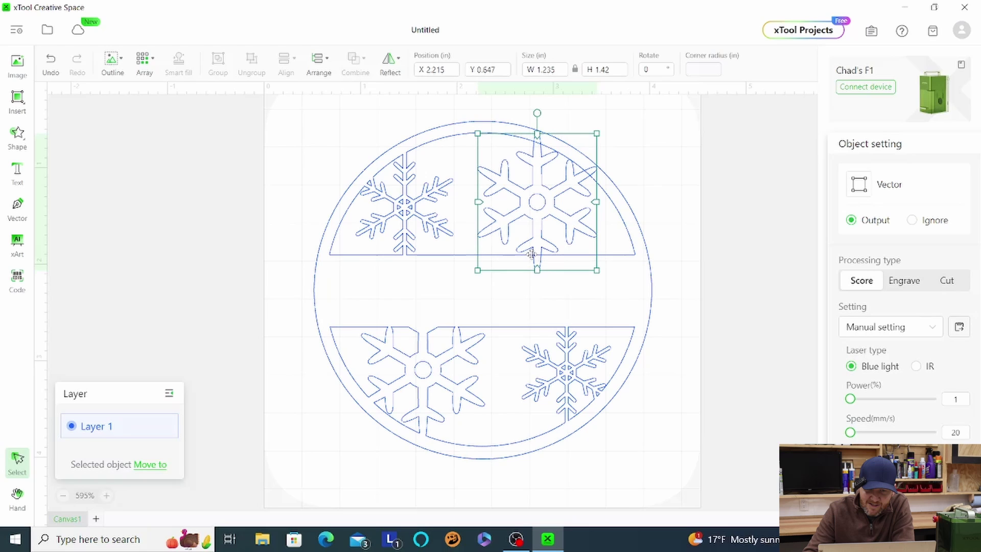
Select the upper round-centred snowflake together with the ring design and merge them using Unite
key("ctrl+a")
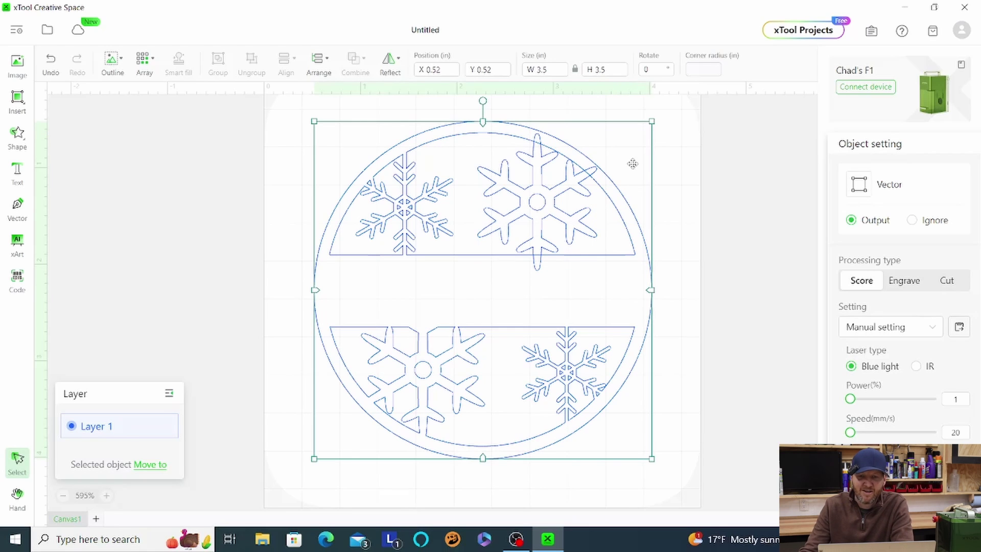
left_click_drag(285, 106, 693, 488)
left_click(355, 66)
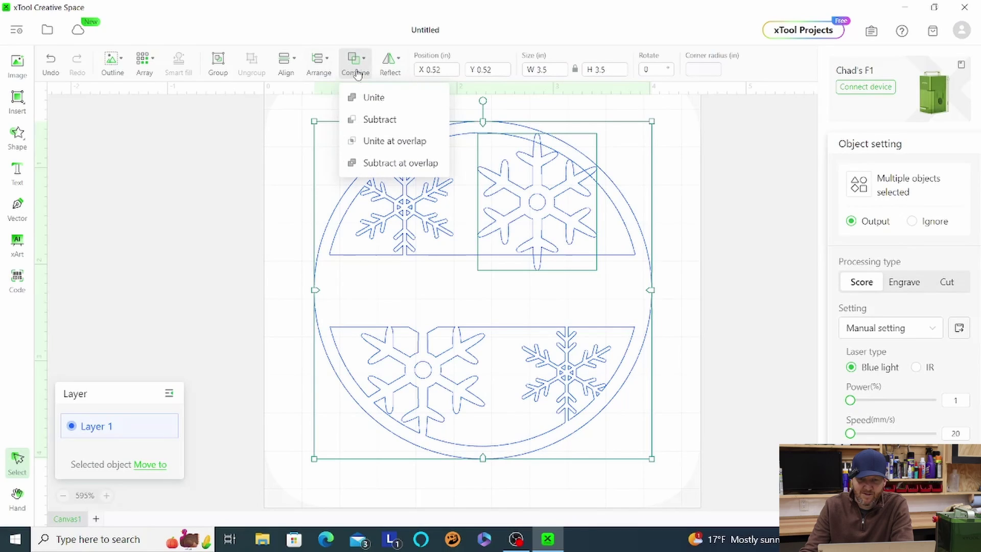
left_click(374, 97)
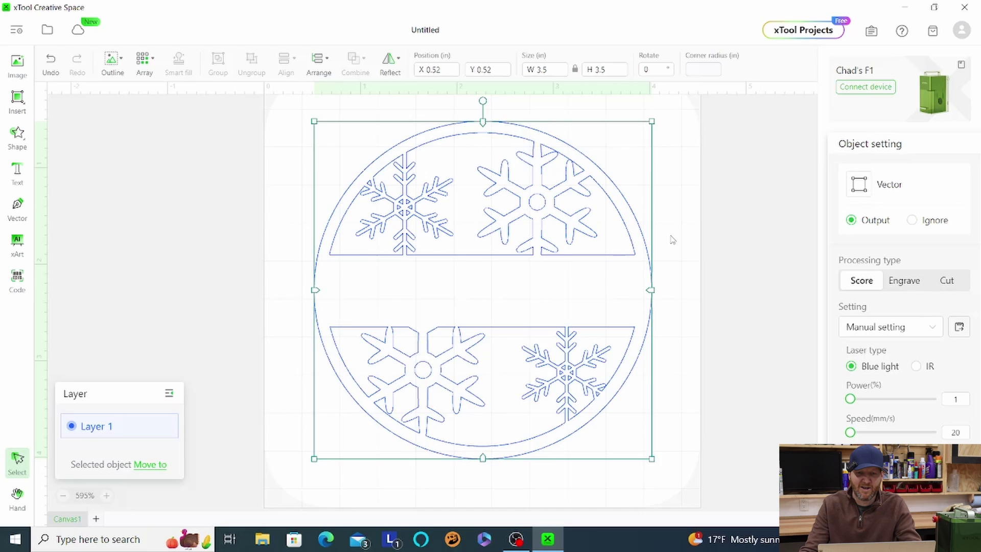
Insert a circle from the Basic shape collection
scroll(674, 238, "down", 2)
scroll(673, 239, "up", 4)
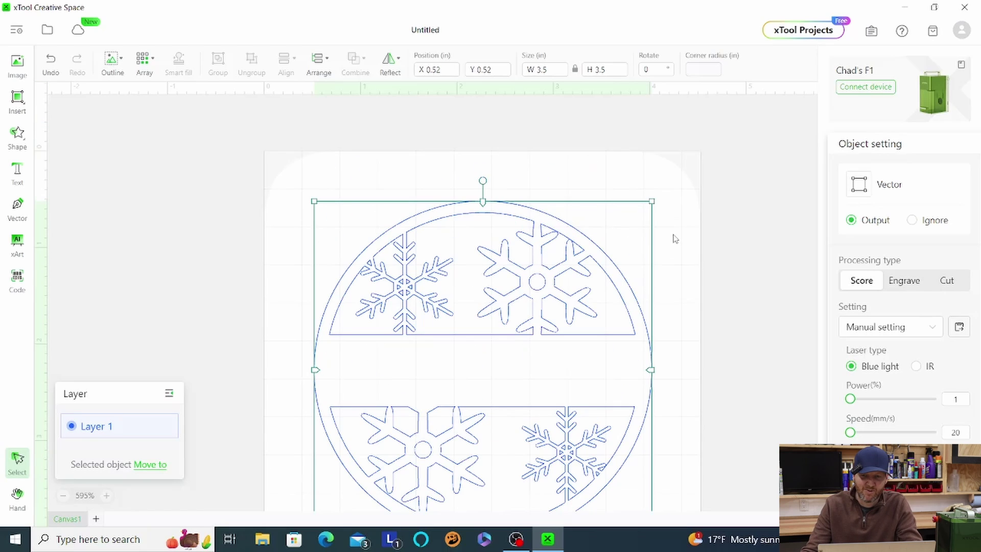
left_click(22, 113)
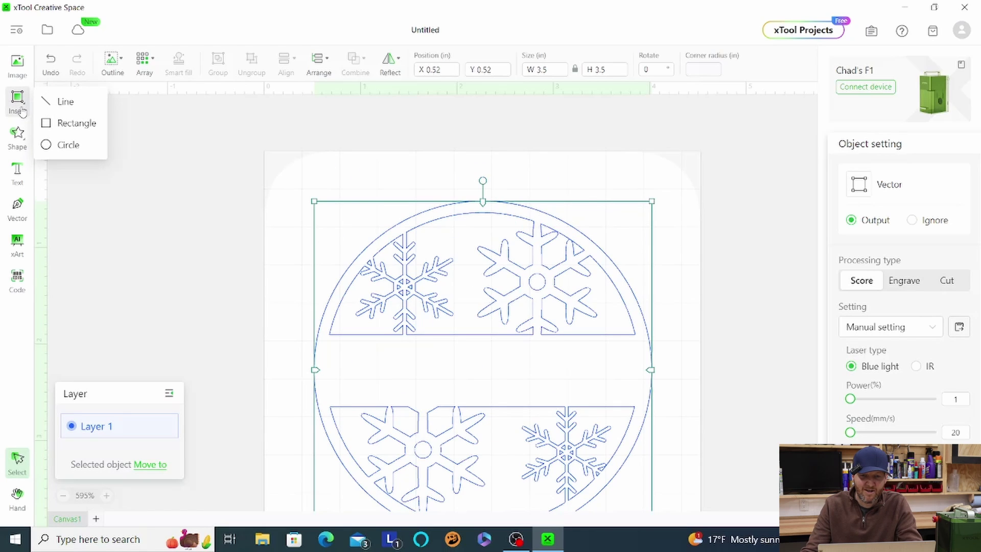
left_click(17, 135)
scroll(131, 142, "up", 3)
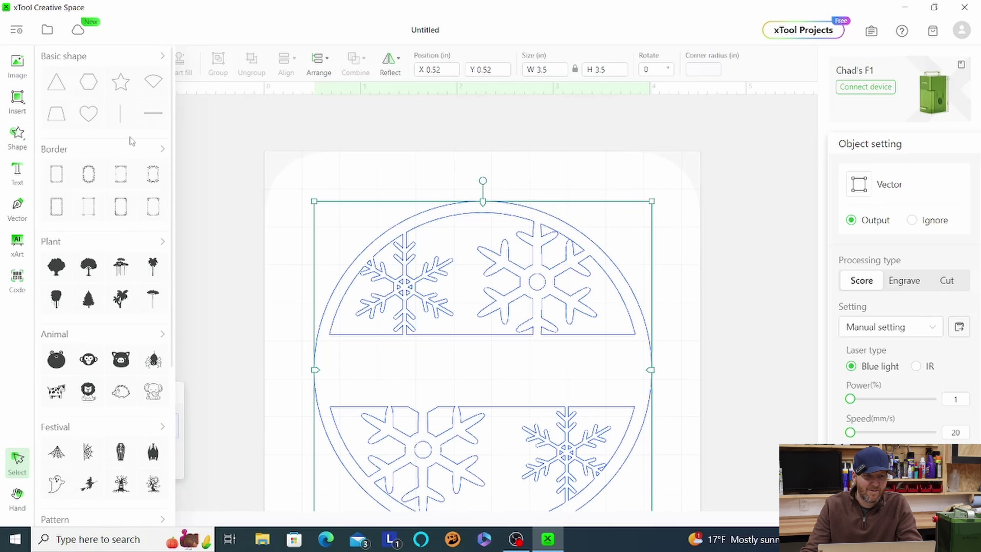
left_click(162, 56)
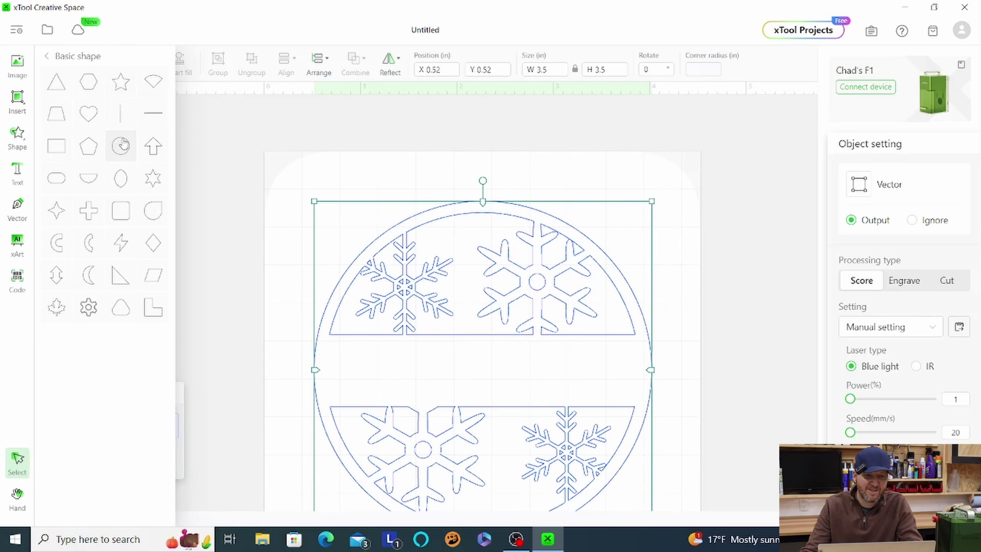
left_click(129, 147)
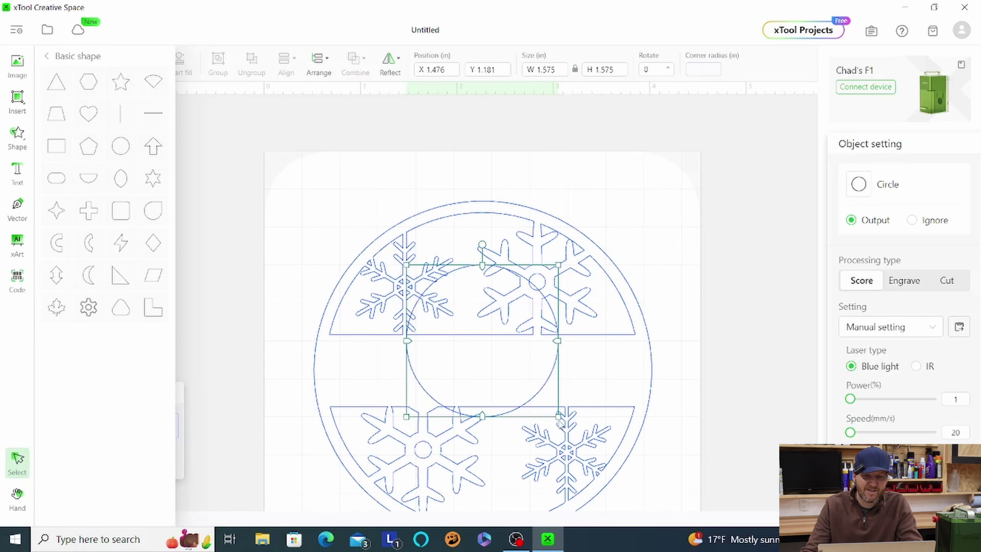
left_click(435, 310)
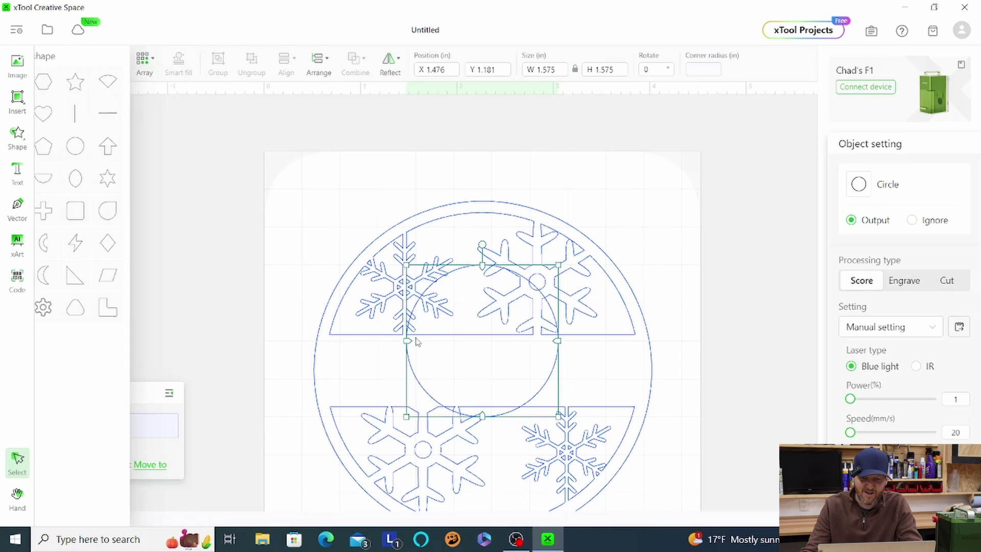
Move the new circle to about X 0.29, Y 0.053, outside the ring's upper-left edge, and shrink it to about 1.077 in
left_click_drag(416, 347, 302, 238)
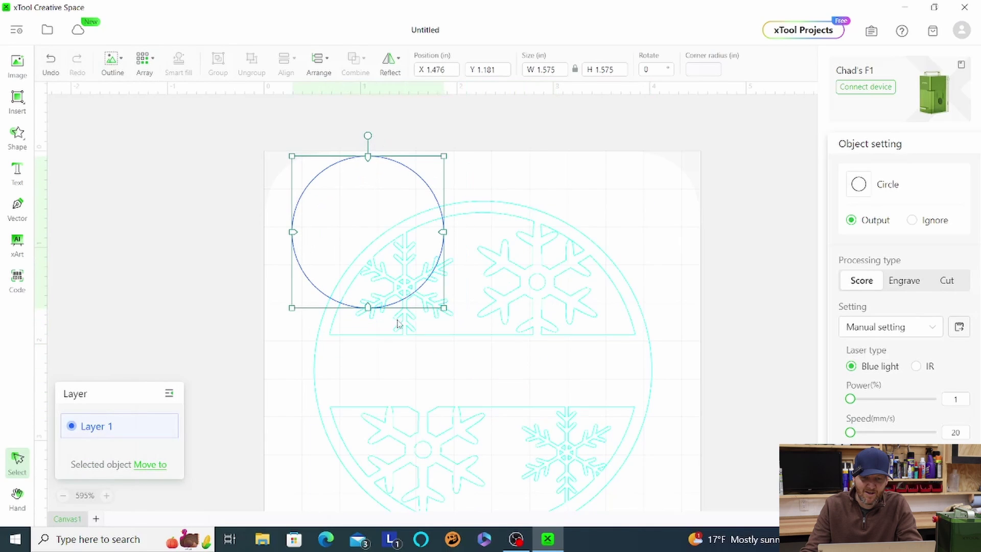
left_click_drag(443, 308, 360, 223)
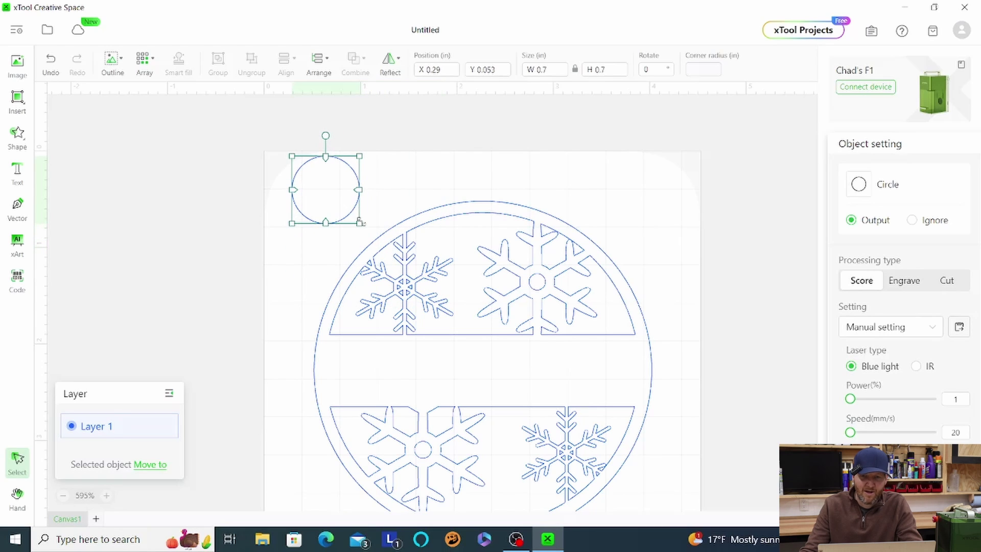
left_click_drag(359, 223, 377, 249)
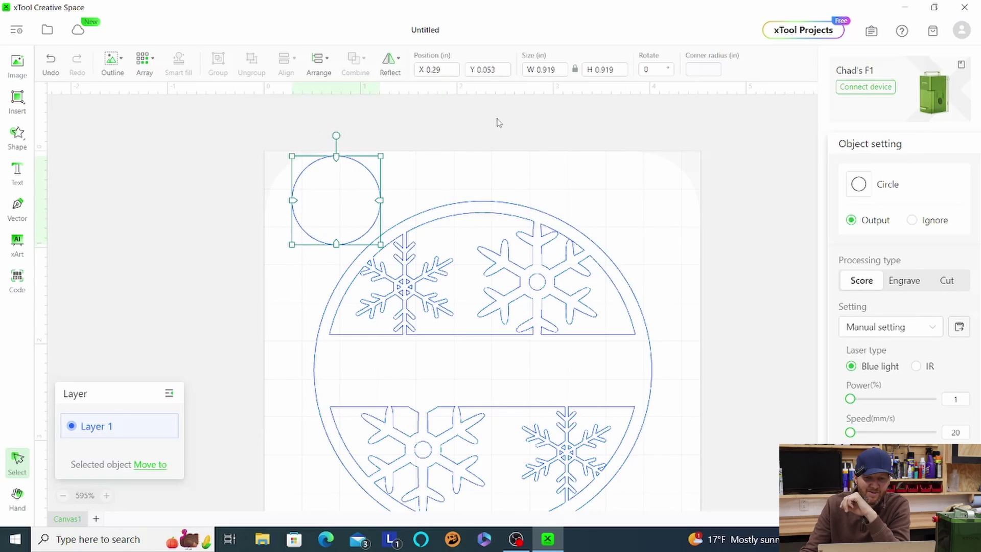
left_click_drag(381, 245, 396, 260)
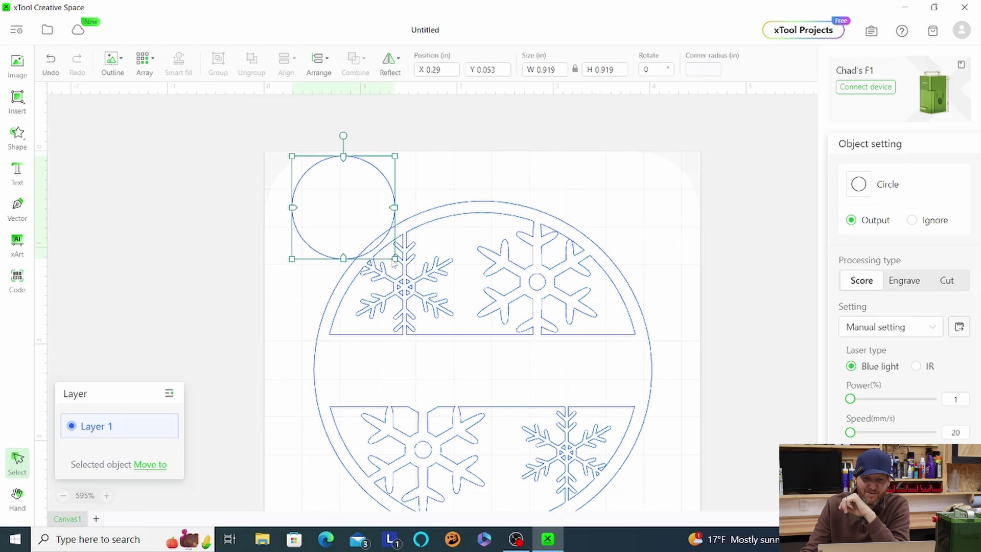
left_click(546, 70)
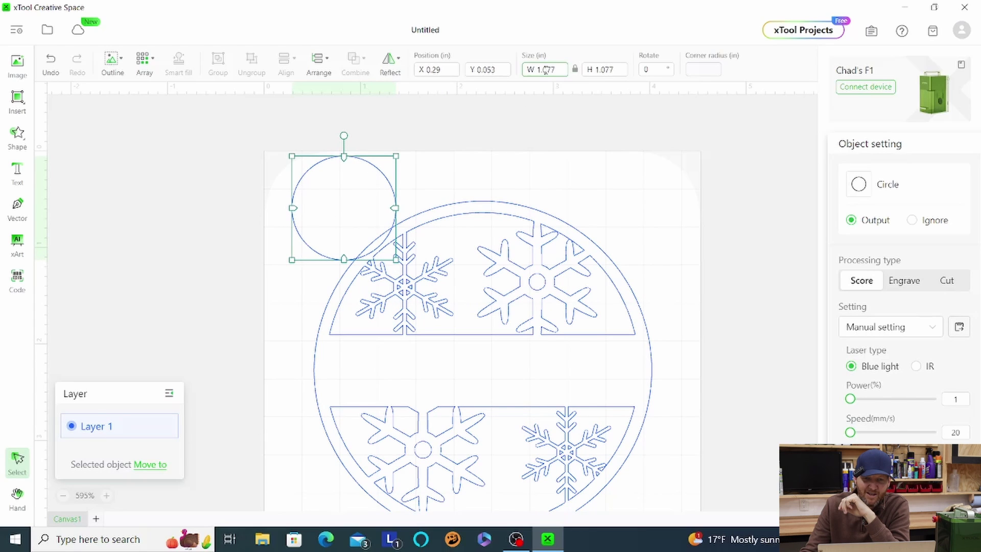
key("Return")
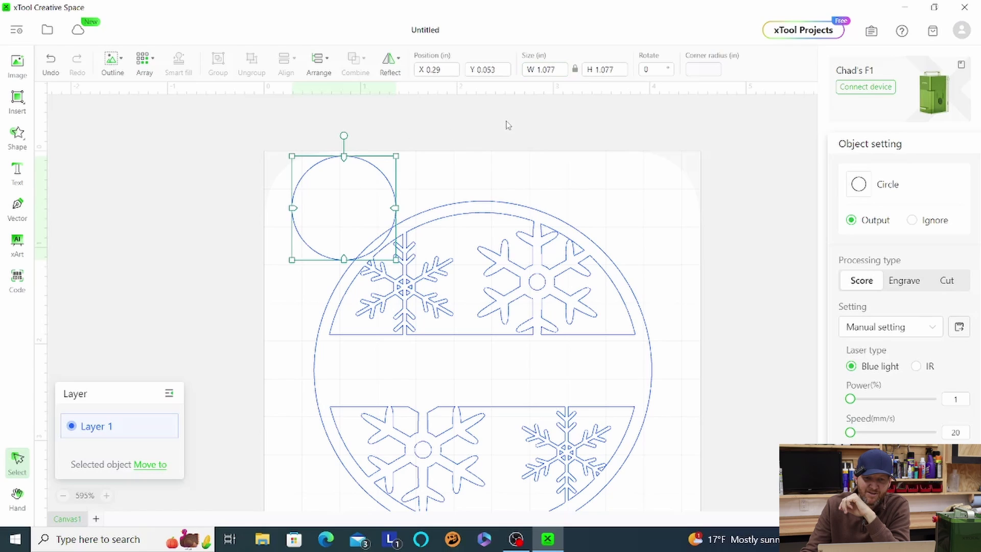
Reposition the small circle to about X 0.515, Y 0.235 and set its width and height to 0.35 in
left_click(551, 71)
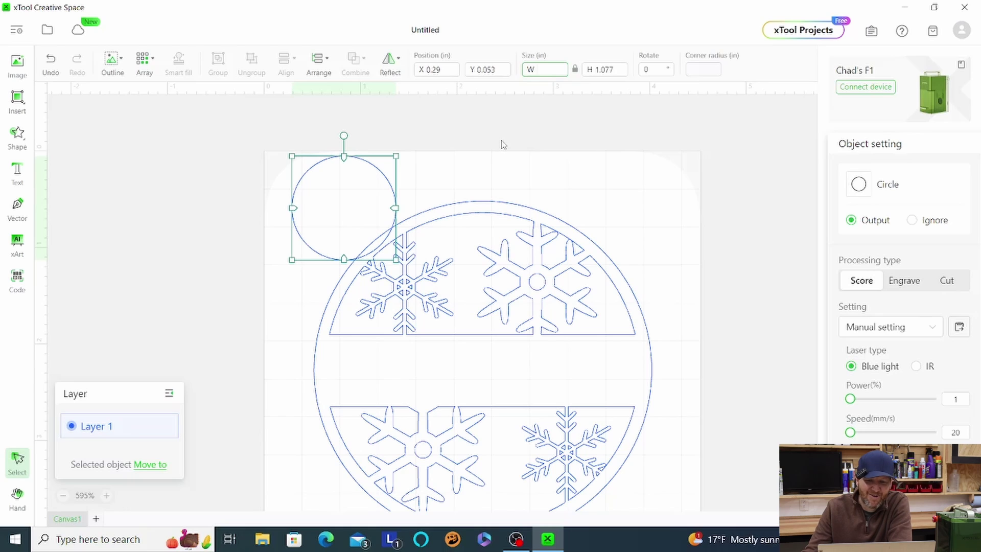
type("4")
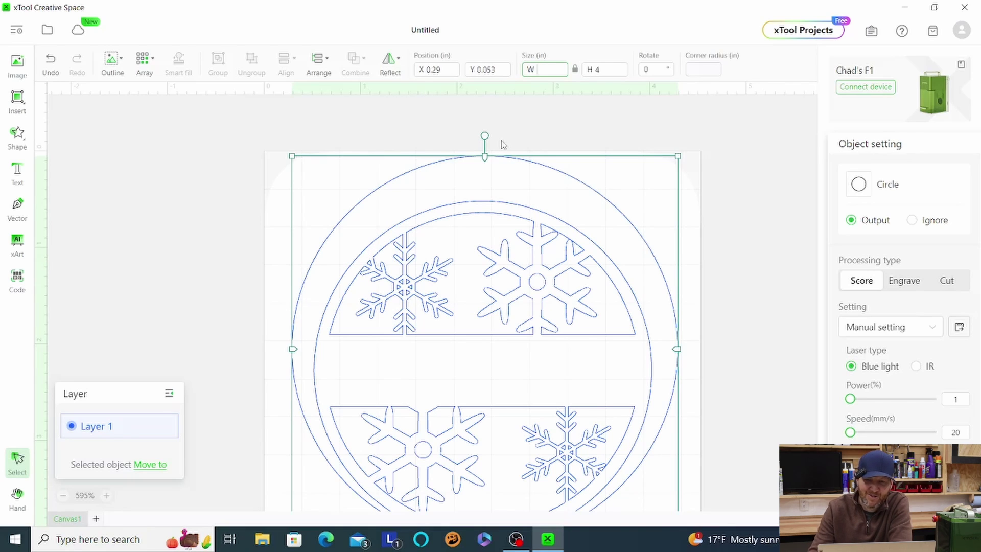
type("1")
left_click_drag(292, 155, 330, 200)
left_click(552, 70)
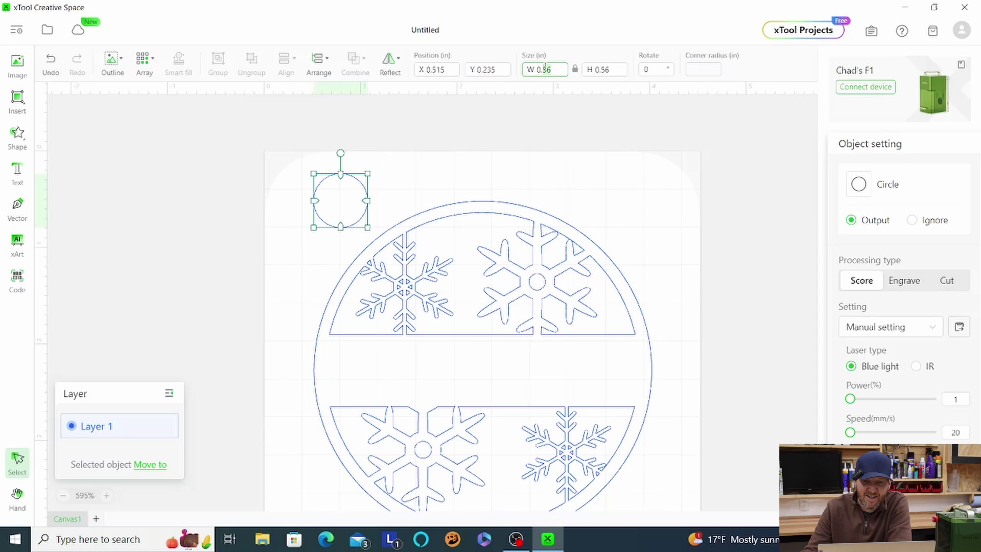
key("BackSpace")
key("BackSpace")
type("4")
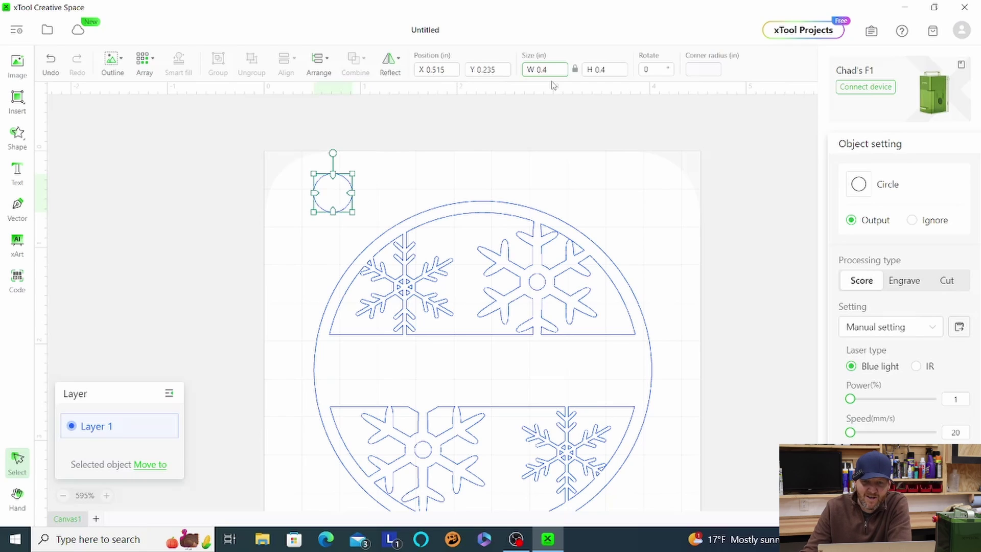
key("BackSpace")
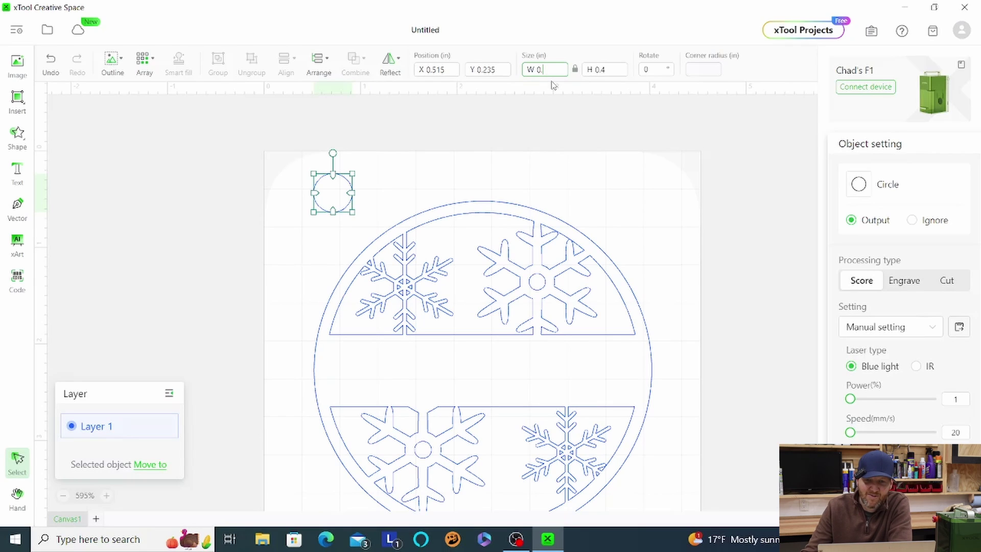
type("35")
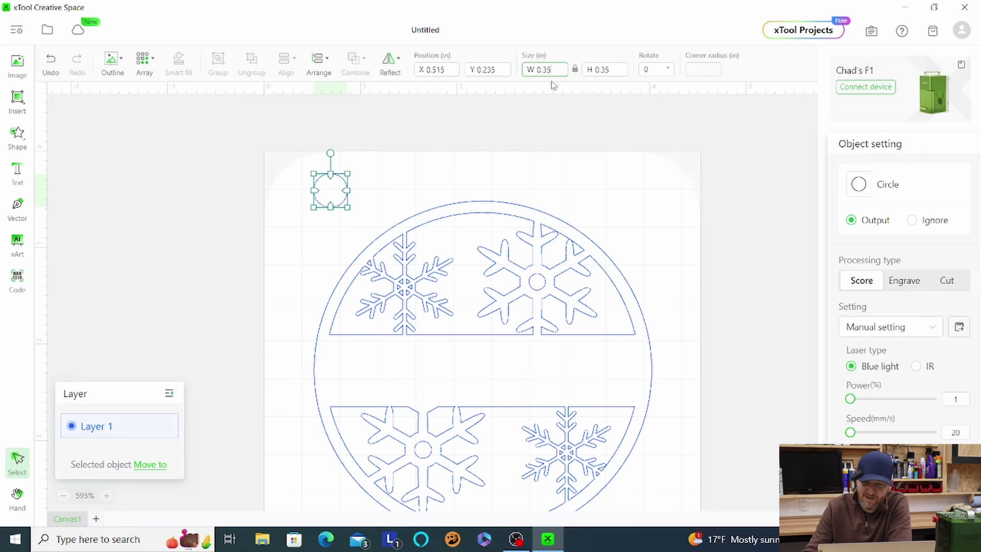
Place the 0.35 in circle at the top centre of the ring, about X 2.105, Y 0.235, overlapping the outer edge
left_click_drag(340, 187, 495, 183)
key("Down")
key("Down")
key("Down")
key("Down")
key("Down")
key("Down")
key("Down")
key("Down")
key("Down")
key("Down")
key("Down")
key("Down")
key("Down")
key("Down")
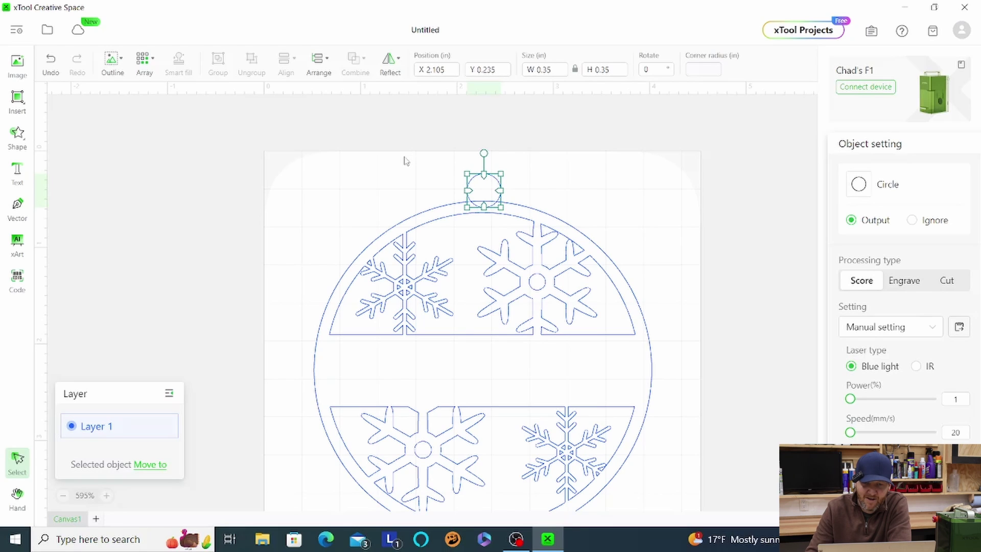
left_click(418, 185)
Select the small top circle together with the ring design and merge them into one ornament outline using Unite
left_click_drag(300, 172, 361, 201)
scroll(556, 281, "down", 5)
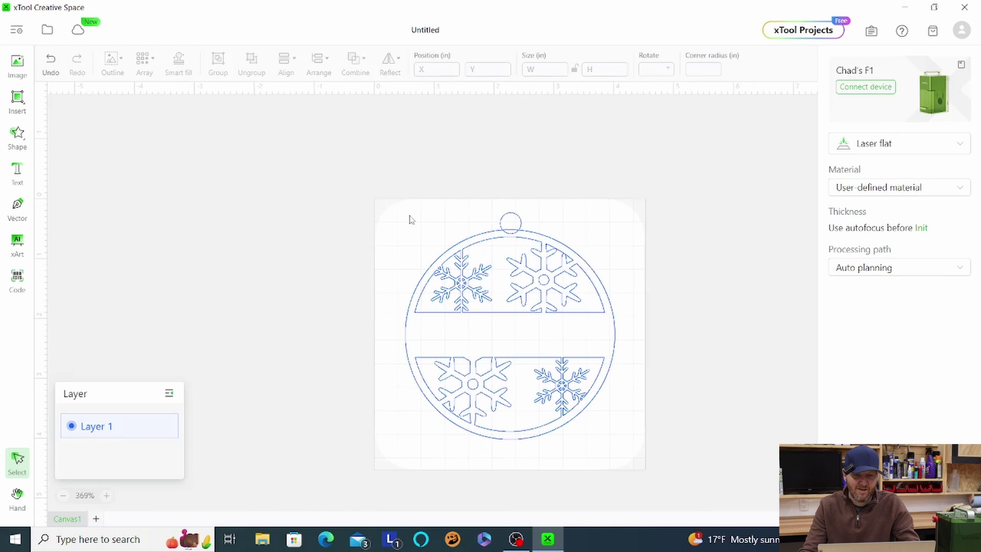
left_click_drag(401, 211, 636, 455)
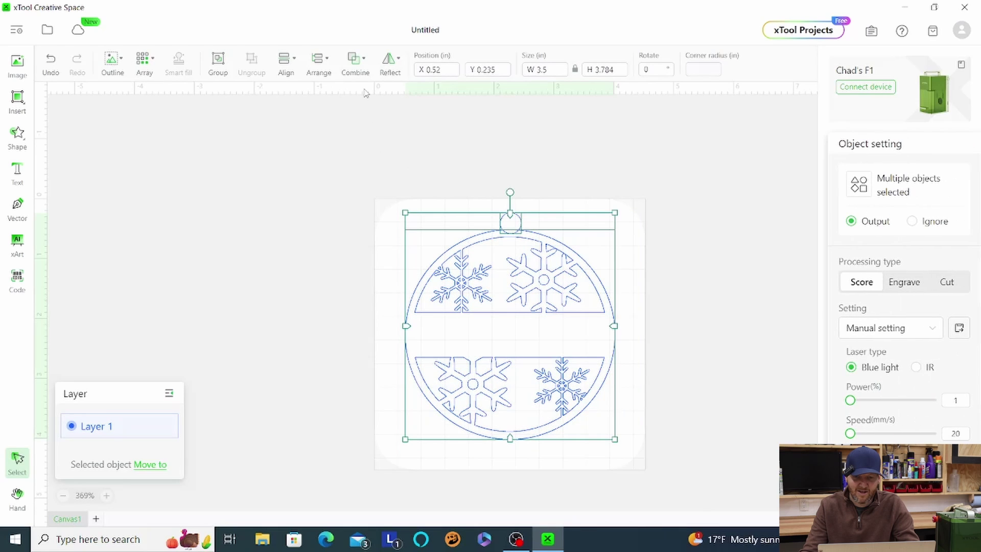
left_click(355, 64)
left_click(375, 98)
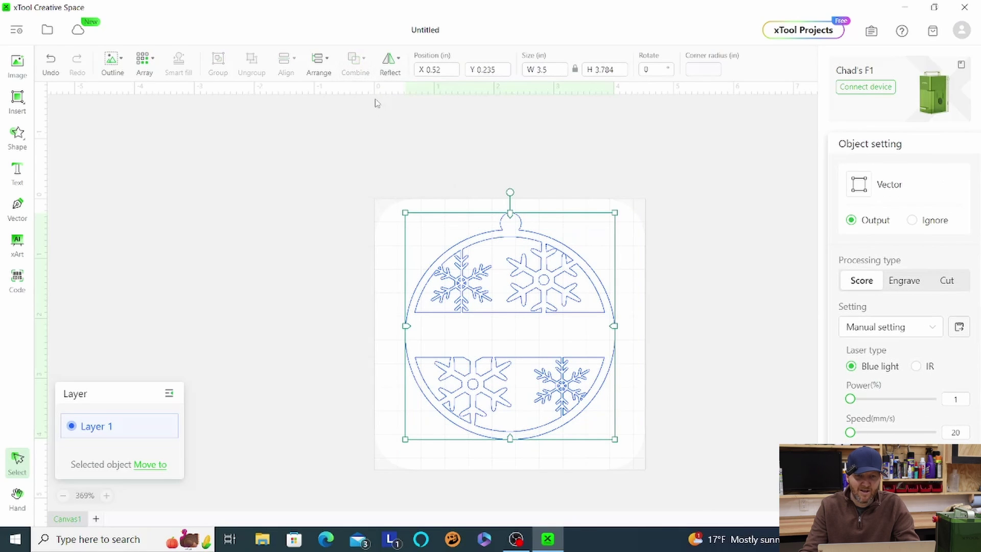
Preview the united ornament with Engrave processing, switch it back to Score, and deselect it
left_click(893, 285)
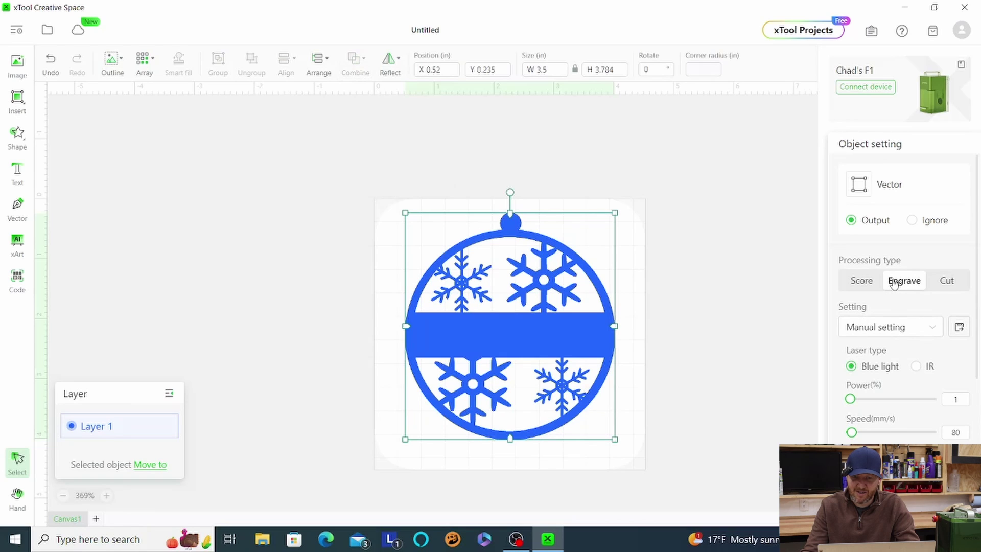
left_click(861, 280)
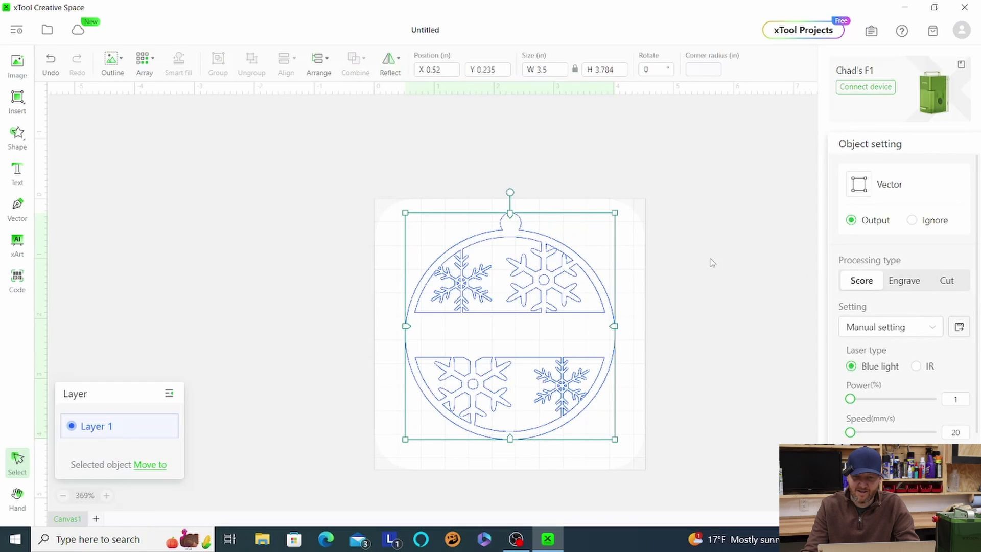
left_click(394, 233)
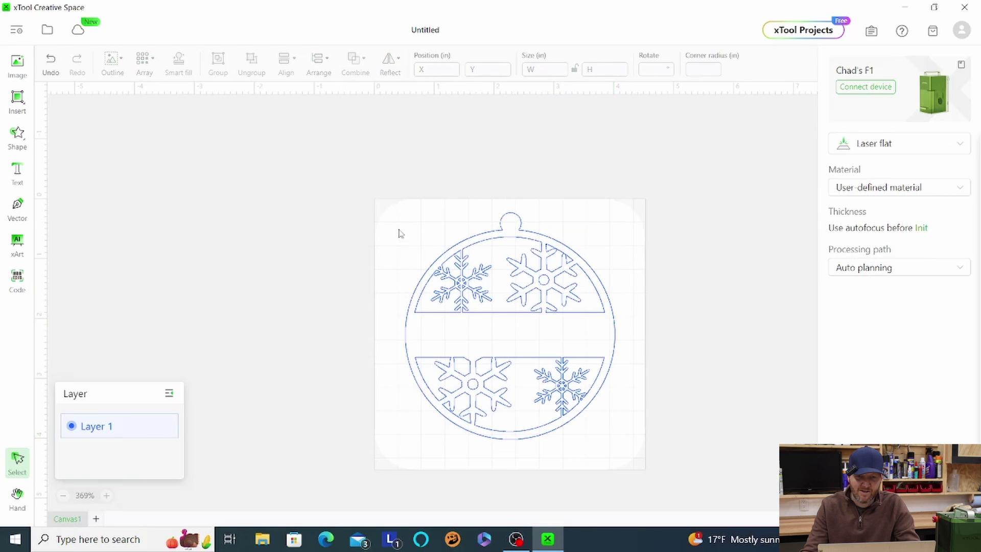
Insert a circle from the basic shapes and move it off the ornament to its upper-left side
scroll(608, 268, "up", 3)
scroll(611, 267, "down", 3)
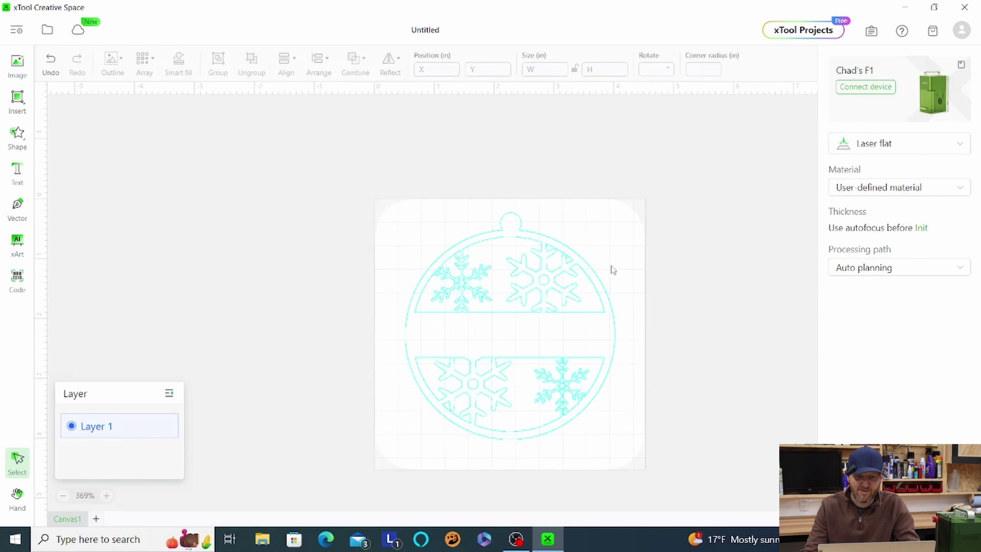
scroll(611, 267, "up", 3, "ctrl")
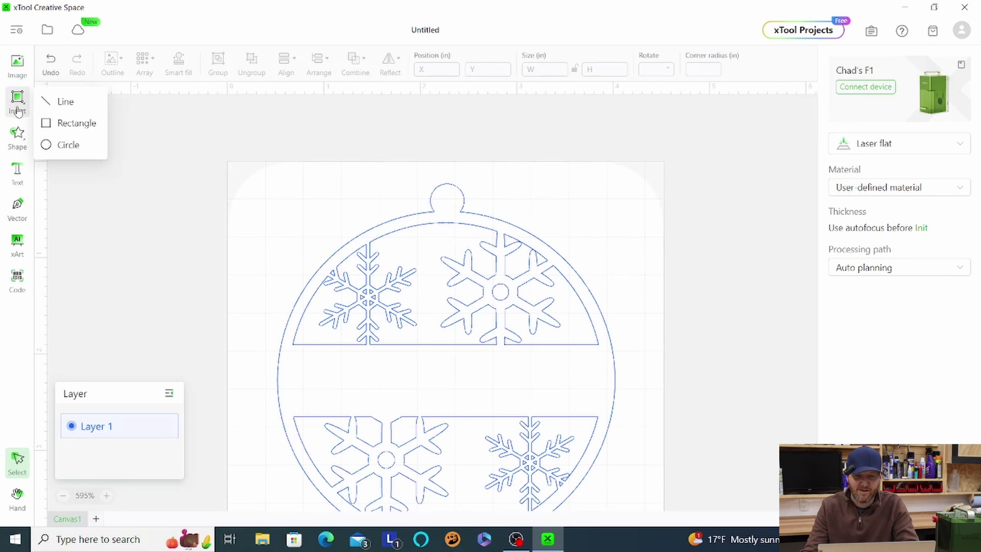
mouse_move(25, 105)
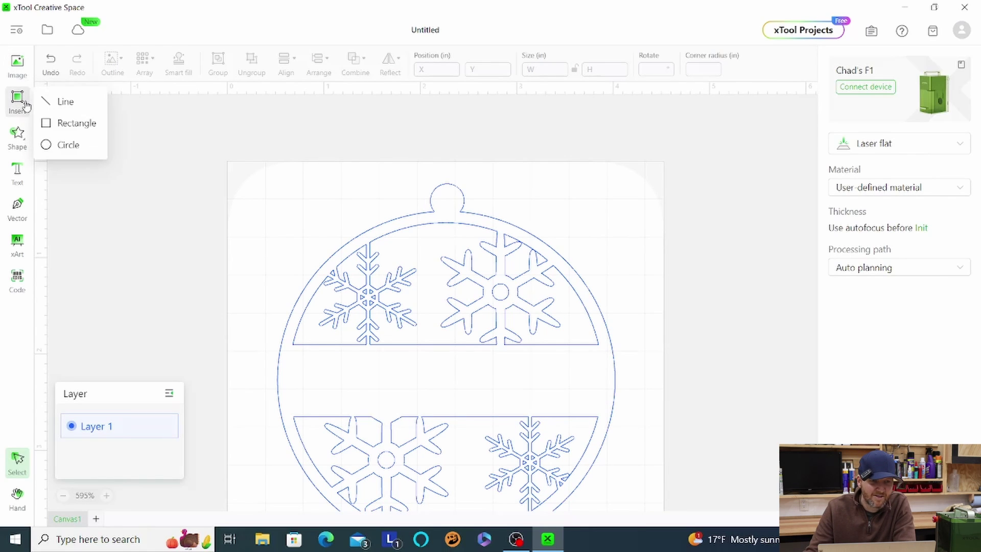
mouse_move(27, 144)
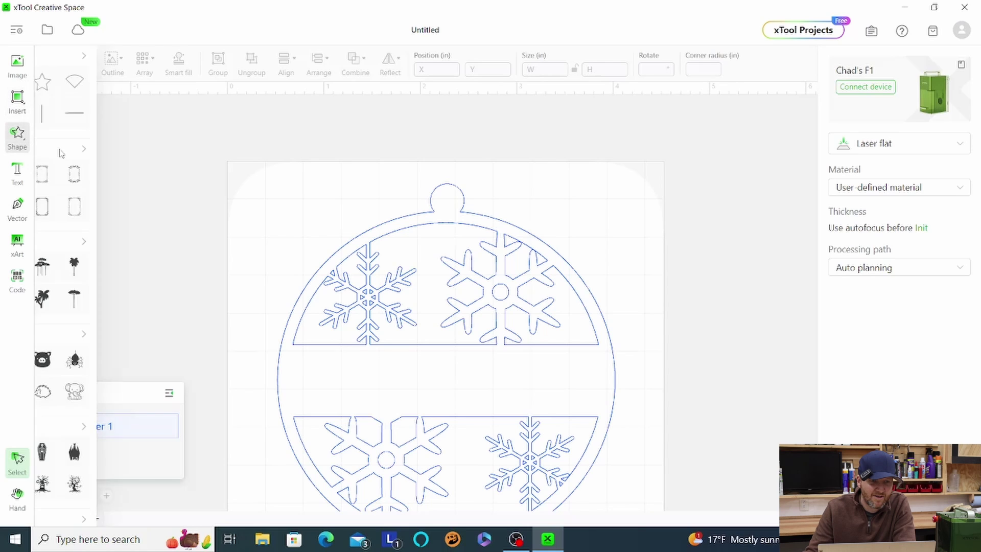
left_click(162, 55)
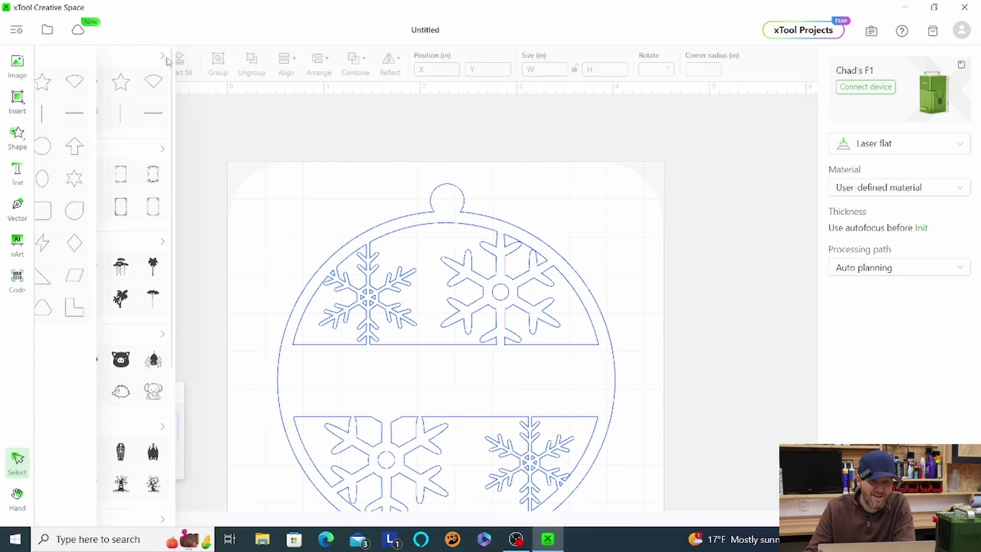
left_click(121, 147)
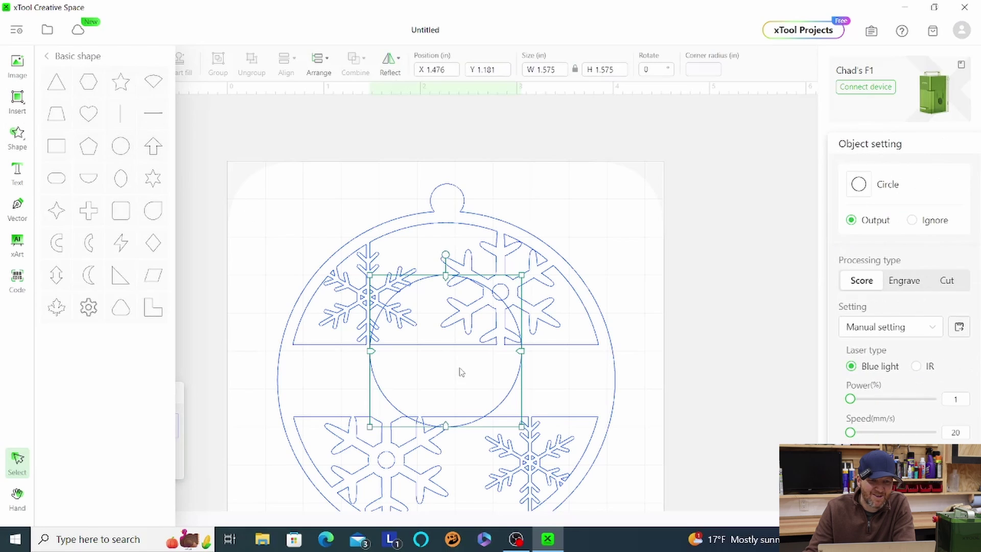
left_click(470, 392)
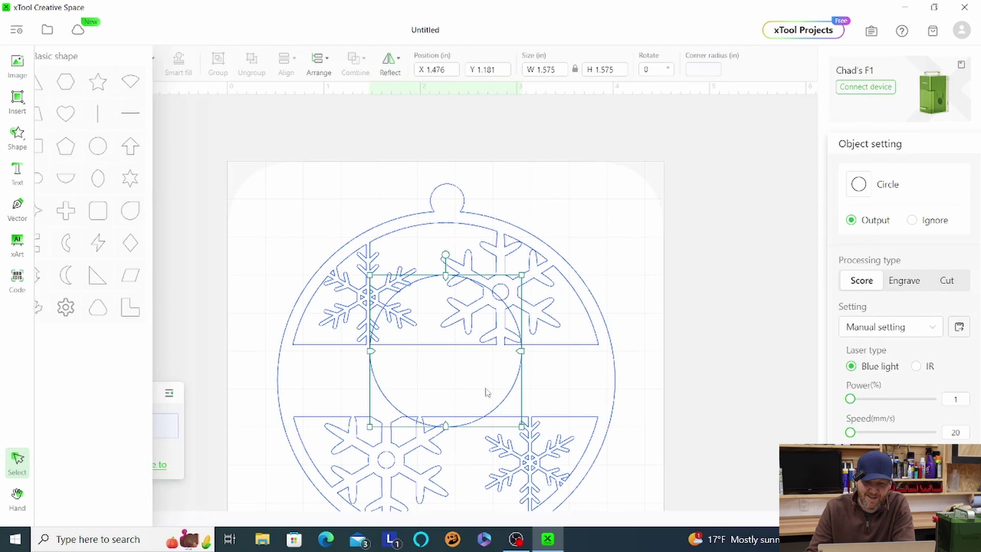
left_click_drag(509, 390, 311, 247)
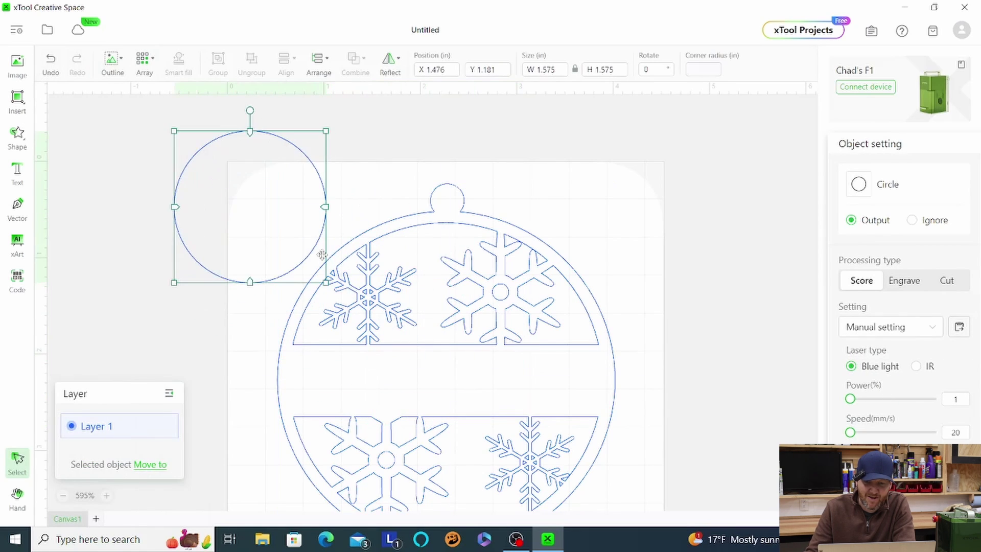
Shrink the new circle to 0.175 in wide and high
left_click_drag(325, 283, 212, 172)
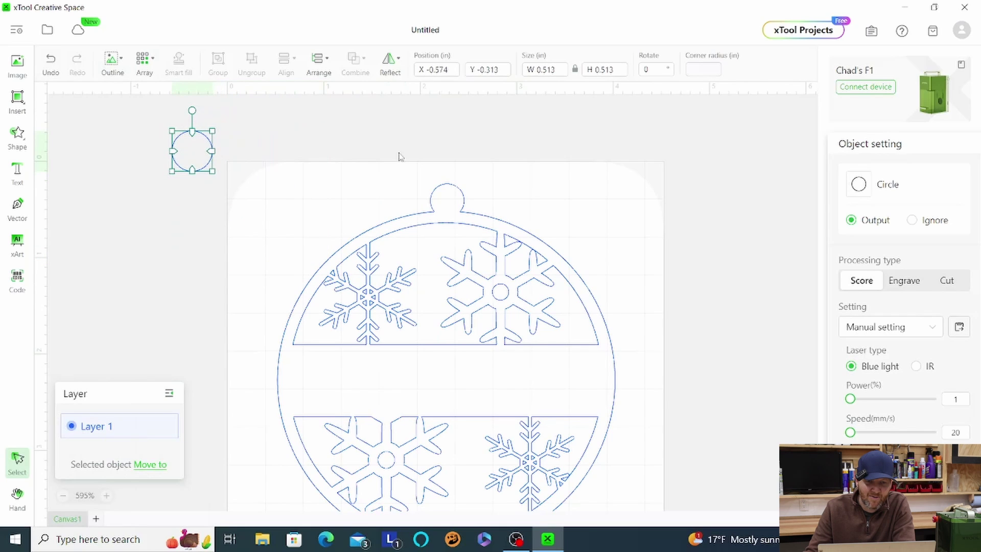
double_click(544, 69)
type("0.2")
key("Return")
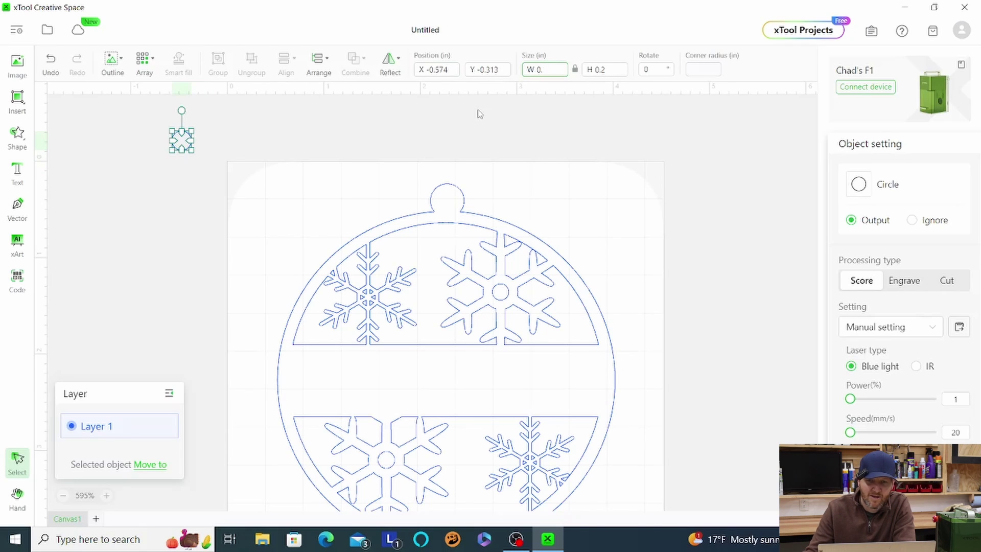
type("175")
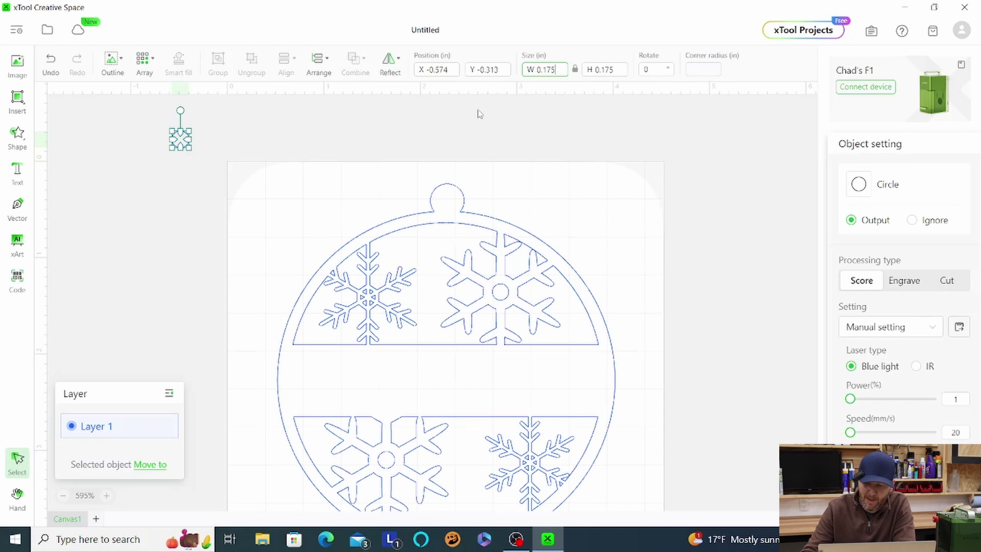
Centre the 0.175 in circle inside the hanger loop atop the ornament, at about X 2.191, Y 0.309
left_click_drag(187, 133, 449, 199)
scroll(501, 221, "up", 5)
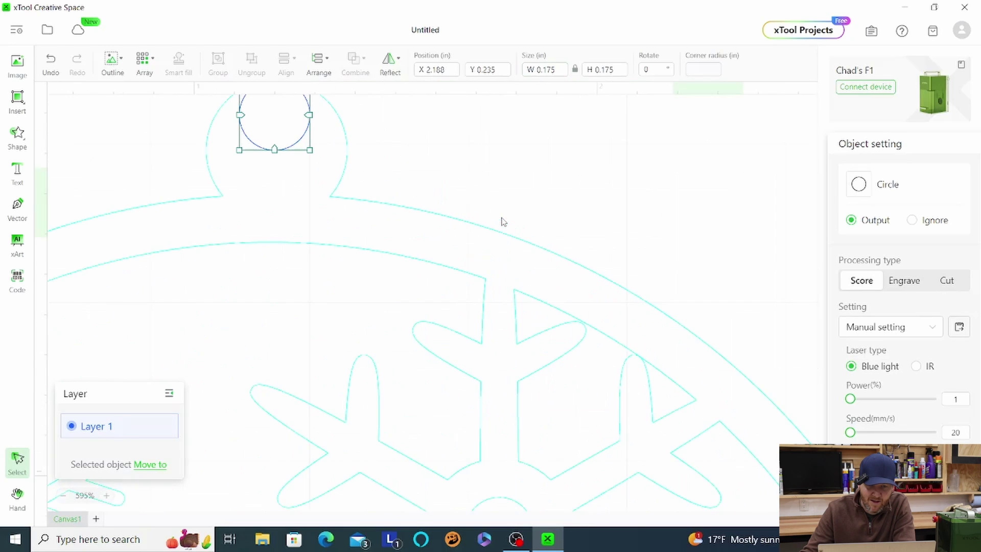
left_click_drag(279, 119, 287, 141)
key("Right")
key("Right")
key("Right")
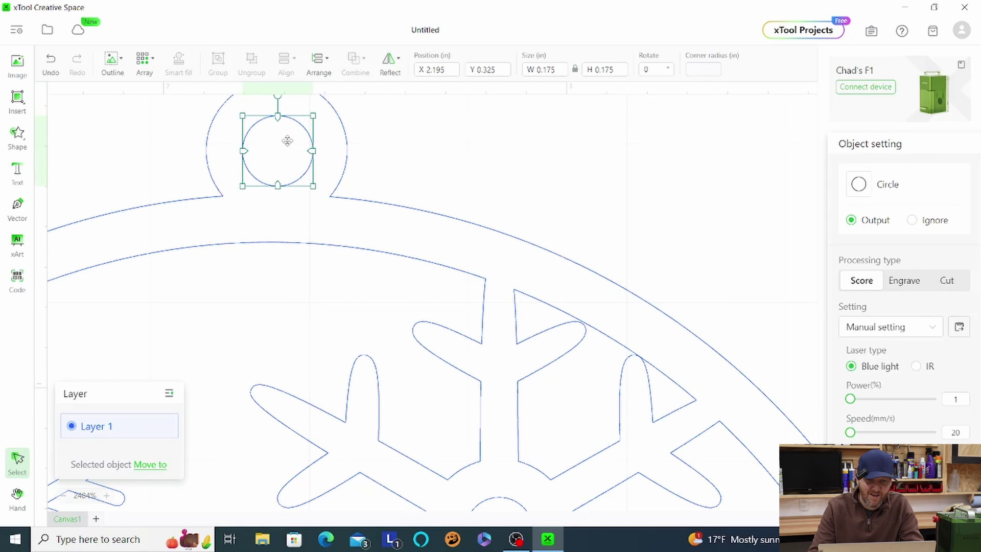
key("Left")
key("Left")
key("Up")
key("Up")
key("Up")
key("Up")
key("Right")
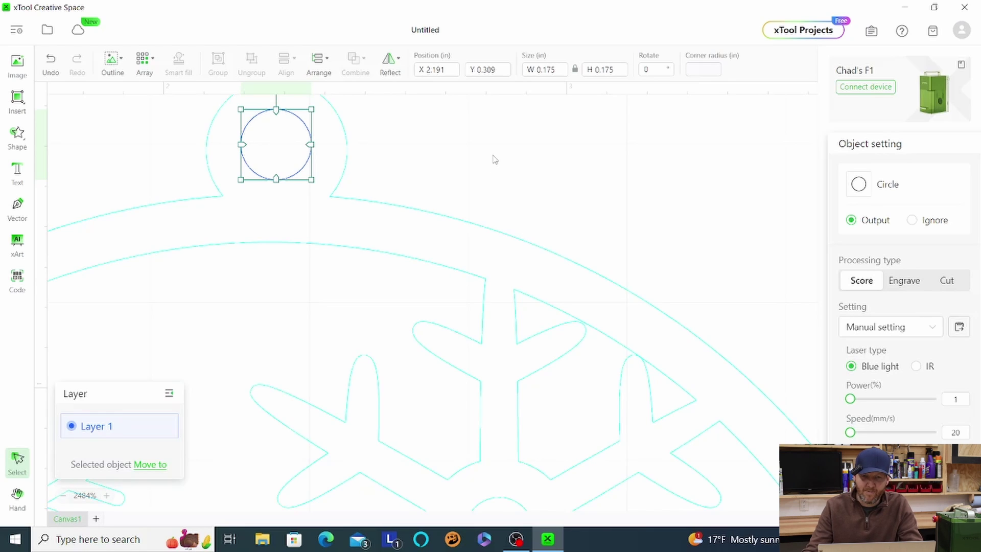
Try combining the small hole circle with the ornament outline using Unite, and undo it
scroll(495, 159, "down", 5)
scroll(414, 145, "down", 4)
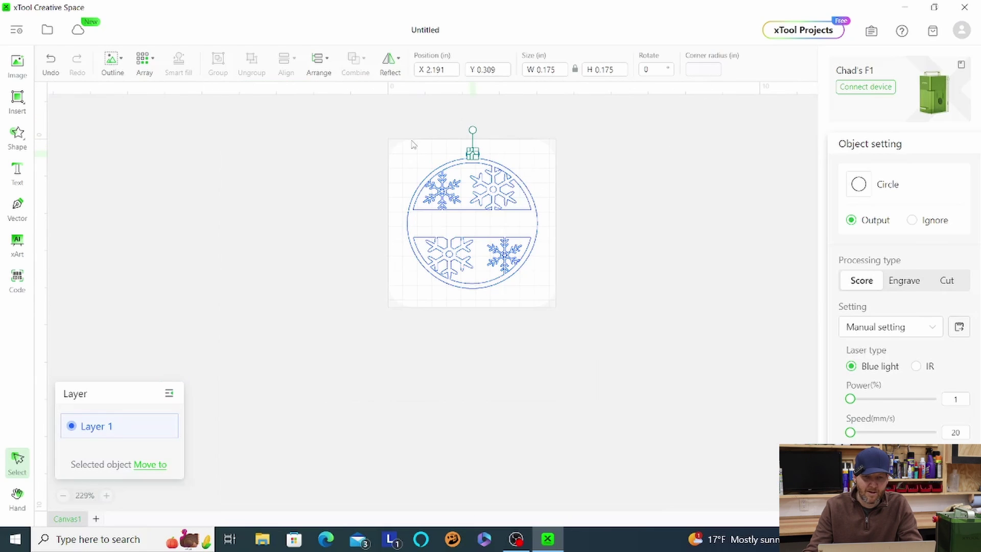
left_click_drag(408, 148, 498, 233)
left_click(401, 134)
left_click(355, 72)
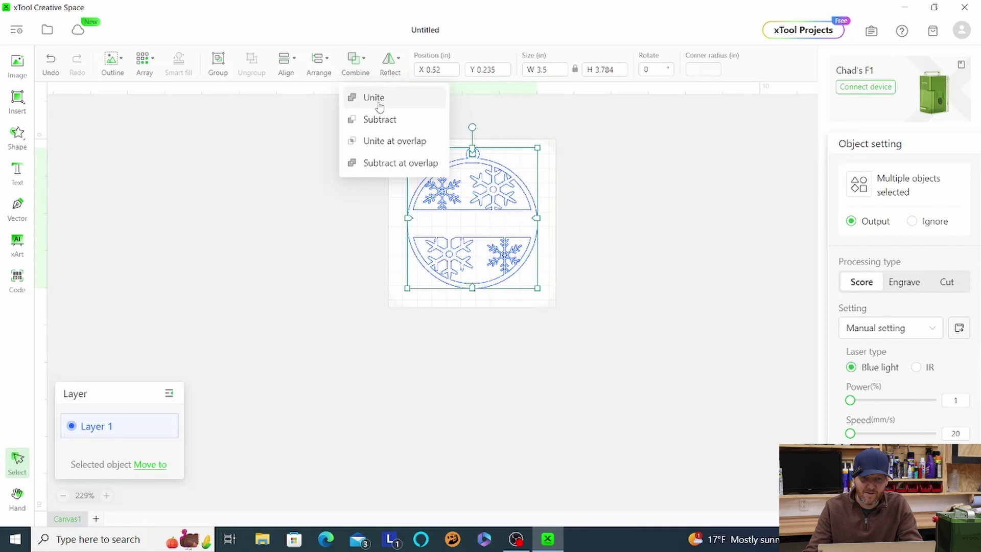
left_click(379, 102)
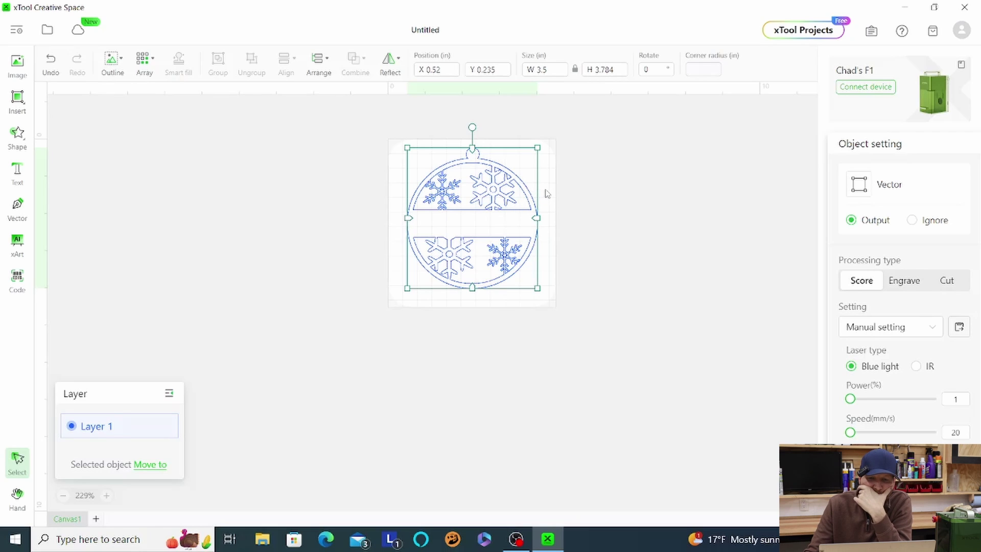
left_click(58, 70)
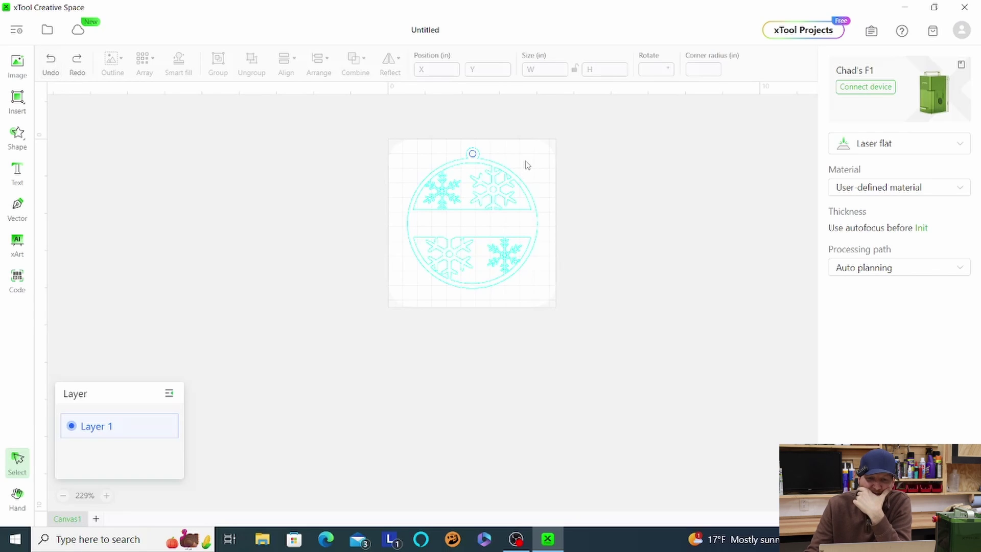
Select the small circle inside the hanger loop and bring it to the front
scroll(534, 169, "up", 3)
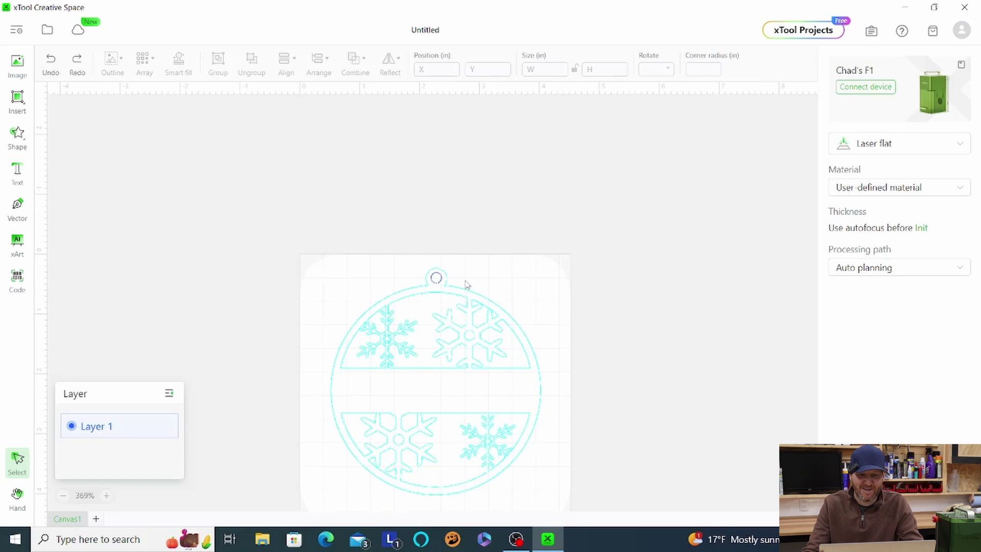
left_click(511, 290)
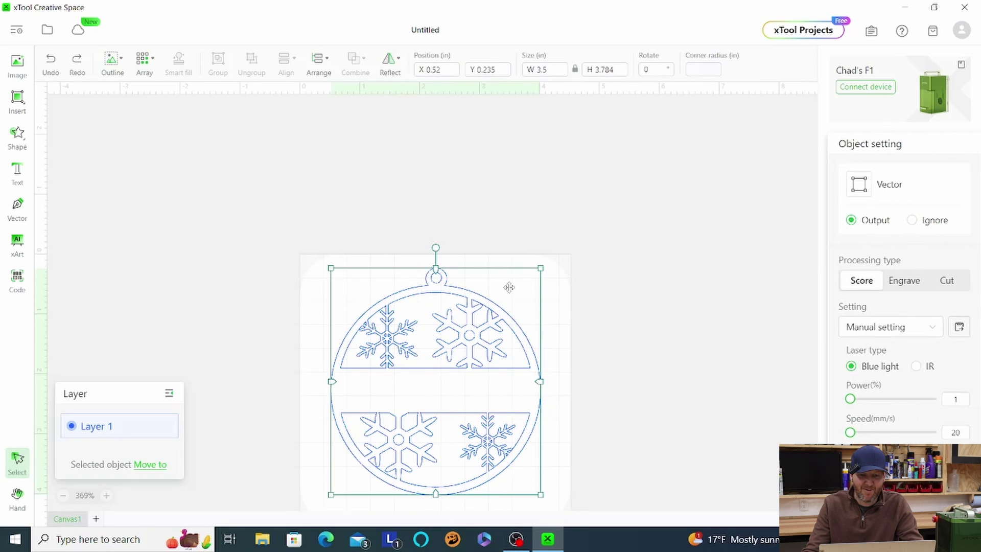
left_click(314, 278)
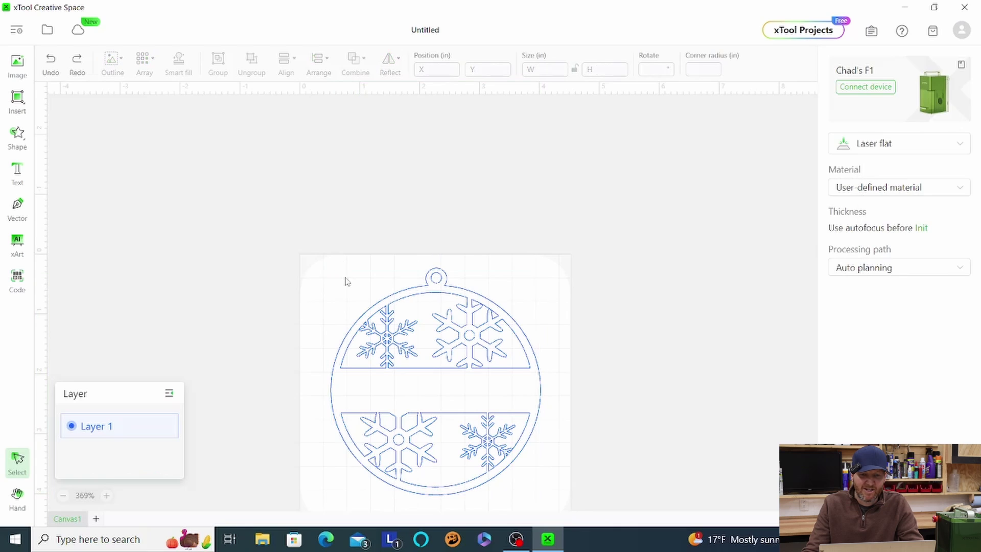
left_click(440, 281)
left_click(318, 62)
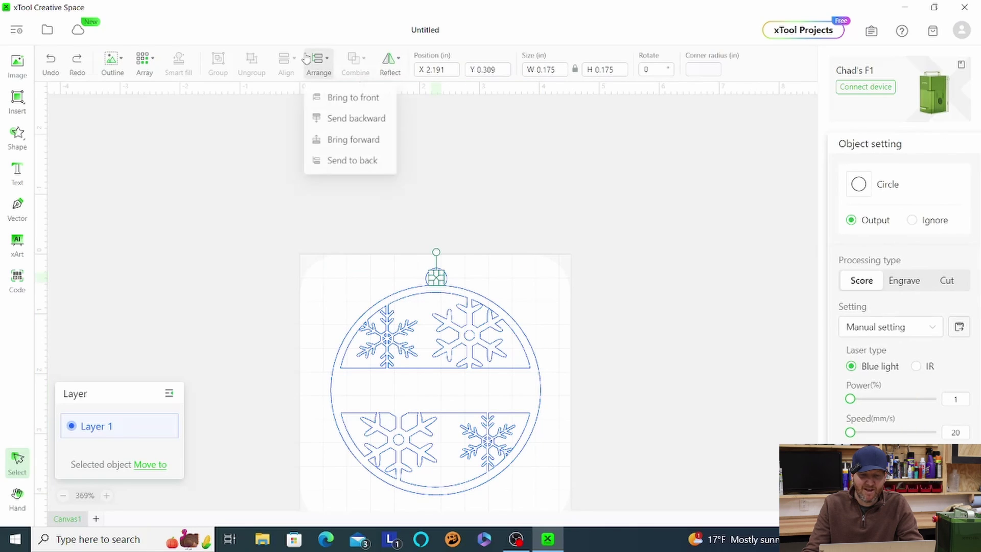
left_click(340, 98)
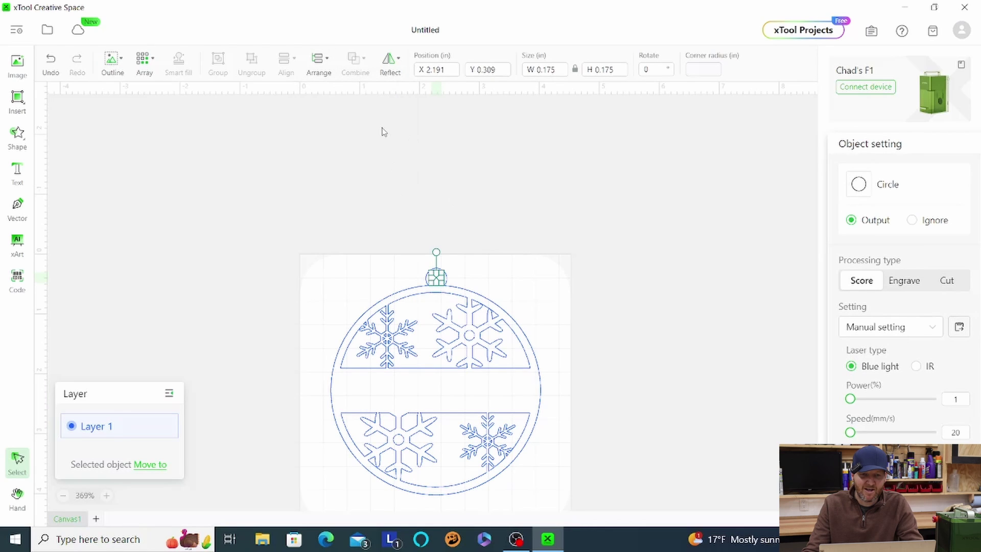
Select the ornament together with the small circle and cut the hanger hole using Subtract at overlap
left_click(337, 261)
left_click_drag(311, 254, 565, 506)
left_click(354, 61)
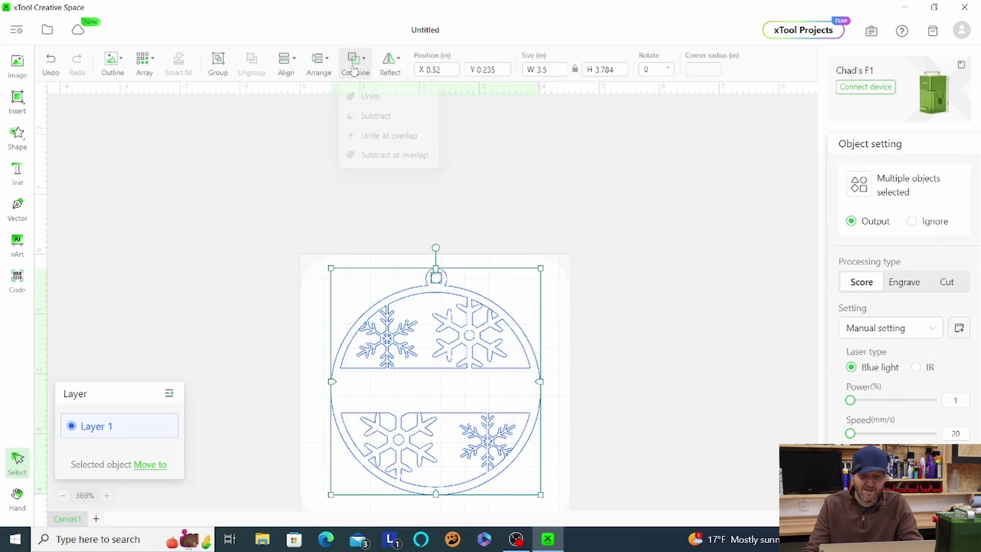
left_click(392, 165)
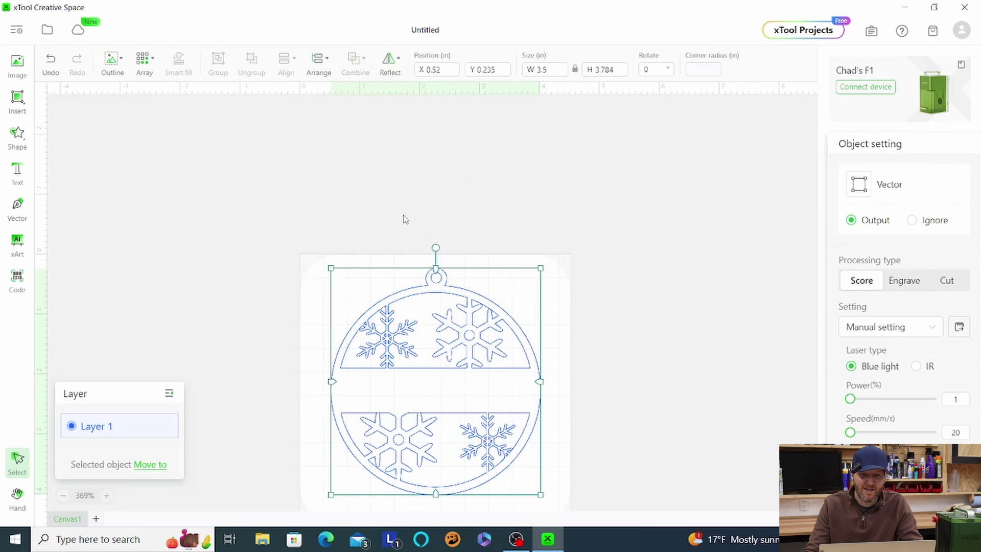
left_click(316, 306)
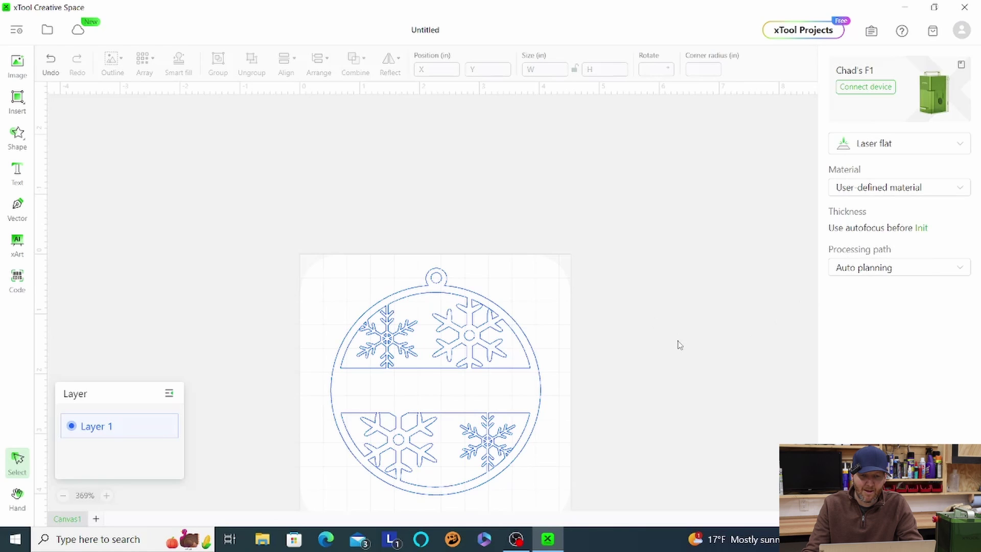
Preview the ornament with its hanger hole as Engrave, return it to Score, and deselect it
left_click(522, 386)
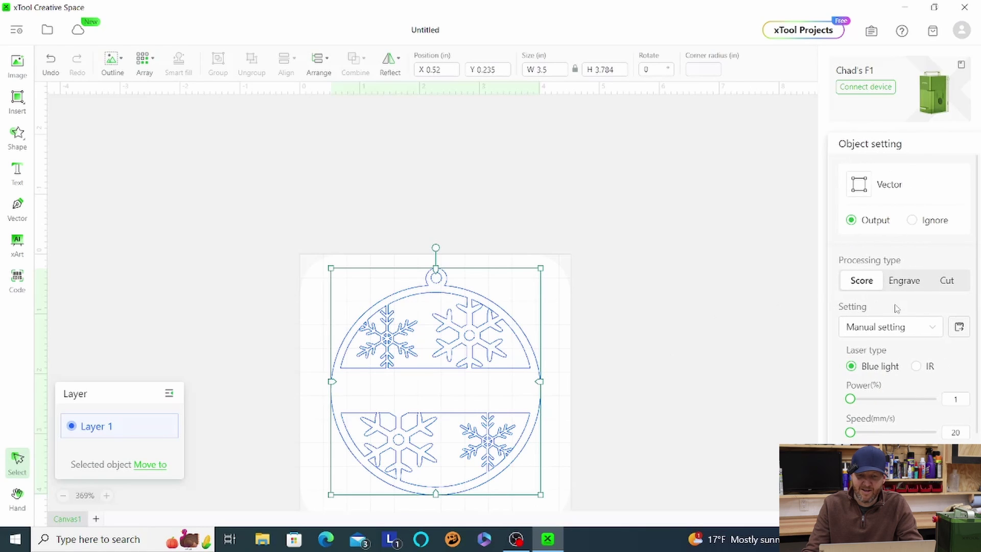
left_click(898, 288)
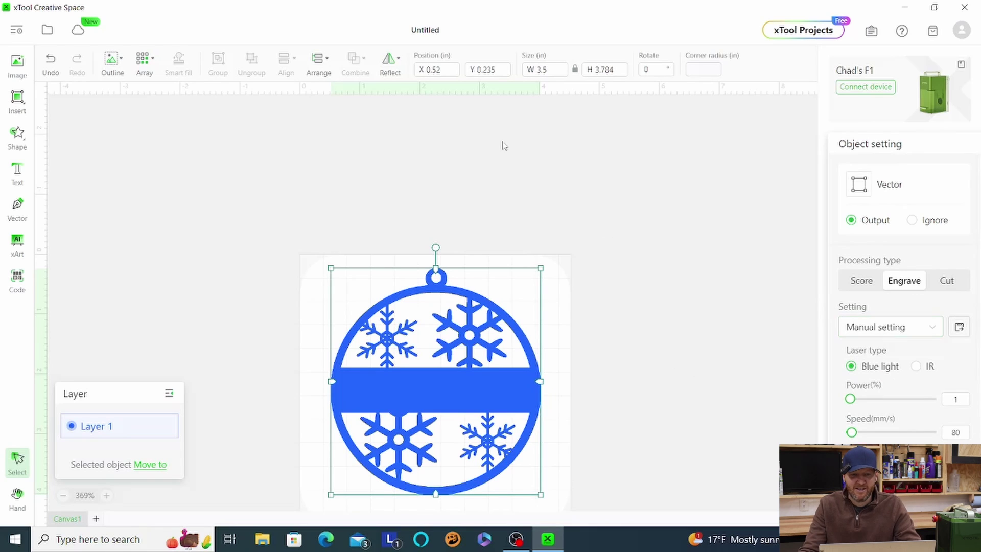
left_click(863, 286)
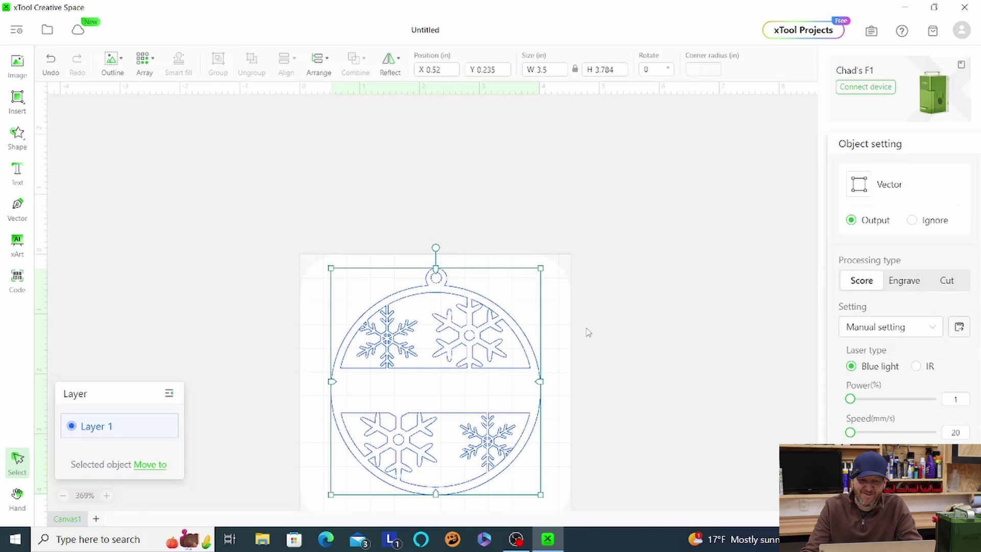
scroll(583, 345, "down", 3)
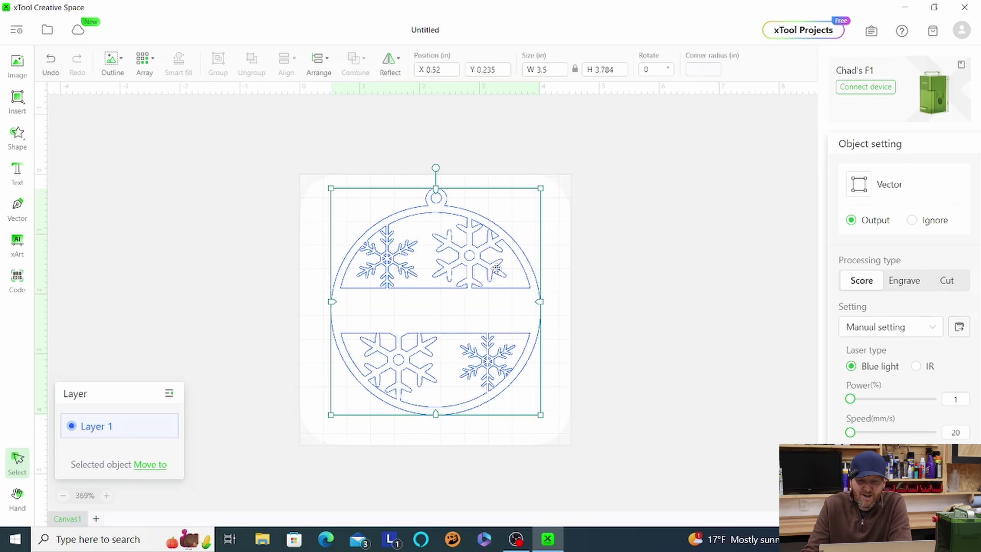
left_click(558, 357)
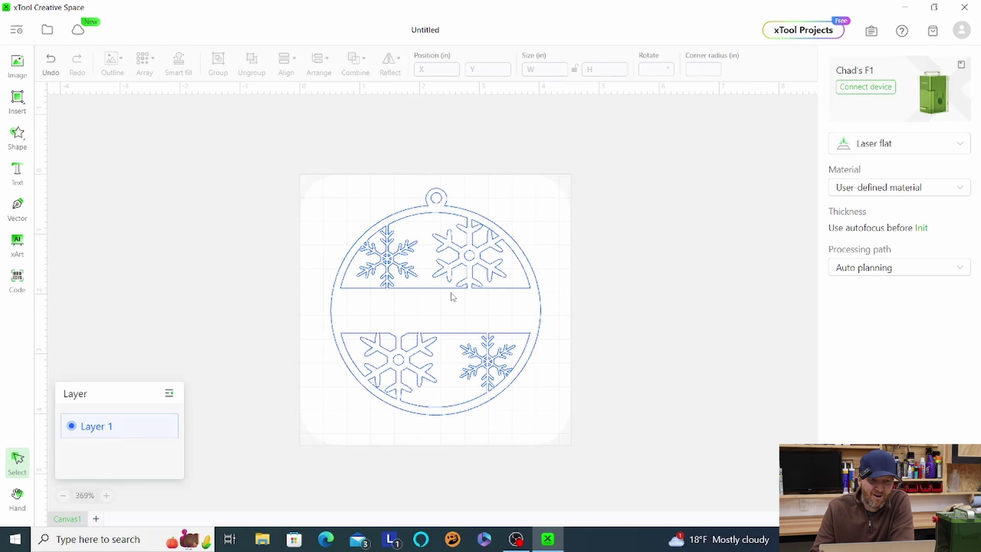
Set the ornament's processing type to Cut with power 100% and speed 4 mm/s
left_click(518, 350)
left_click(946, 280)
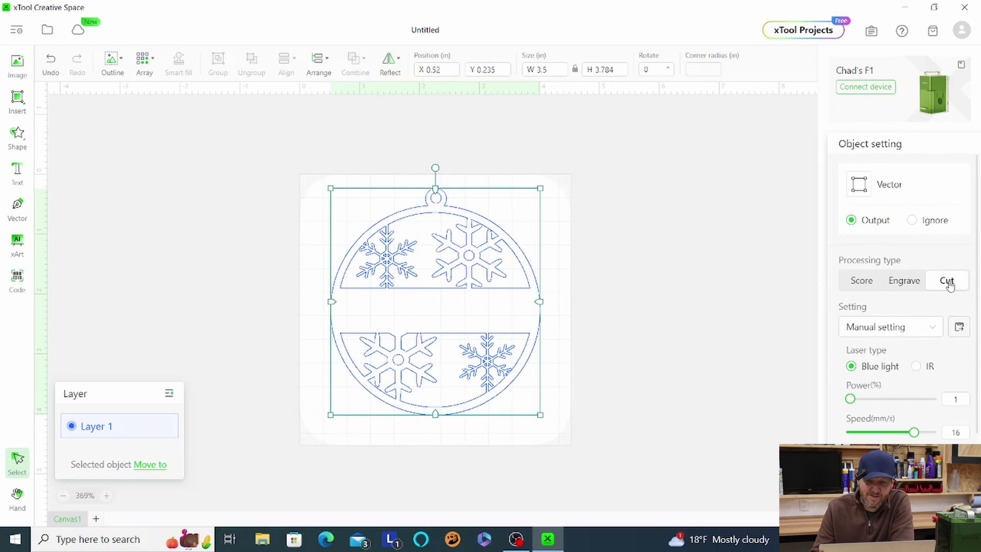
mouse_move(851, 402)
left_click_drag(851, 399, 932, 399)
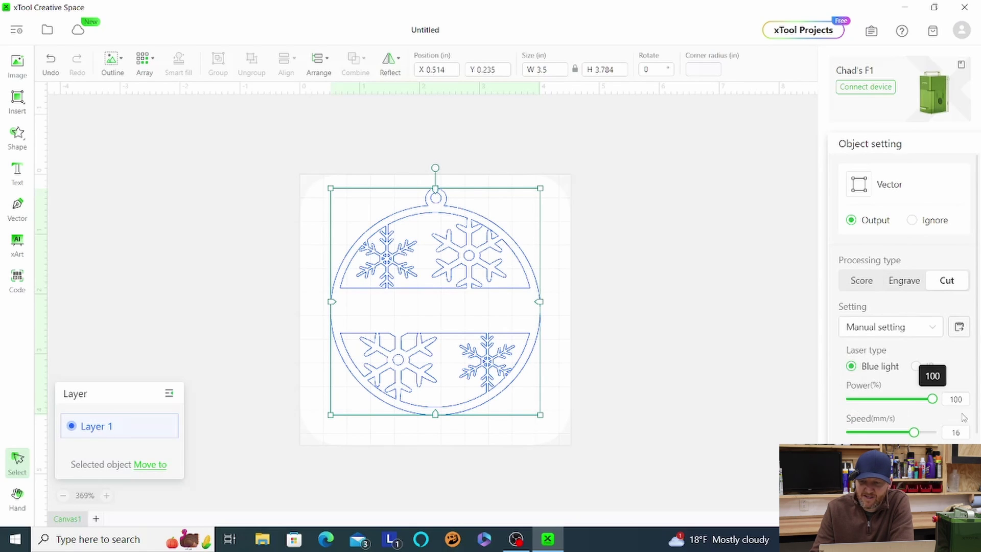
mouse_move(916, 434)
left_click_drag(916, 435, 878, 434)
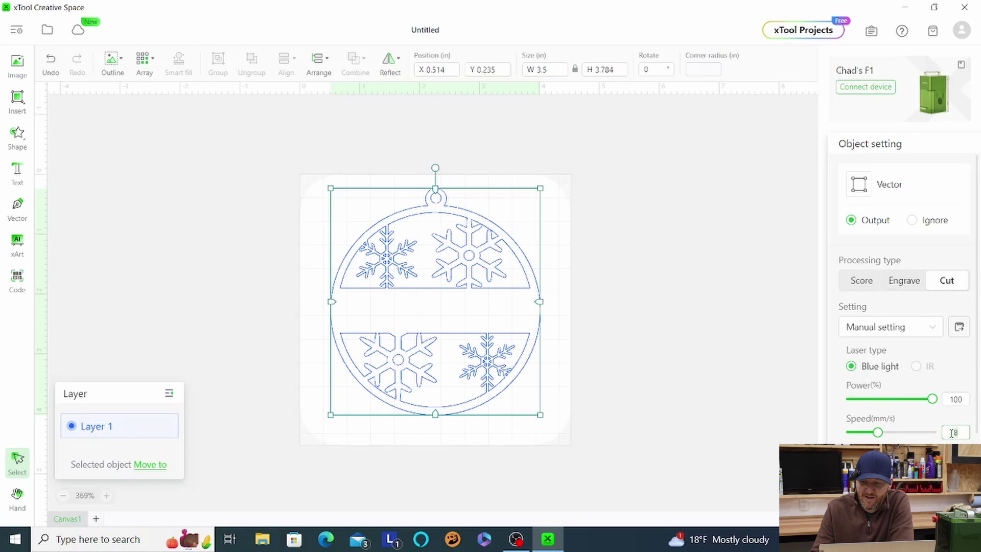
key("BackSpace")
type("4")
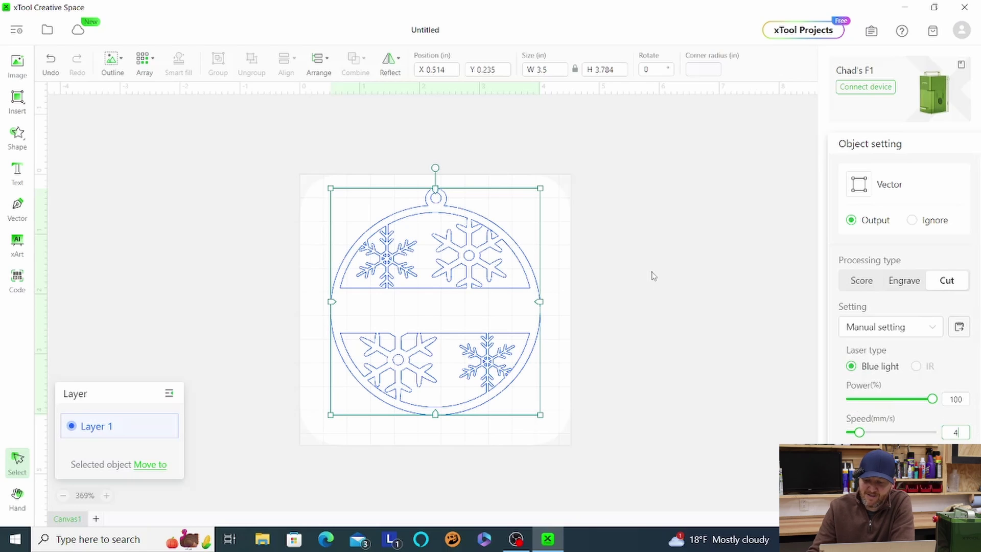
Add a text object with the maker's first name followed by DIY in capitals, fitting it inside the ornament's bar at about 2.99 in wide
left_click(554, 246)
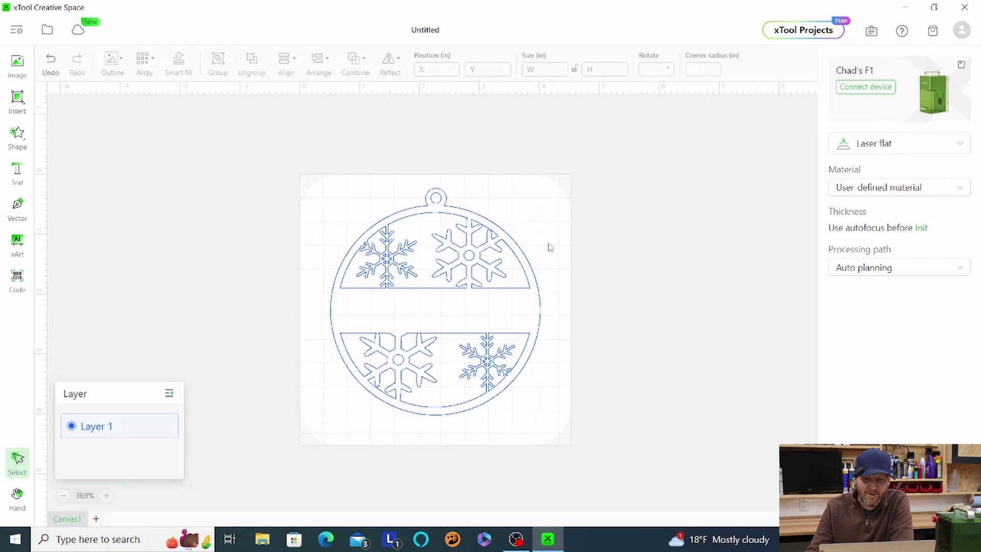
left_click(17, 172)
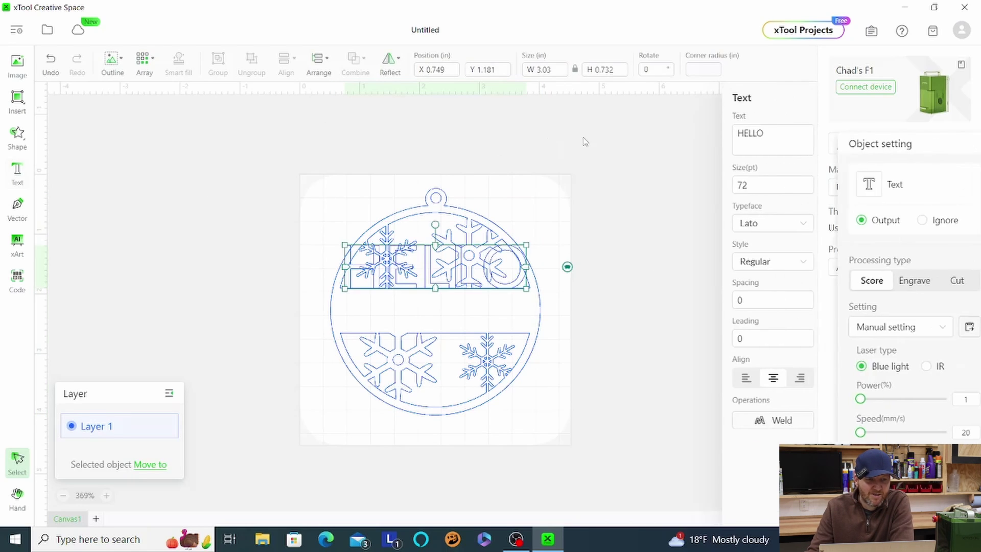
left_click_drag(766, 137, 704, 129)
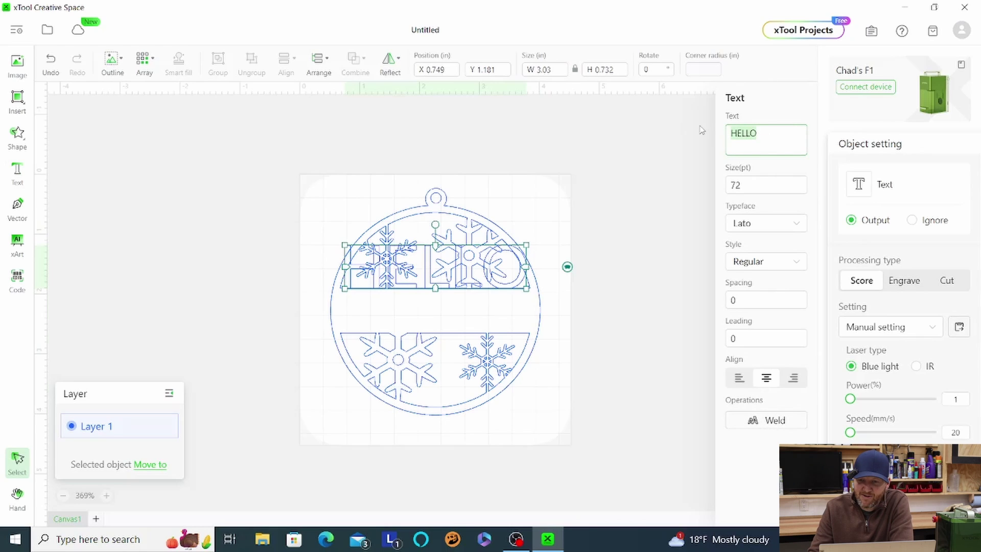
type("Chad")
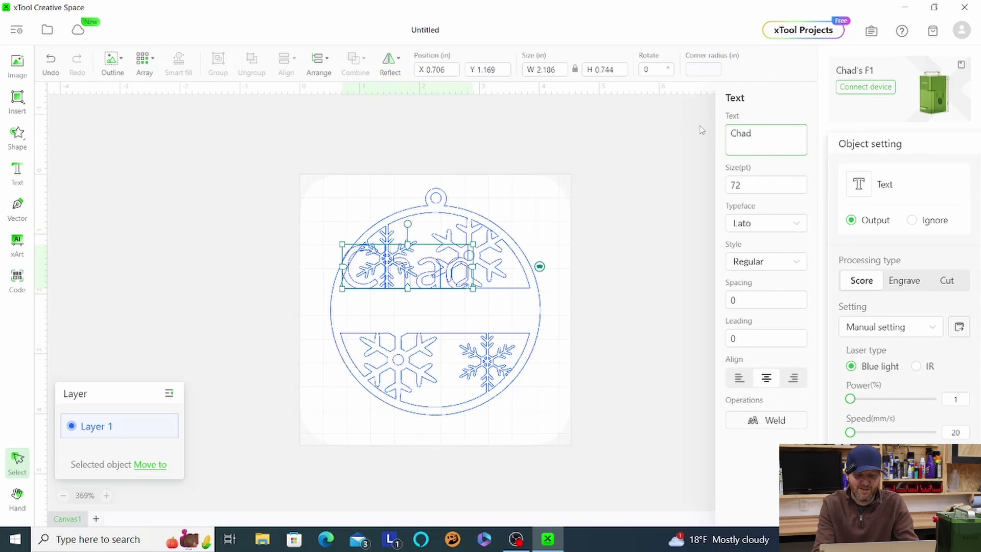
key("BackSpace")
key("BackSpace")
key("BackSpace")
type("HAD DIY")
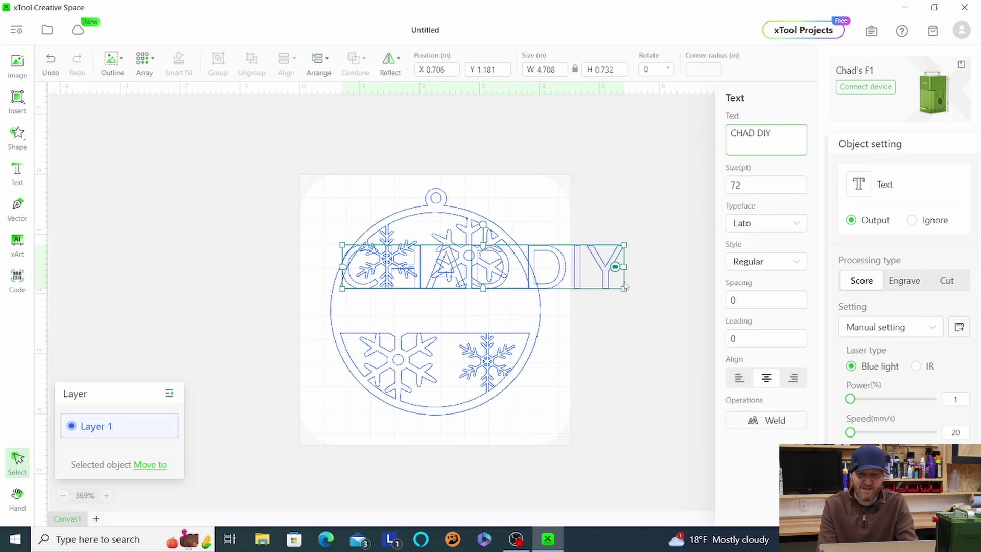
left_click_drag(624, 289, 521, 272)
left_click_drag(463, 260, 462, 310)
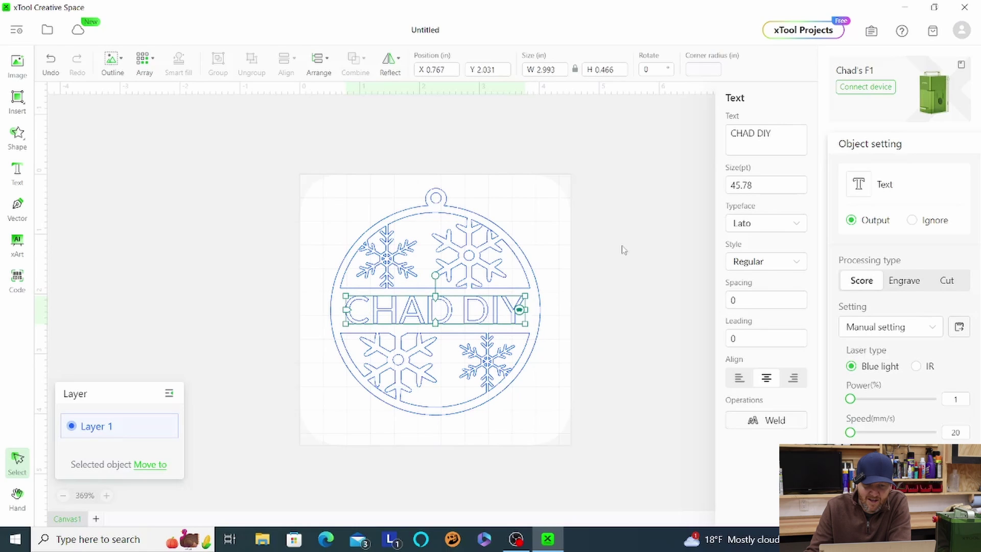
Try the Dancing Script and Amita typefaces on the bar text, shrinking the Amita version to about 2.59 in wide
left_click(776, 228)
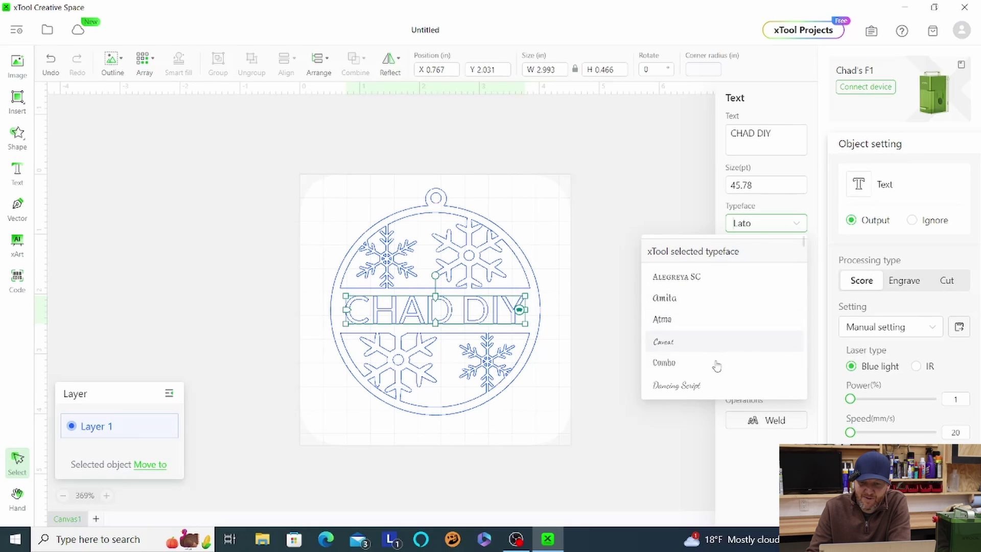
left_click(715, 384)
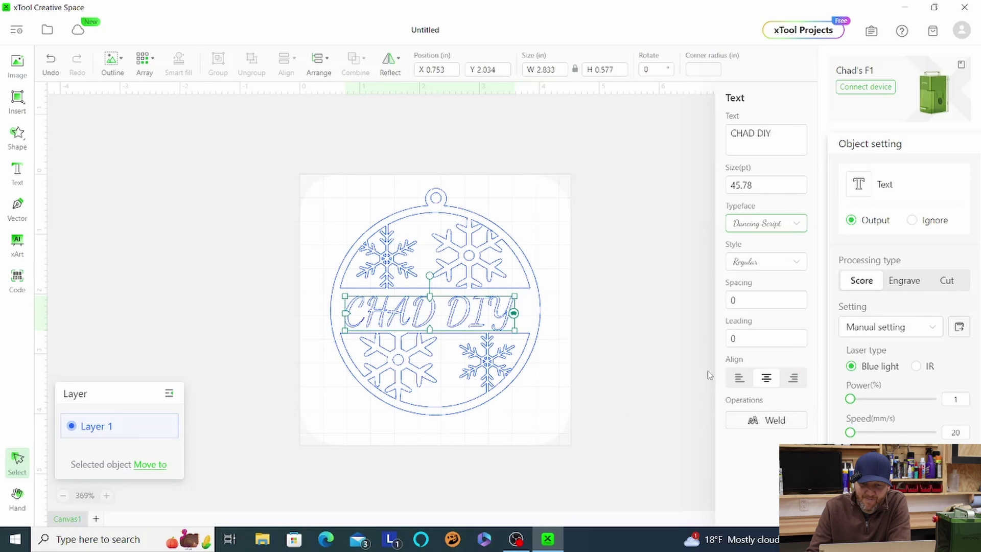
left_click(768, 230)
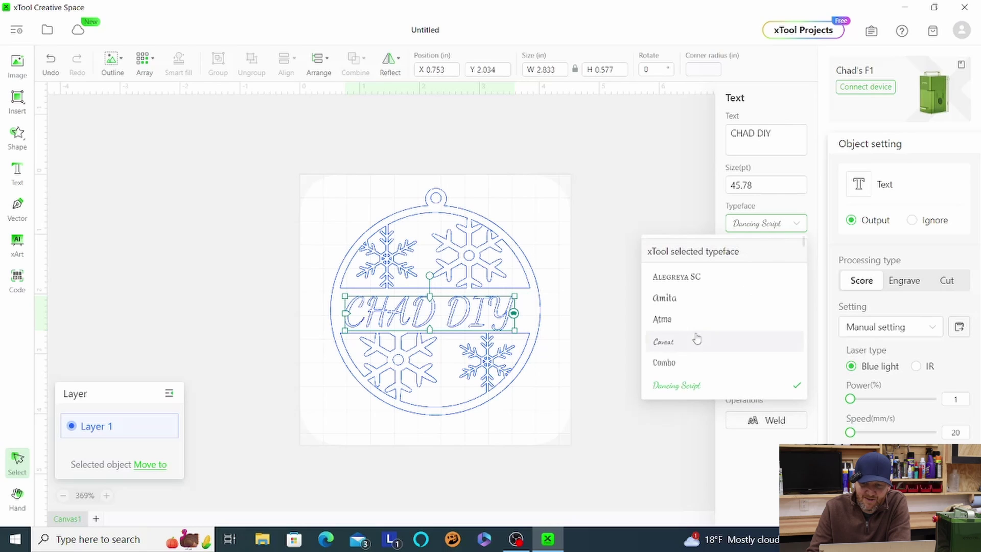
left_click(684, 298)
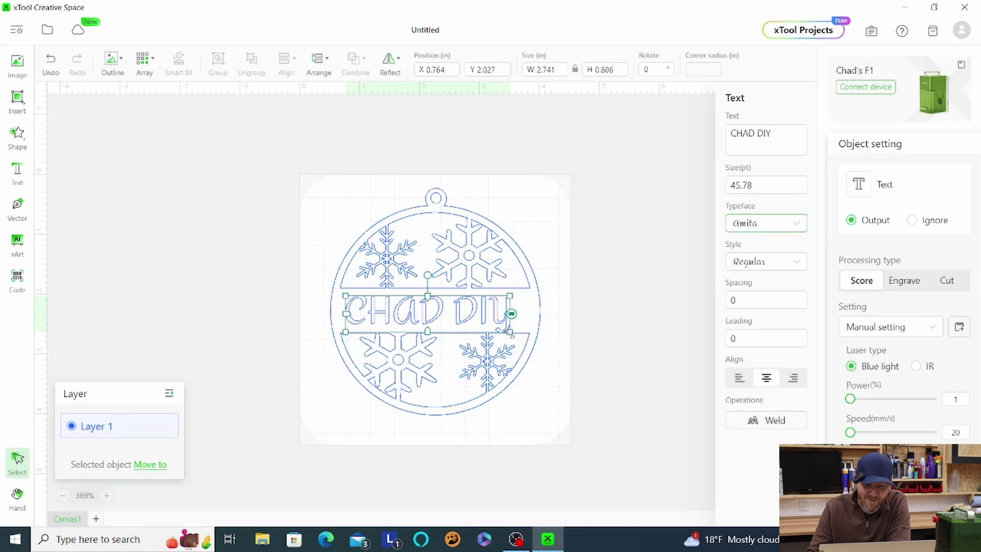
mouse_move(510, 332)
left_mouse_down()
mouse_move(559, 341)
mouse_move(498, 330)
left_mouse_up()
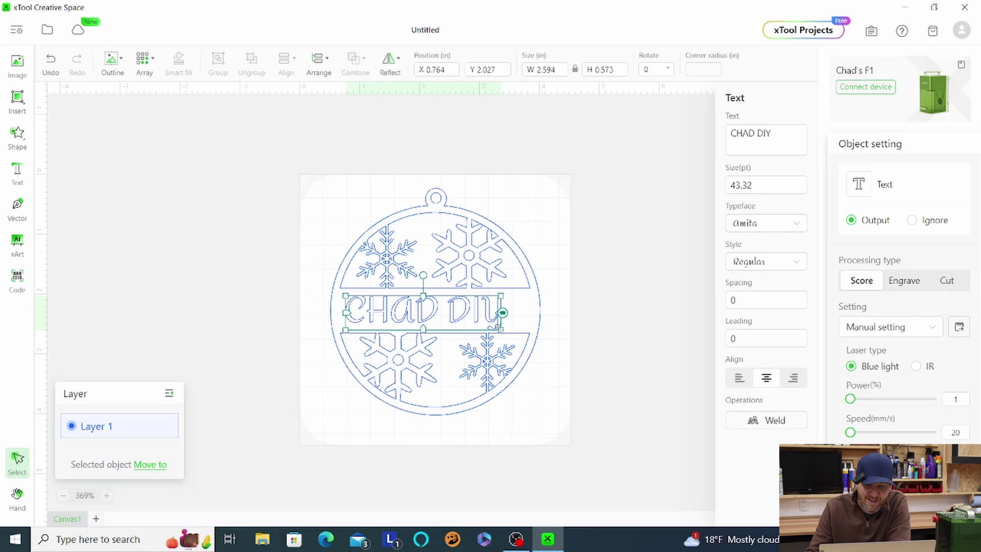
Set the bar text in the Alegreya SC typeface, scale it to about 3.13 in wide, and center it in the horizontal bar
left_click(766, 229)
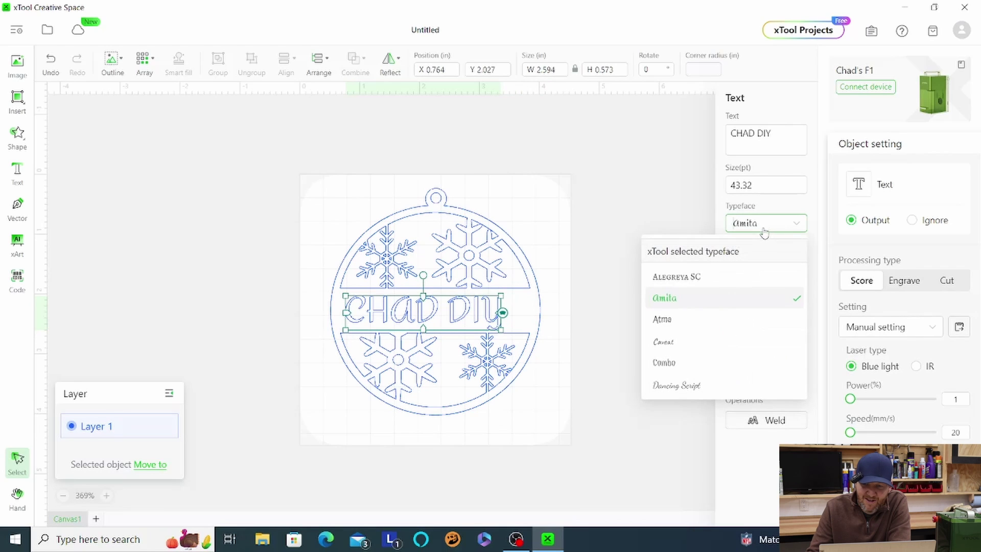
left_click(726, 277)
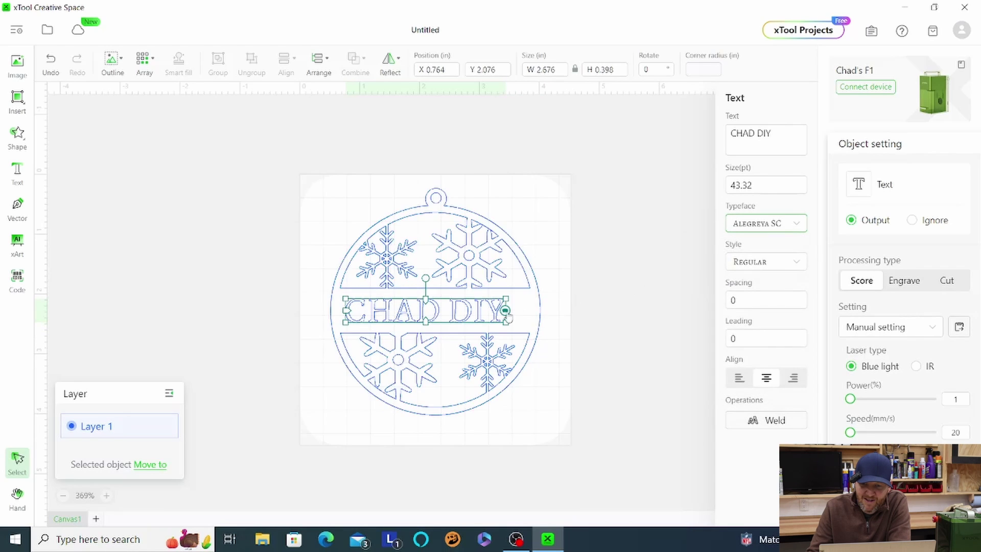
left_click_drag(509, 312, 528, 335)
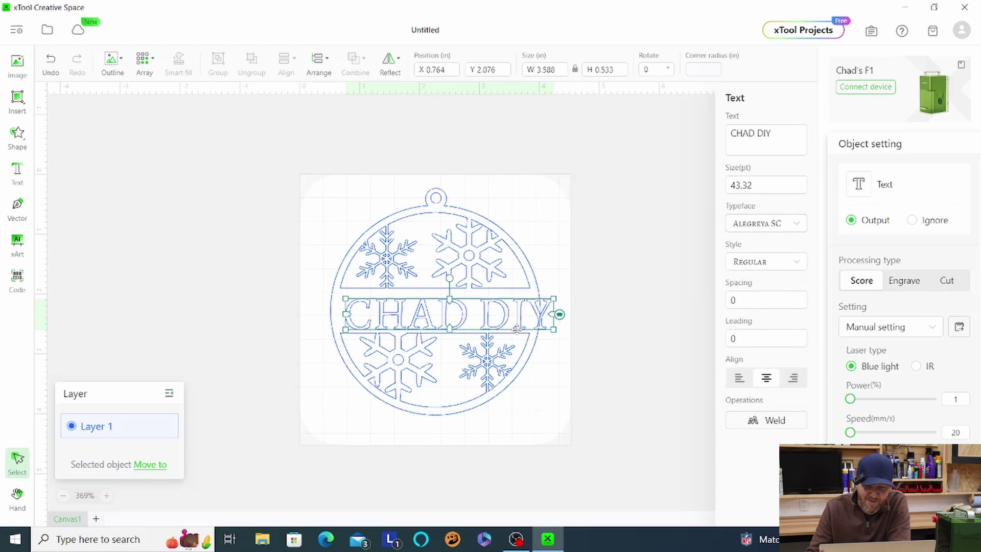
left_click_drag(485, 317, 488, 316)
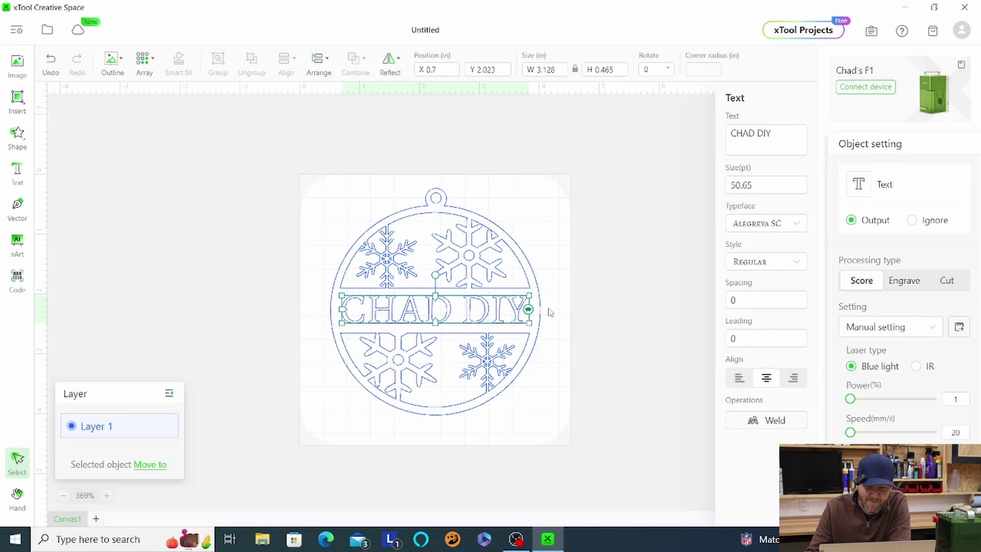
left_click(547, 279)
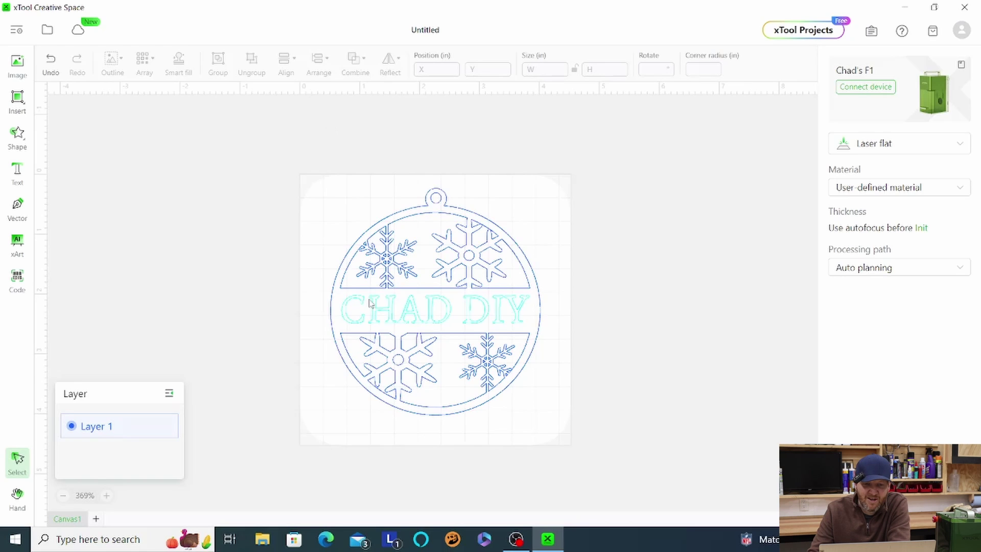
Group the ornament with its text and move the group straight down to about Y 0.363 in
left_click_drag(313, 183, 567, 439)
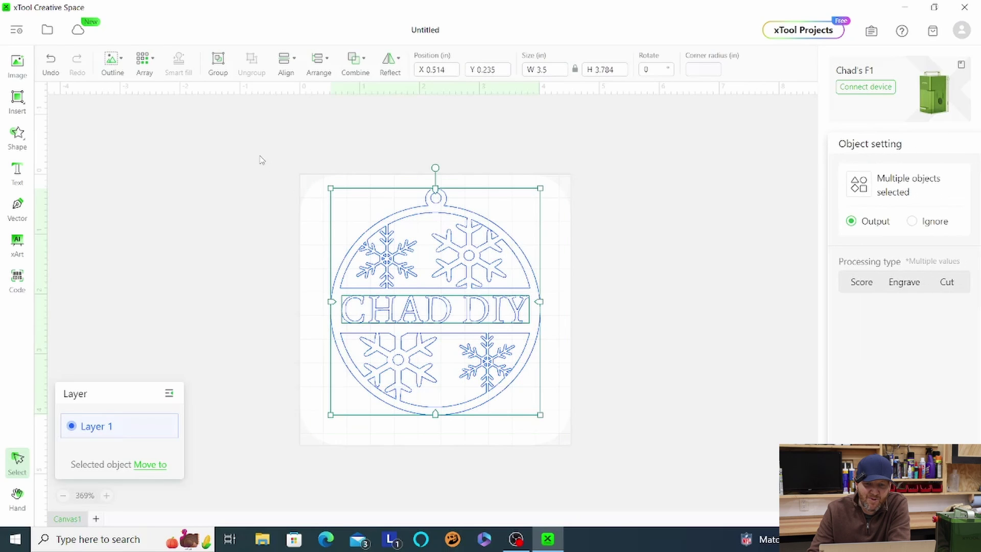
left_click(218, 64)
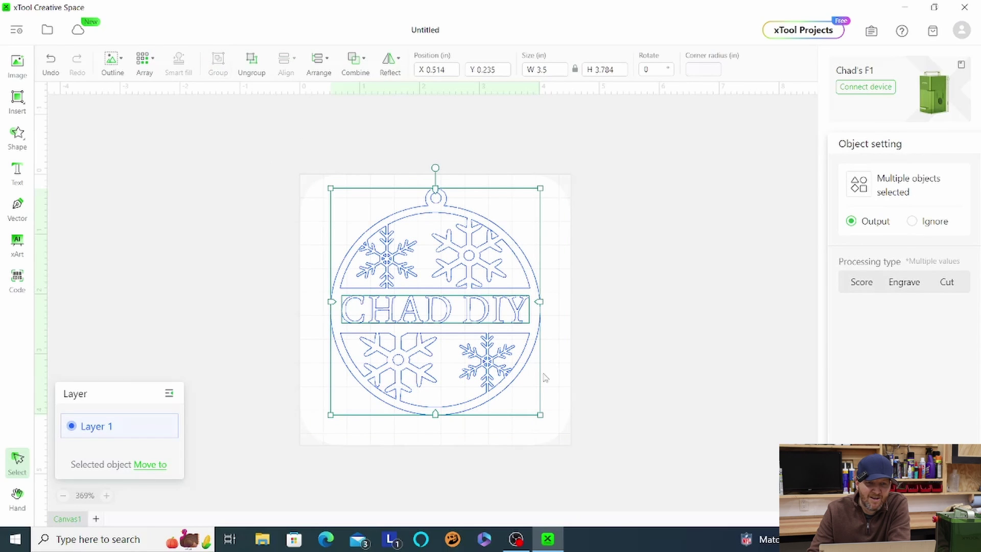
left_click(549, 264)
left_click_drag(492, 293, 514, 297)
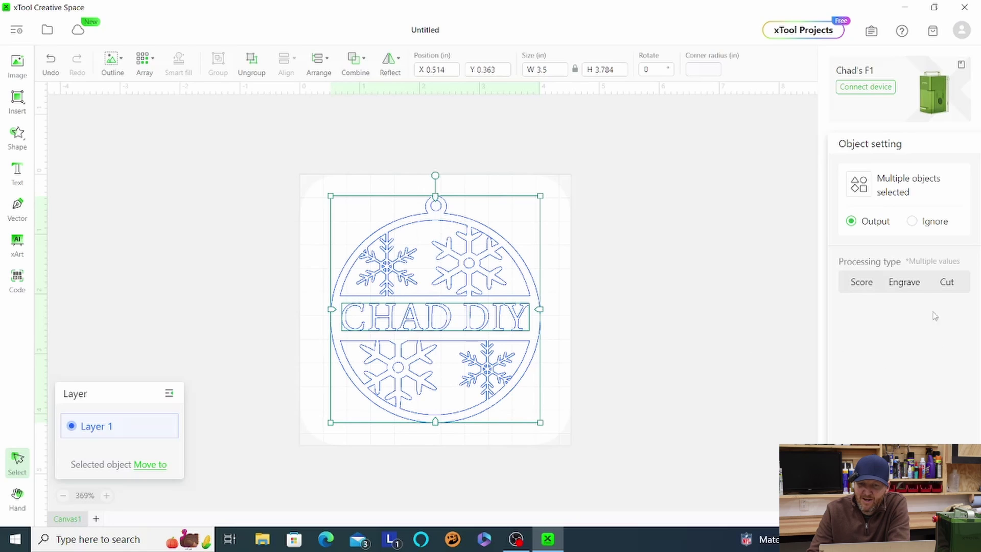
Try the Cut and Score processing types on the grouped ornament and deselect it
left_click(945, 281)
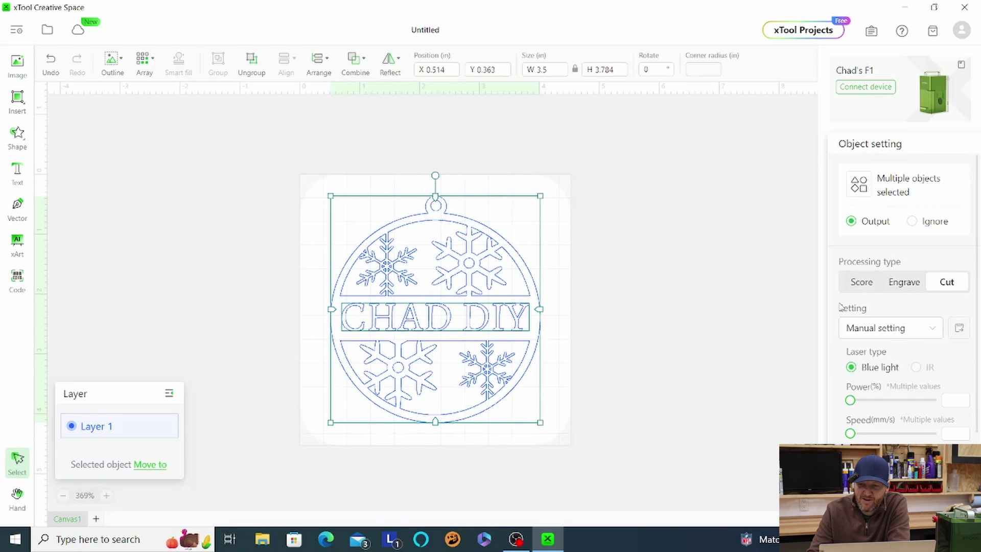
left_click(860, 283)
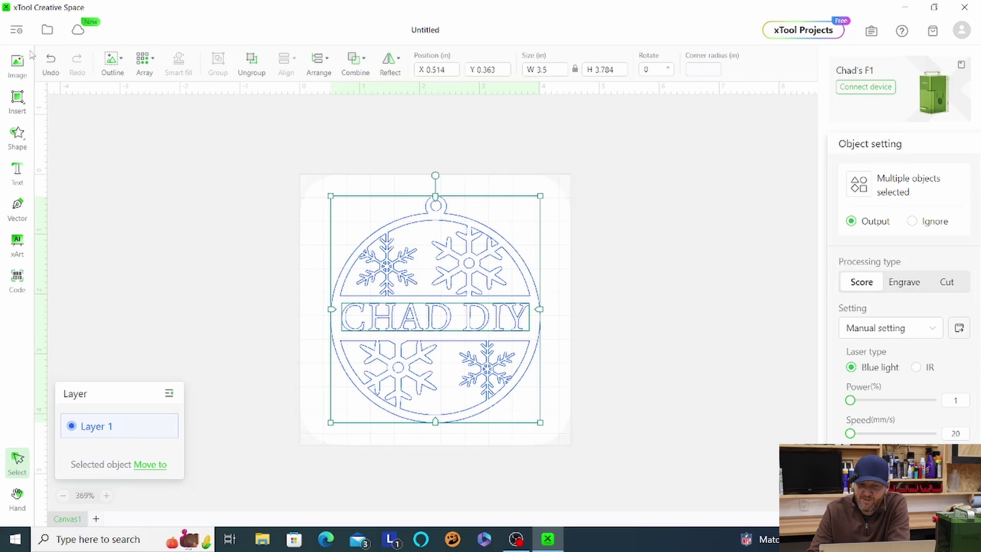
left_click(286, 240)
Select the whole design, set its processing type to Cut with power 100% and speed 4 mm/s, and deselect it
key("ctrl+a")
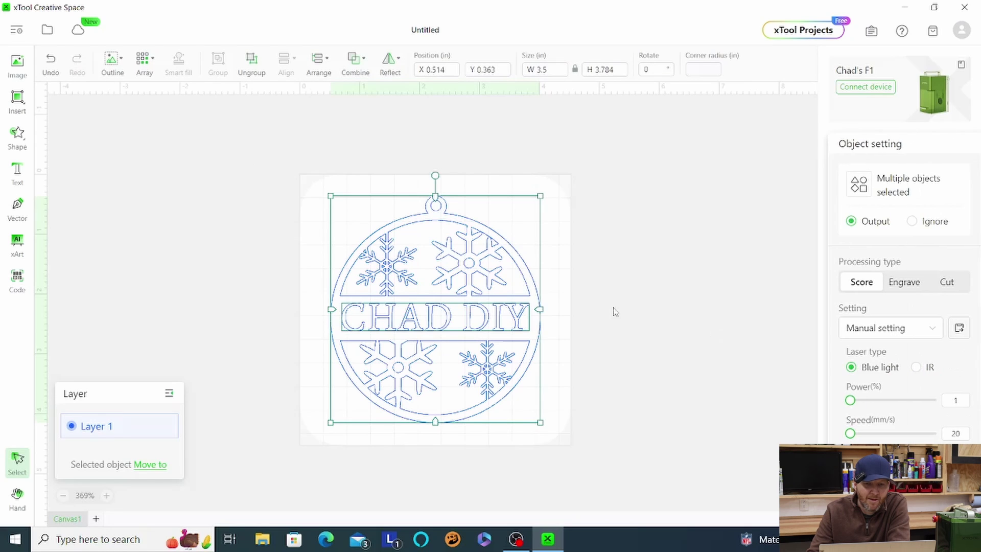
left_click(949, 285)
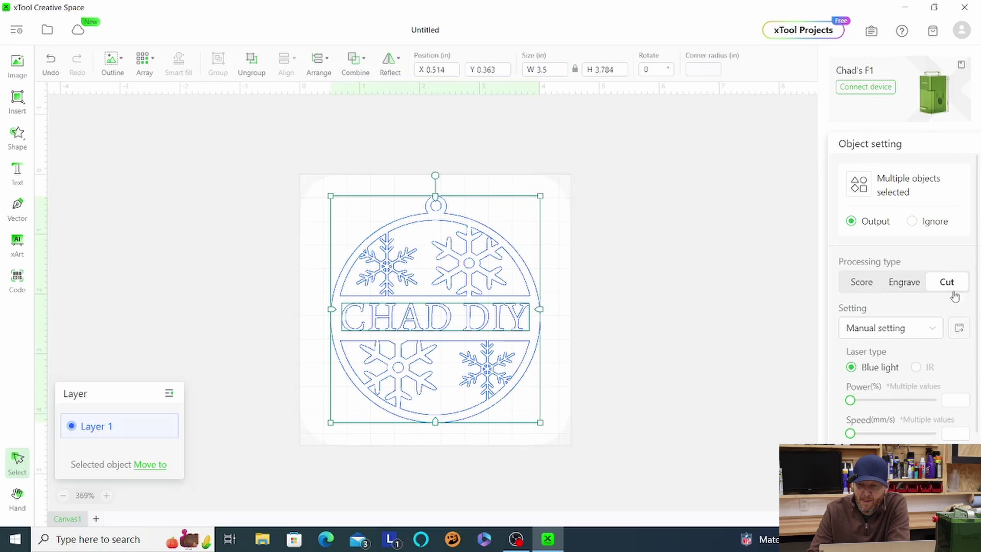
left_click_drag(850, 400, 933, 401)
left_click_drag(853, 432, 860, 435)
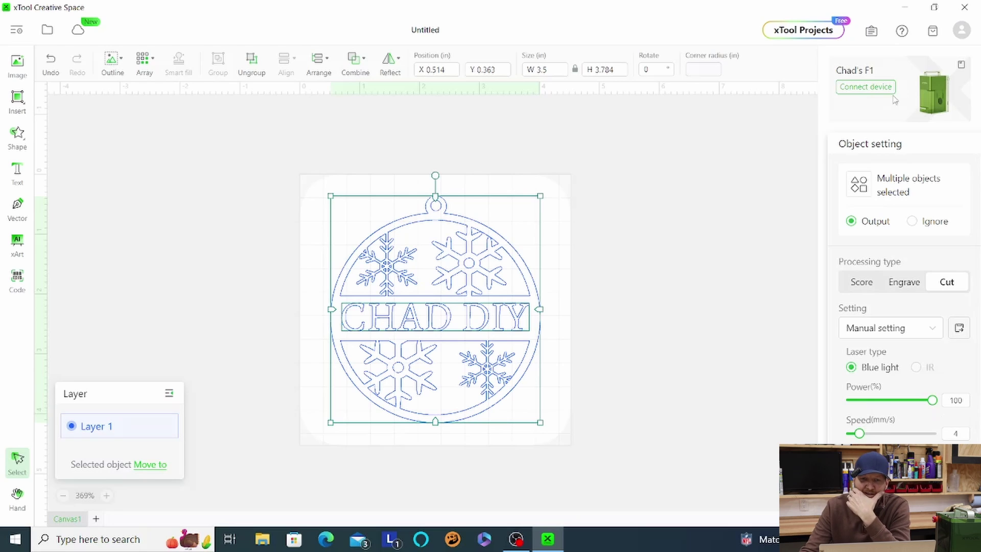
left_click(567, 364)
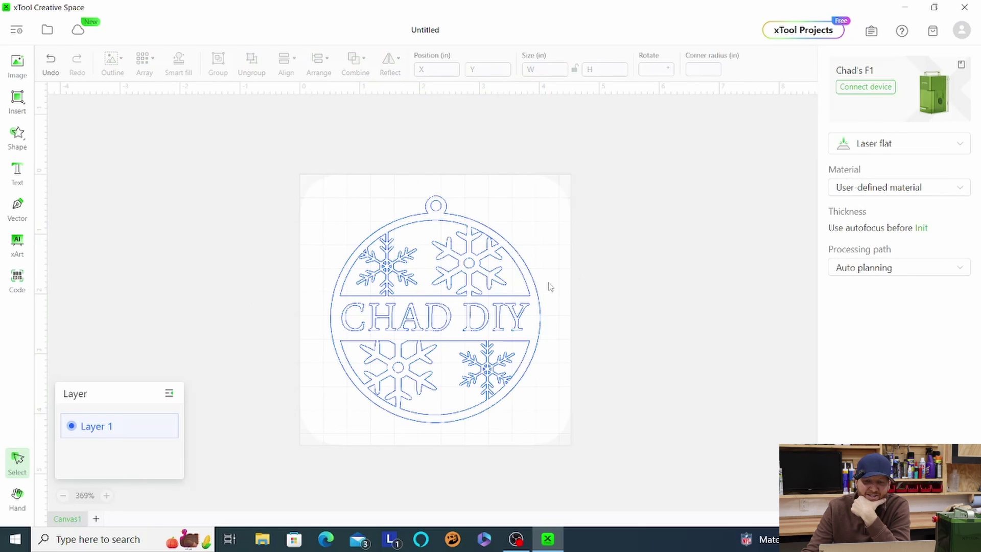